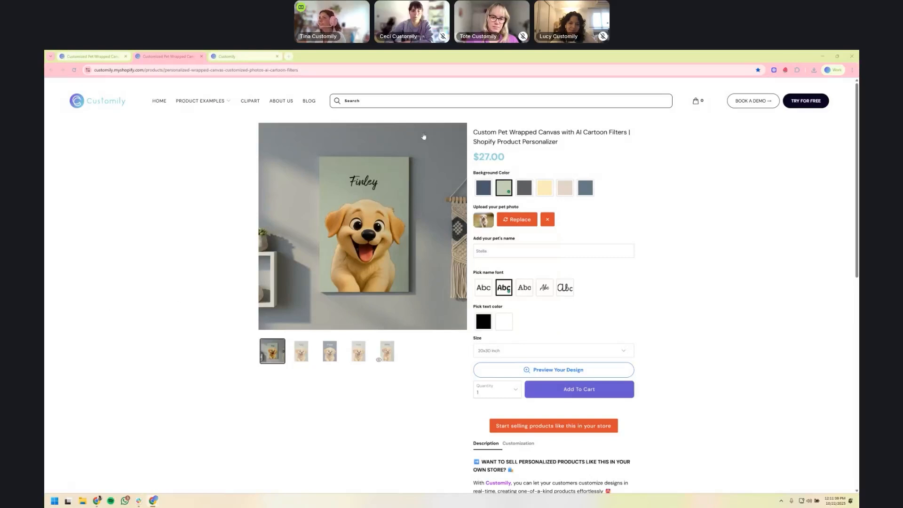
# Compare the AI watercolor and AI cartoon pet canvas product pages, and view the watercolor canvas's wall mockup and kitchen mockup images
pyautogui.click(114, 56)
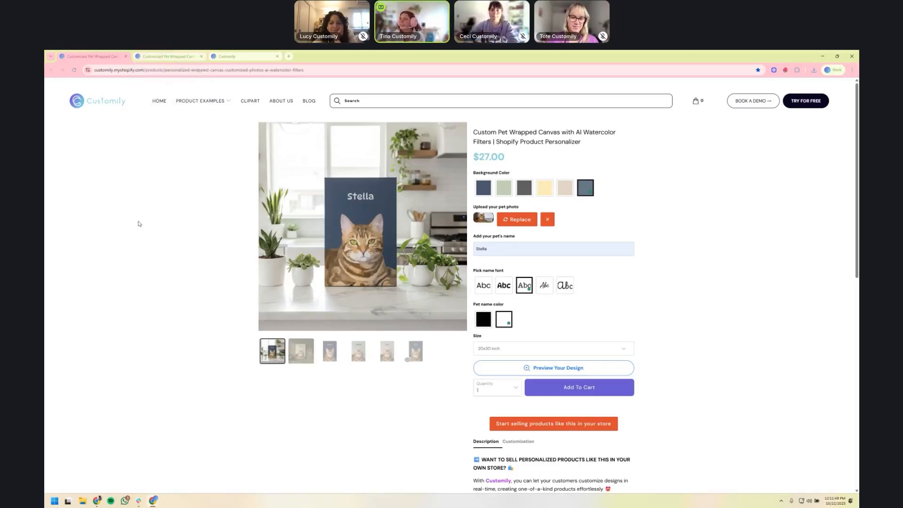
pyautogui.click(163, 56)
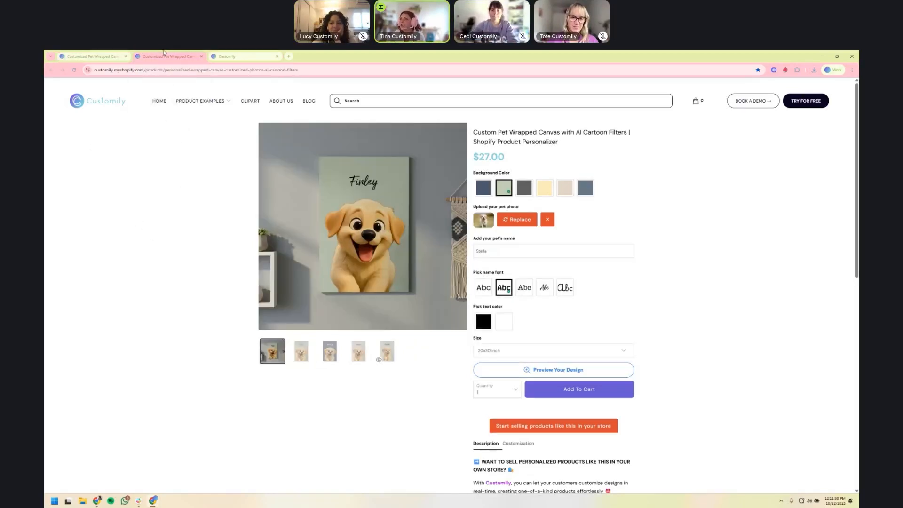
pyautogui.click(104, 53)
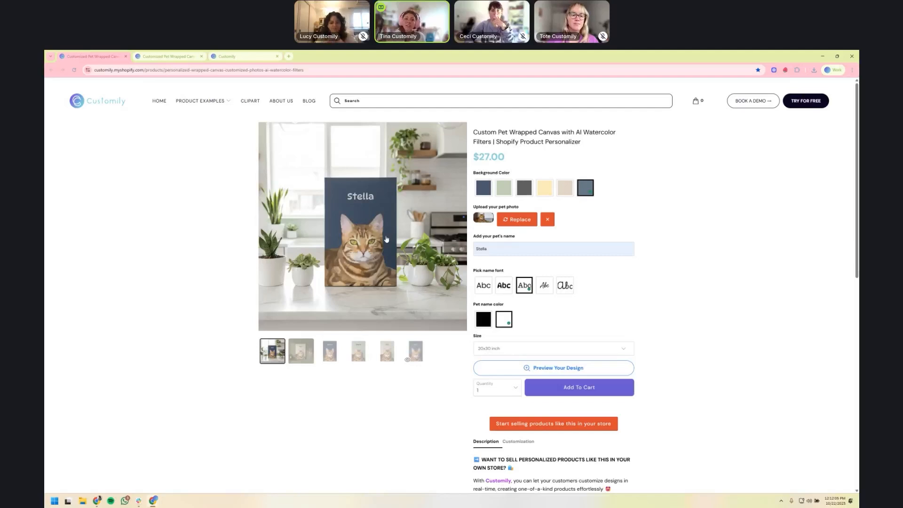
pyautogui.click(295, 361)
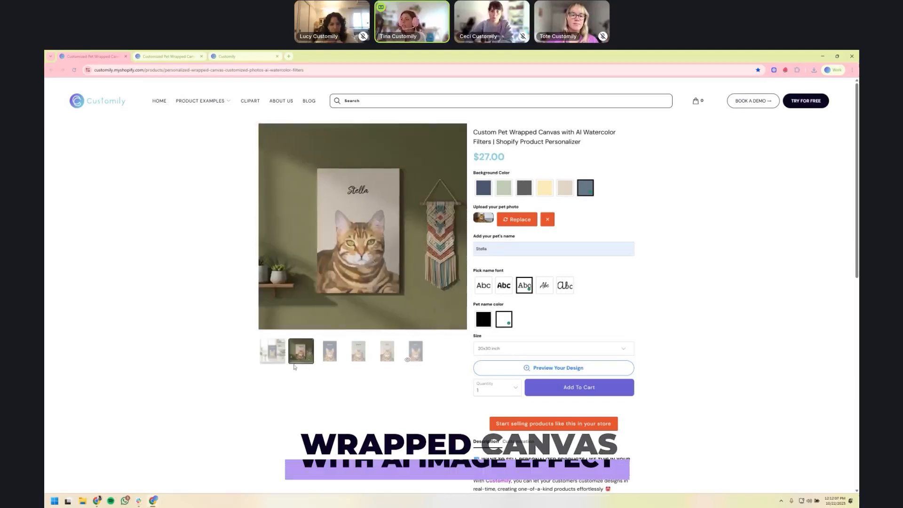
pyautogui.click(280, 359)
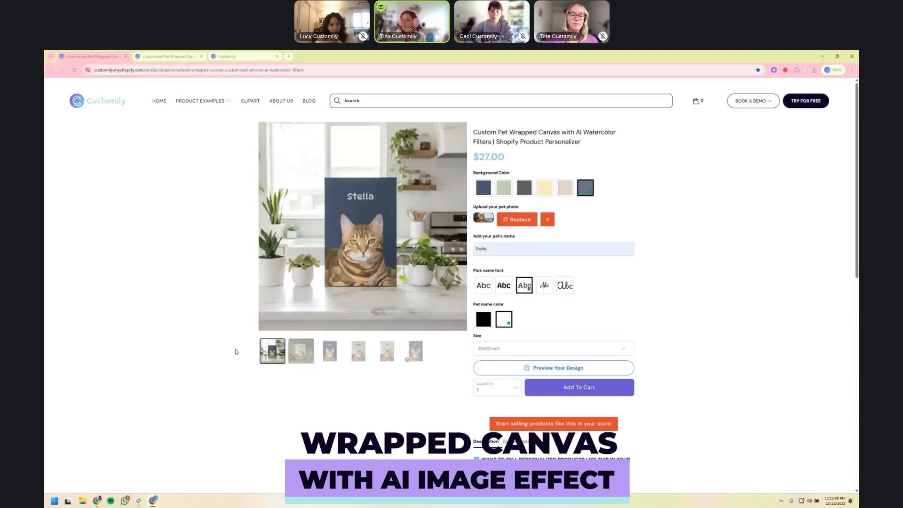
# Preview several background colors on the AI cartoon pet canvas, from the dark blue swatch to the final blue-grey one
pyautogui.click(173, 55)
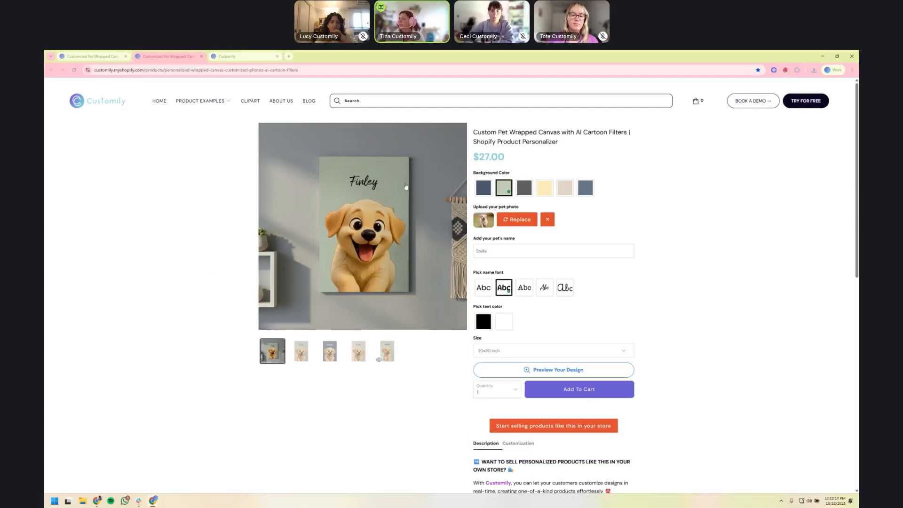
pyautogui.click(484, 191)
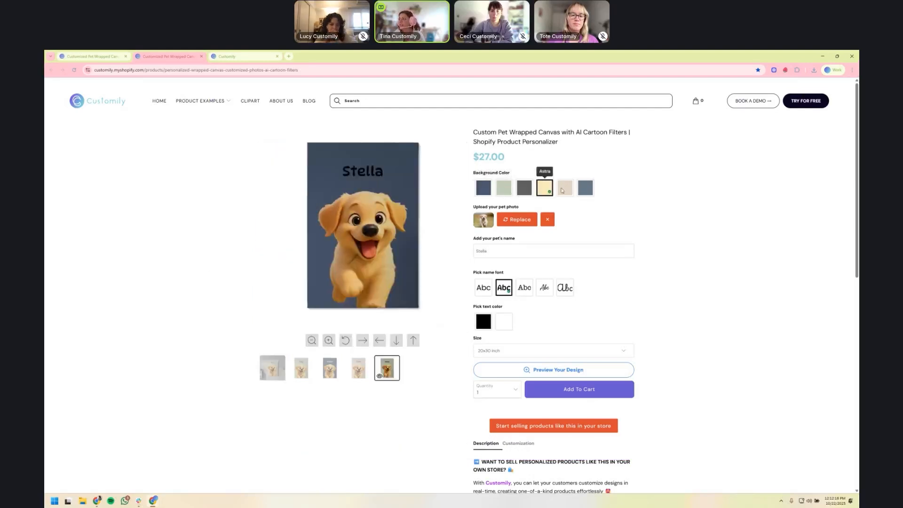
pyautogui.click(586, 188)
# On the AI watercolor canvas page, preview the dark blue background and several pet name fonts, ending on the first font
pyautogui.click(98, 61)
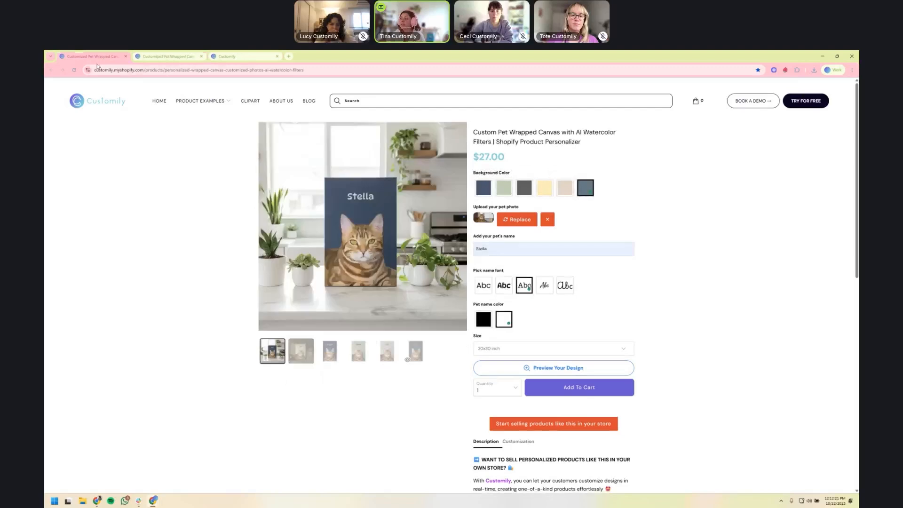
pyautogui.click(481, 193)
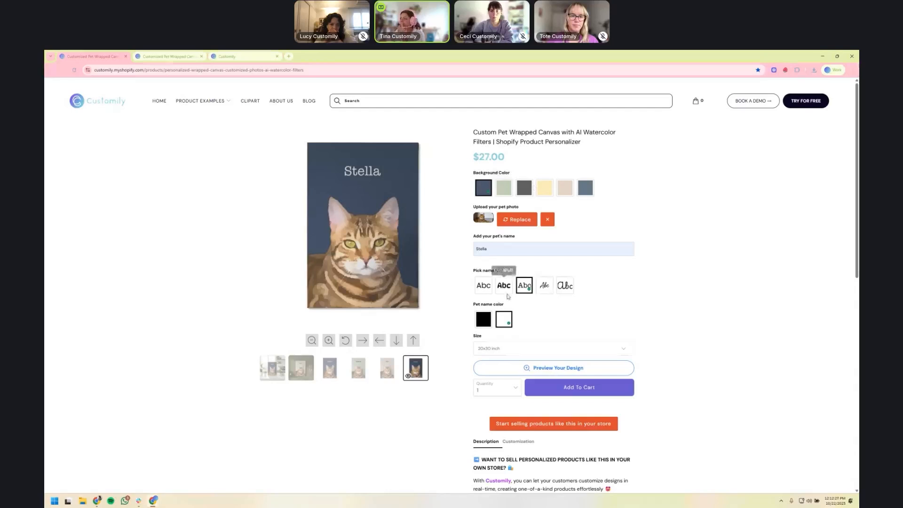
pyautogui.click(483, 285)
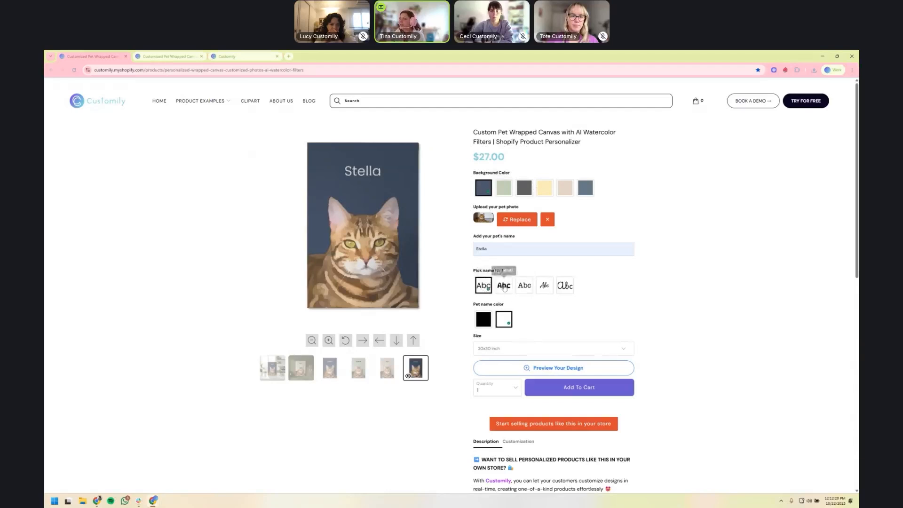
pyautogui.click(504, 285)
pyautogui.click(565, 285)
pyautogui.click(480, 290)
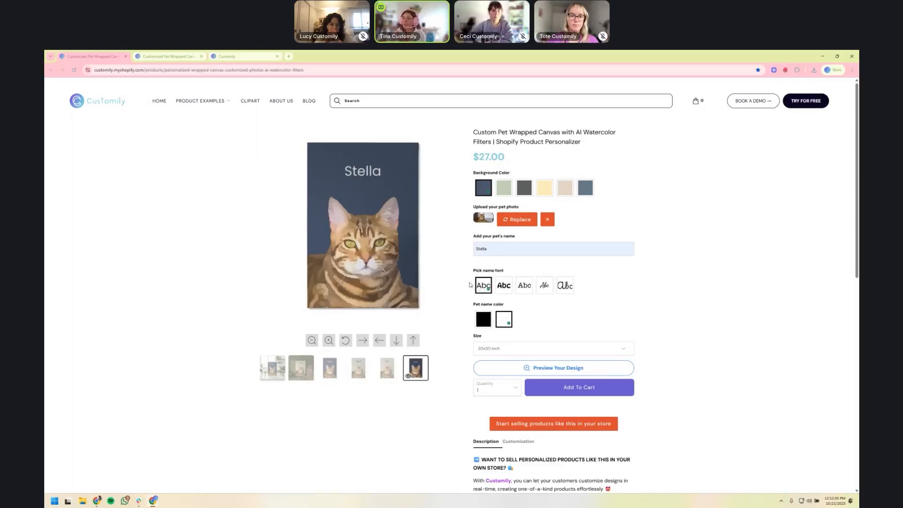
# In the Customily app's libraries, create a new library of type Fonts named "Pet Portraits - Fonts"
pyautogui.click(245, 56)
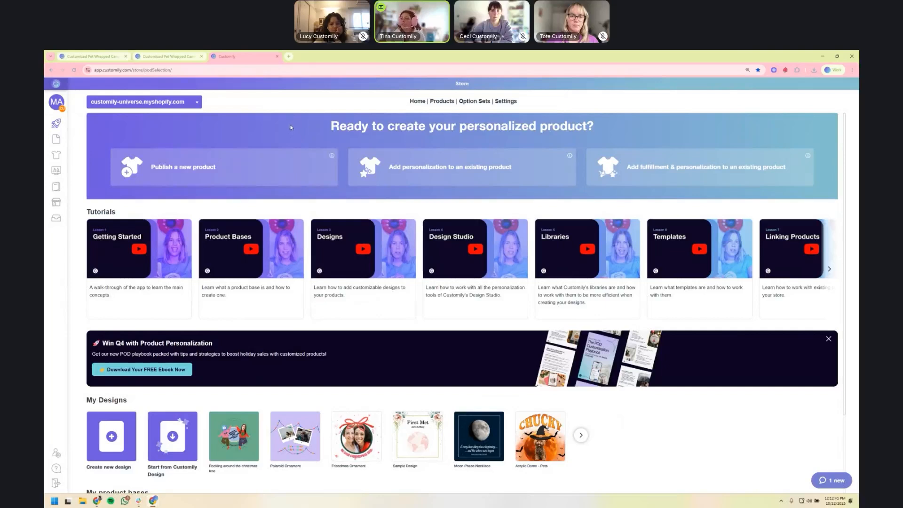
pyautogui.moveTo(66, 141)
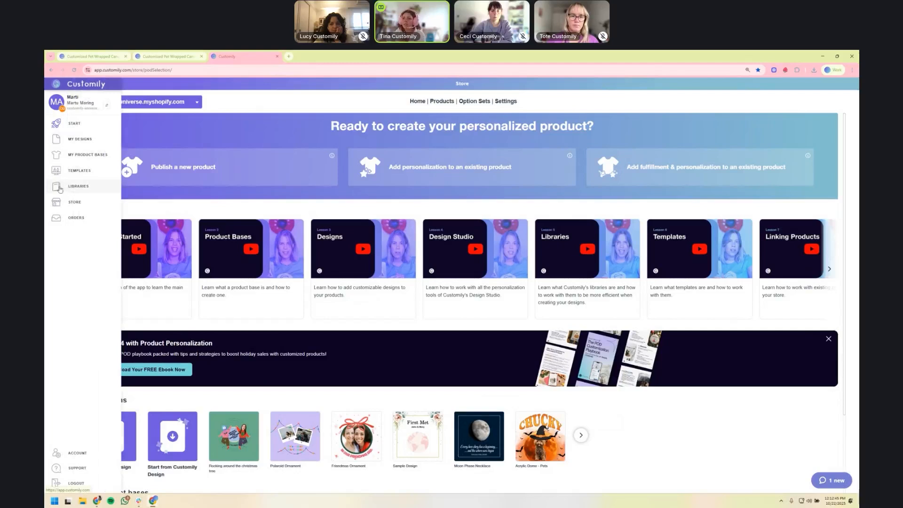
pyautogui.click(78, 189)
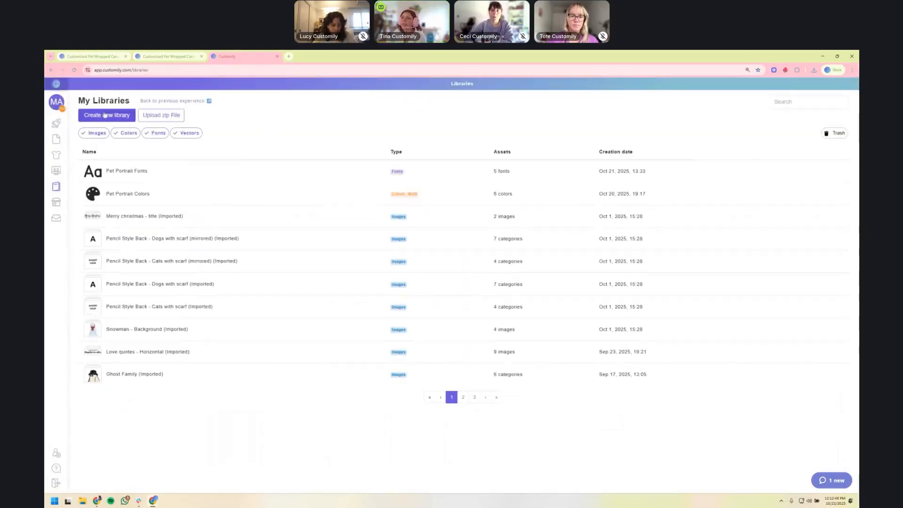
pyautogui.click(122, 117)
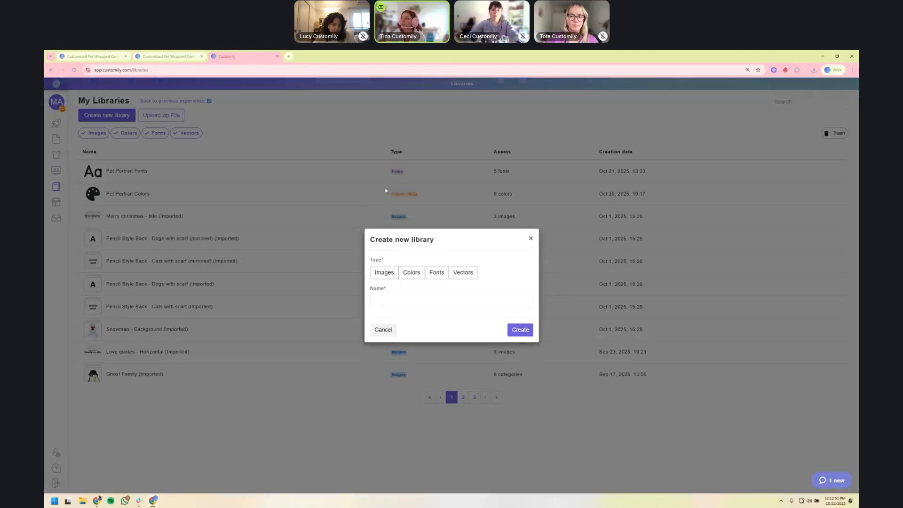
pyautogui.click(437, 280)
pyautogui.click(407, 297)
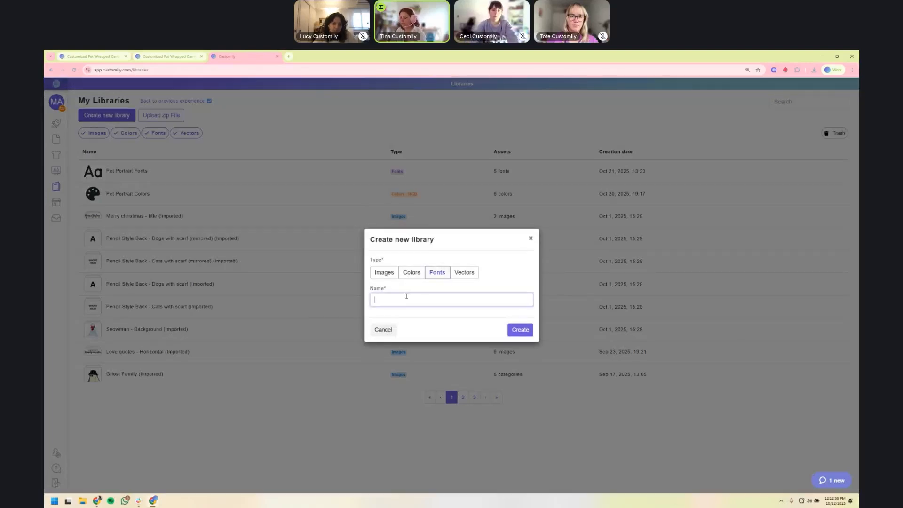
pyautogui.write('Pet Por')
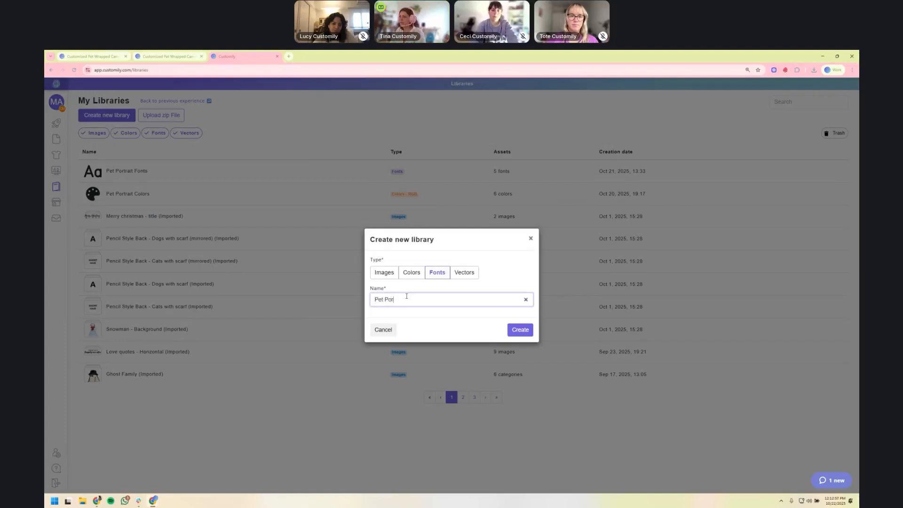
pyautogui.write('traits - F')
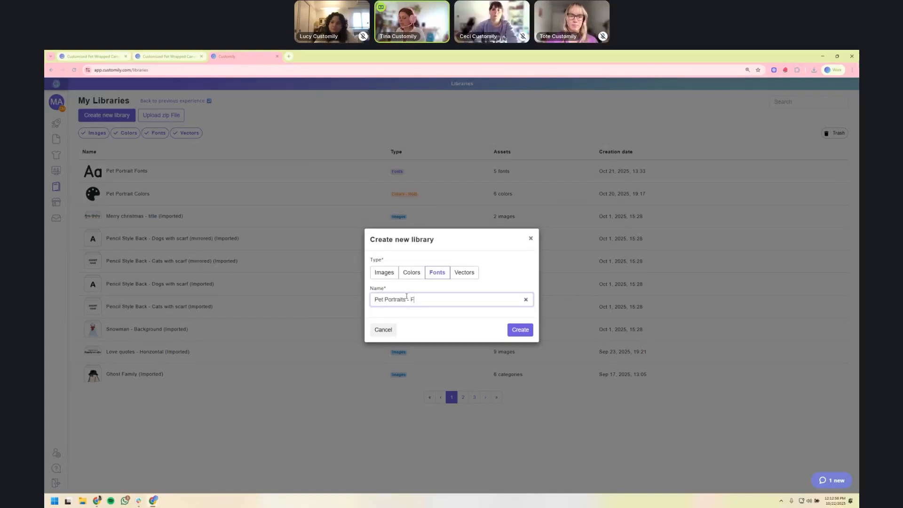
pyautogui.write('onts')
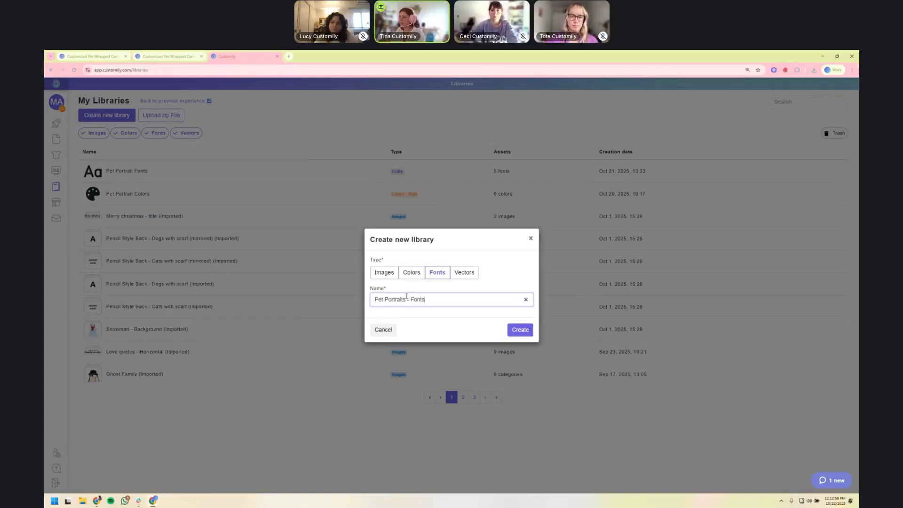
pyautogui.click(521, 329)
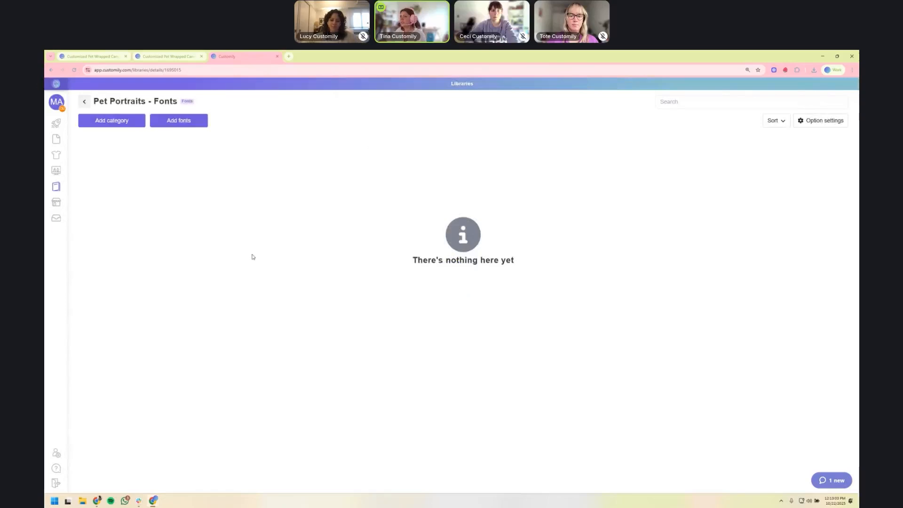
# Start adding fonts to the library and upload Poppins-Regular.ttf from the Font Library folder inside CLASS 7 - 22 OCTOBER
pyautogui.click(197, 120)
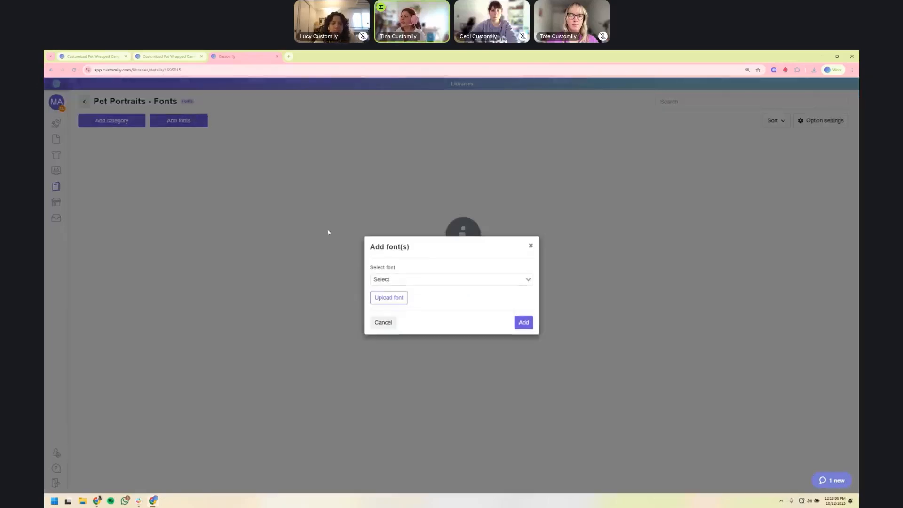
pyautogui.click(389, 298)
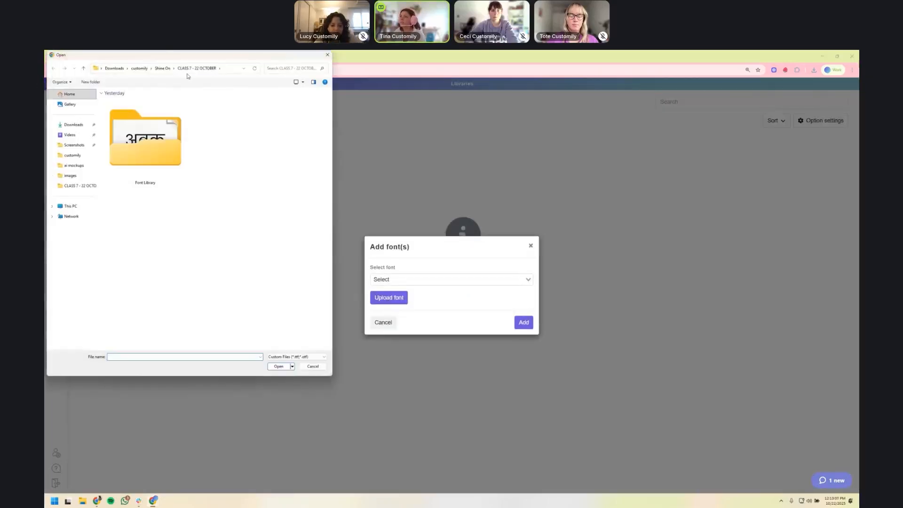
pyautogui.click(166, 71)
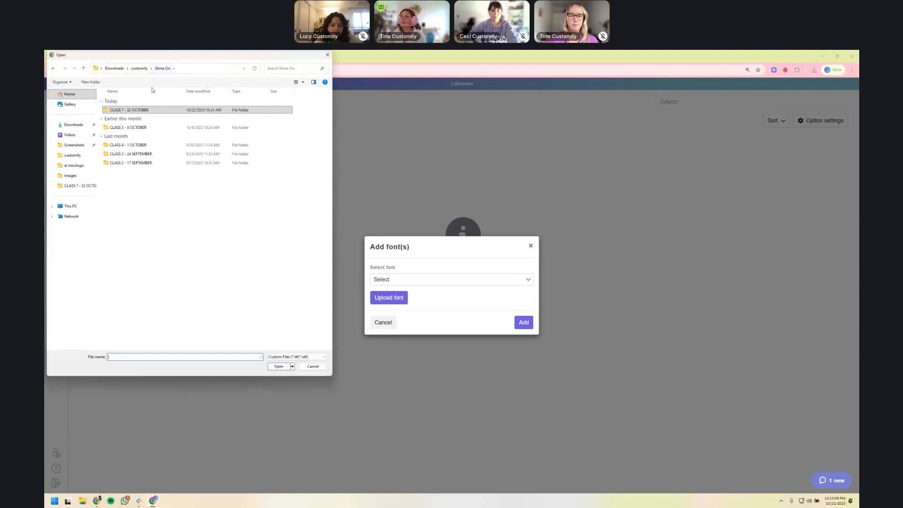
pyautogui.doubleClick(144, 115)
pyautogui.doubleClick(144, 145)
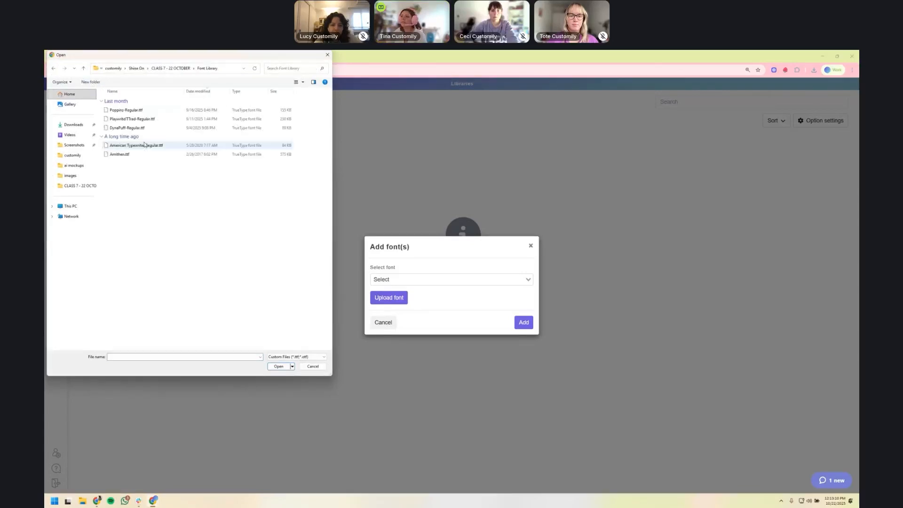
pyautogui.click(145, 111)
pyautogui.doubleClick(144, 112)
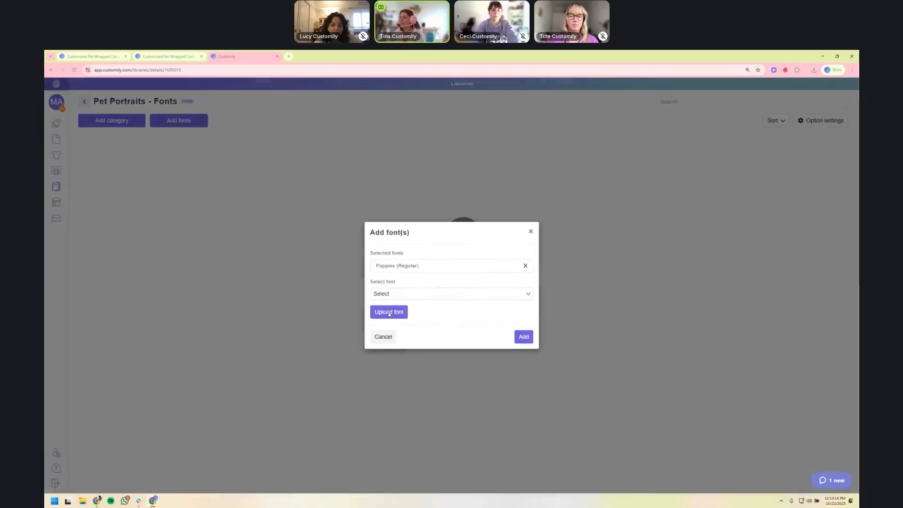
# Upload the font files PlaywriteITTrad-Regular.ttf and DynaPuff-Regular.ttf to the selected fonts
pyautogui.click(389, 312)
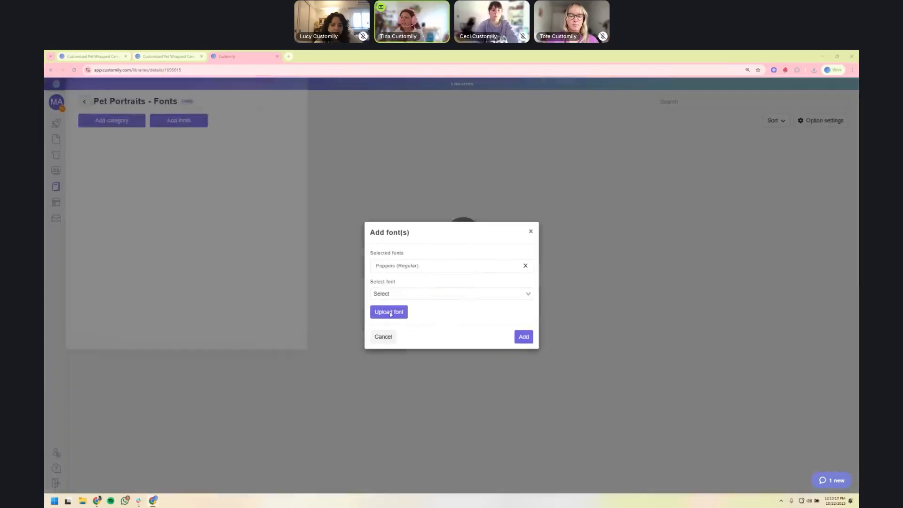
pyautogui.click(148, 120)
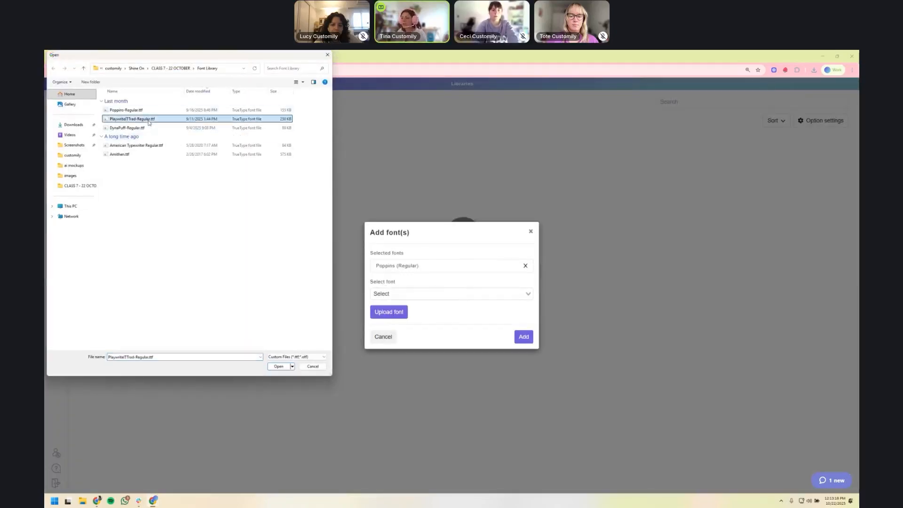
pyautogui.doubleClick(148, 120)
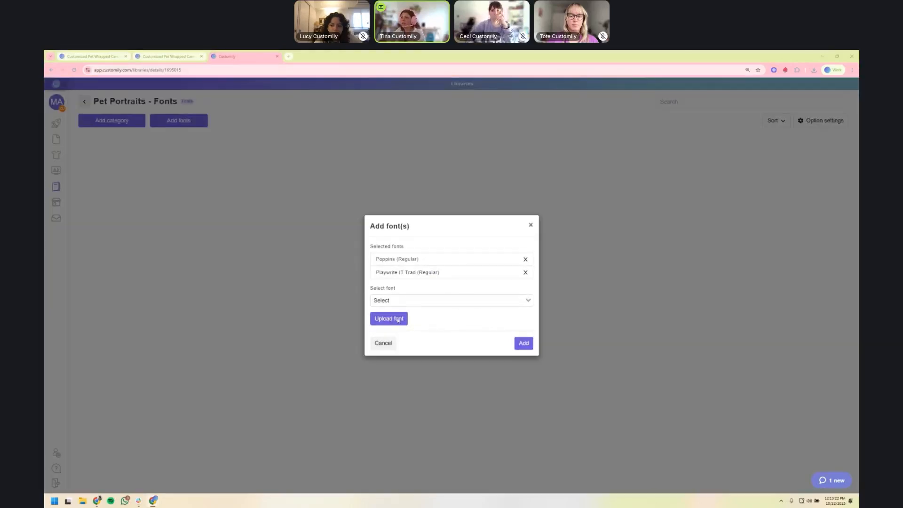
pyautogui.click(398, 320)
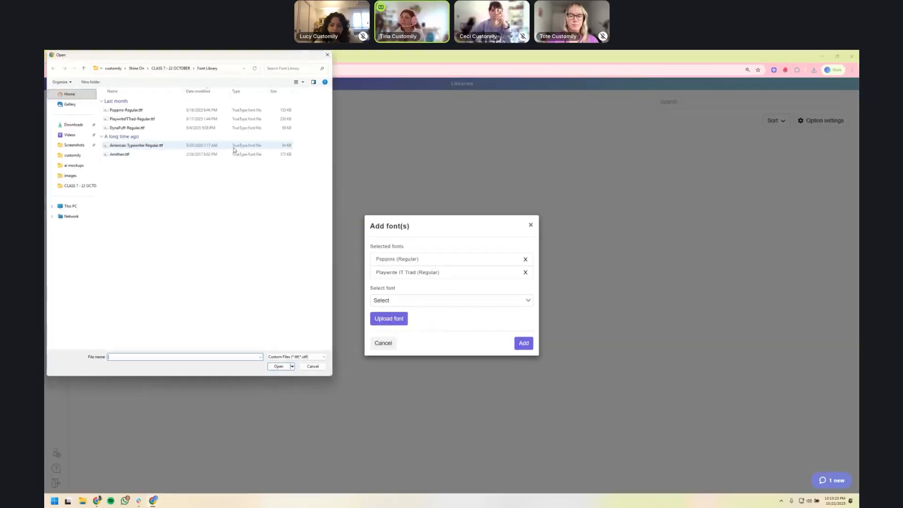
pyautogui.click(125, 129)
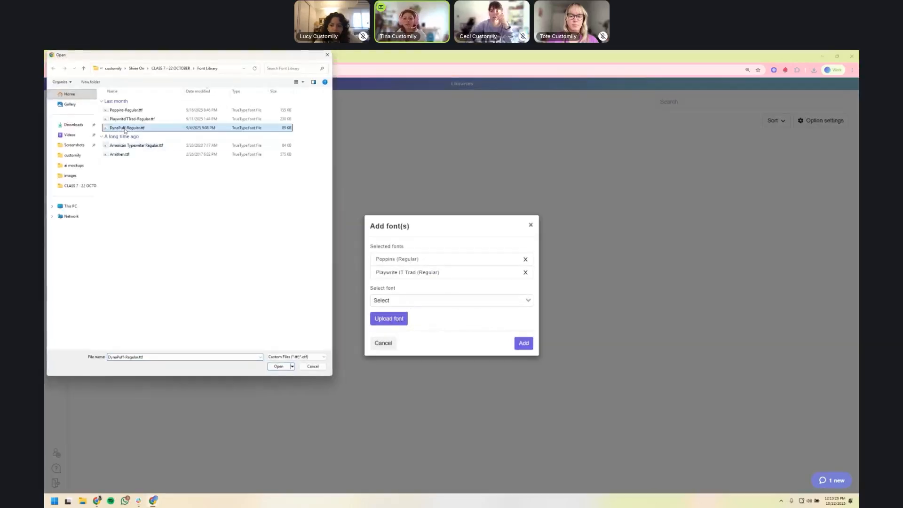
pyautogui.doubleClick(125, 129)
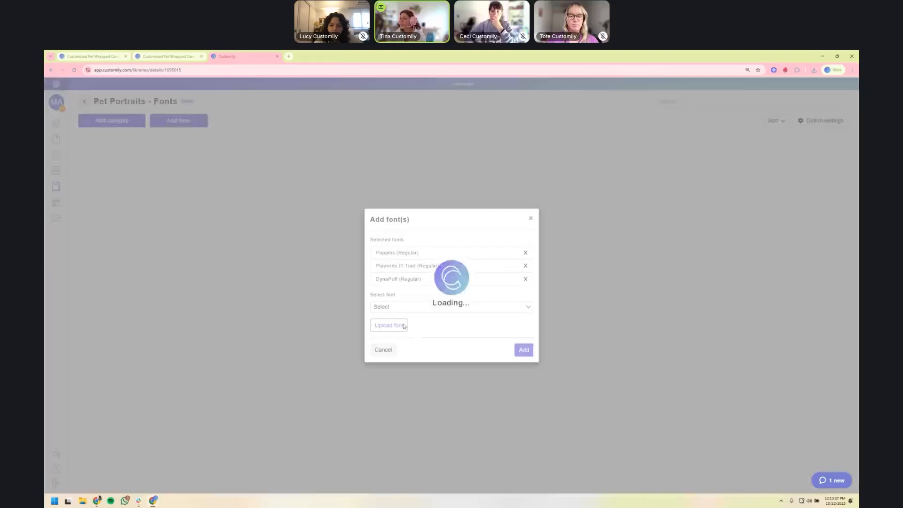
# Upload the font files American Typewriter Regular.ttf and Amithen.ttf to the selected fonts
pyautogui.click(402, 326)
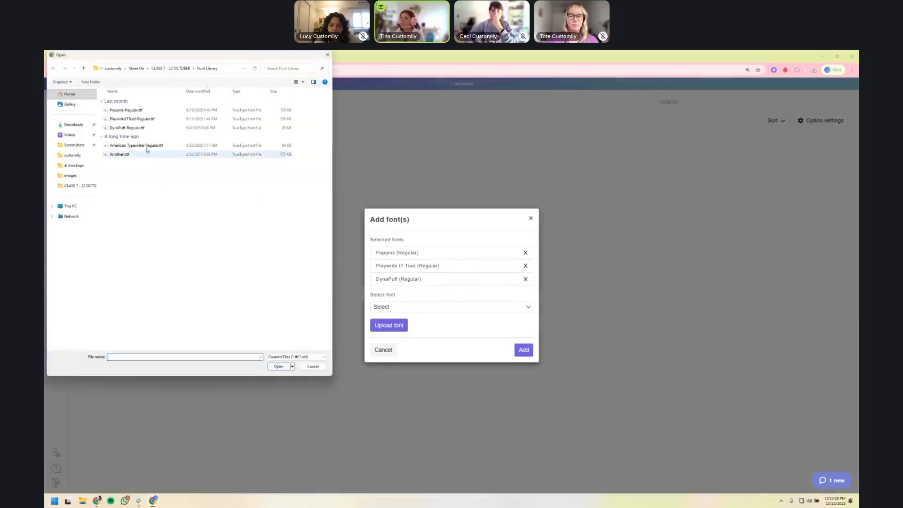
pyautogui.doubleClick(147, 146)
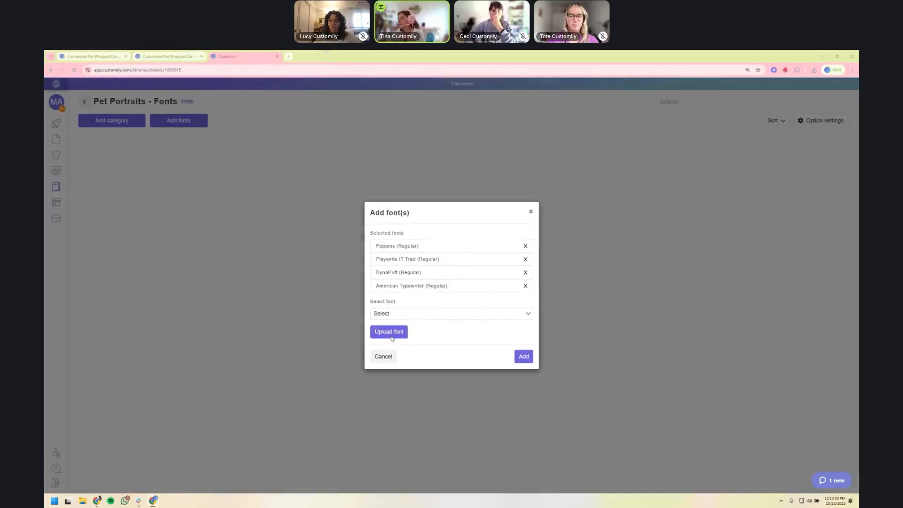
pyautogui.click(391, 335)
pyautogui.click(140, 154)
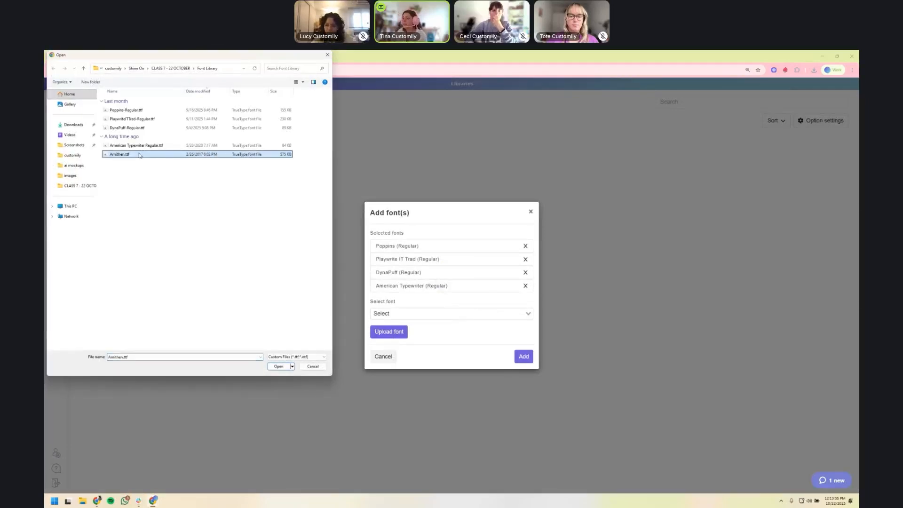
pyautogui.doubleClick(139, 155)
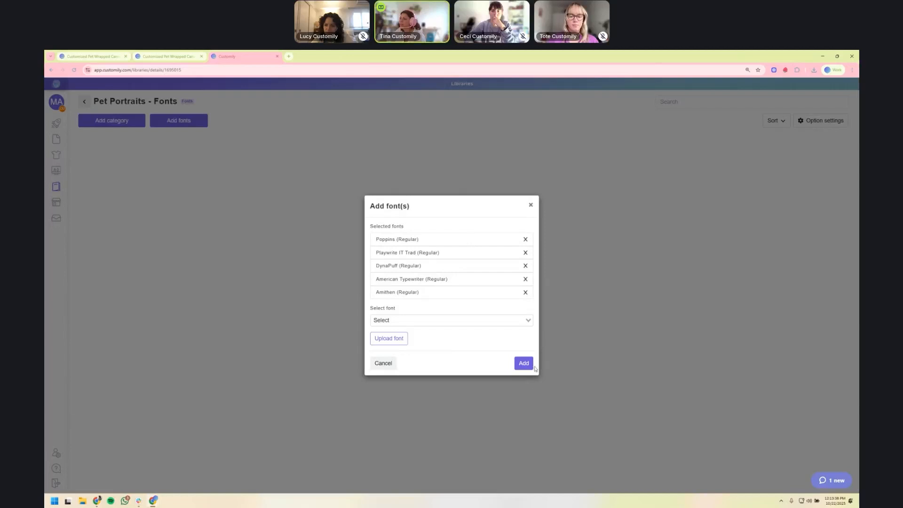
# Add the five selected fonts to the Pet Portraits - Fonts library and return to the libraries list
pyautogui.click(531, 367)
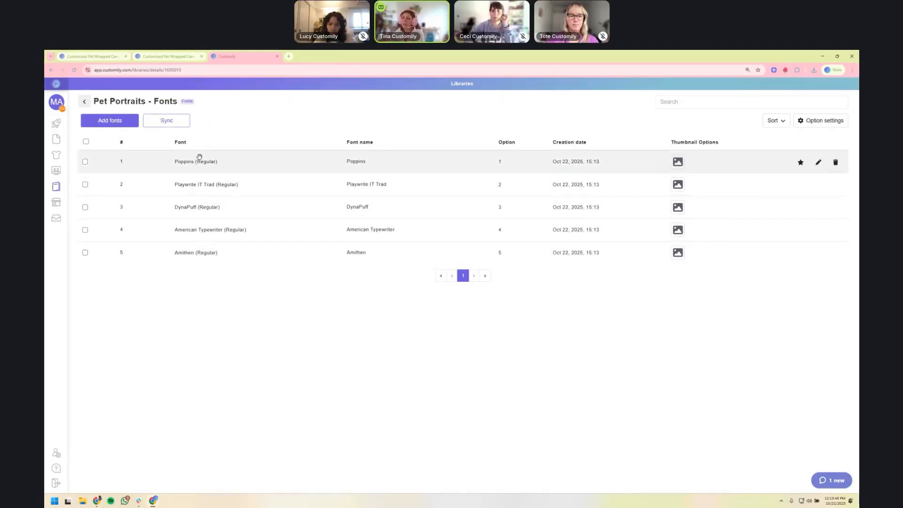
pyautogui.click(84, 101)
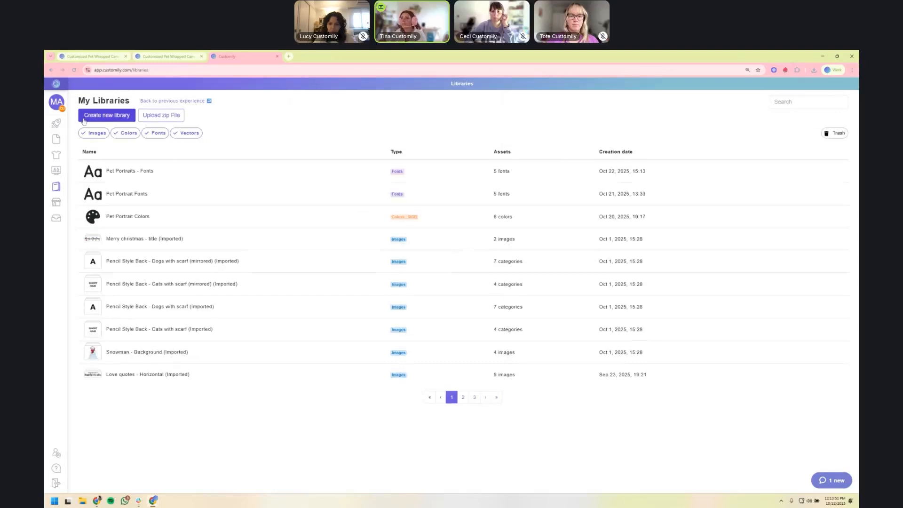
# Create a new library of type Colors in RGB mode named "Pet Portraits - Colors"
pyautogui.click(112, 117)
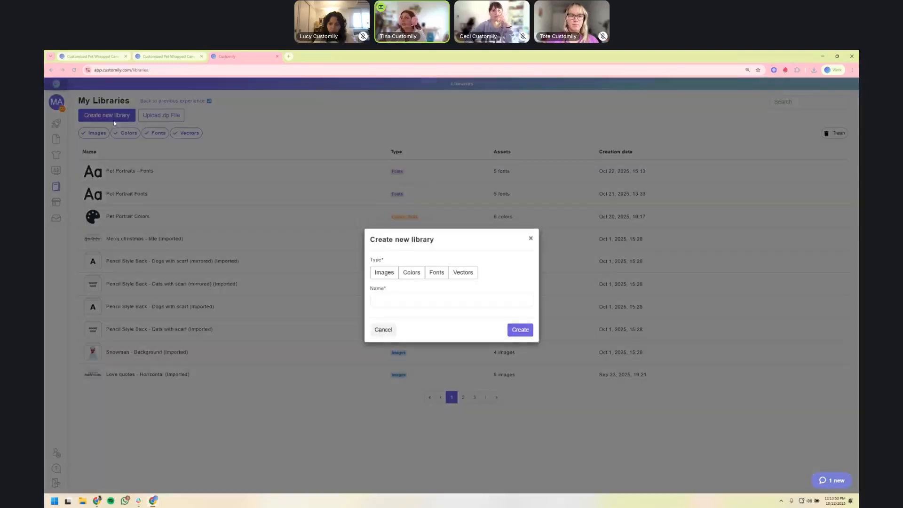
pyautogui.click(412, 272)
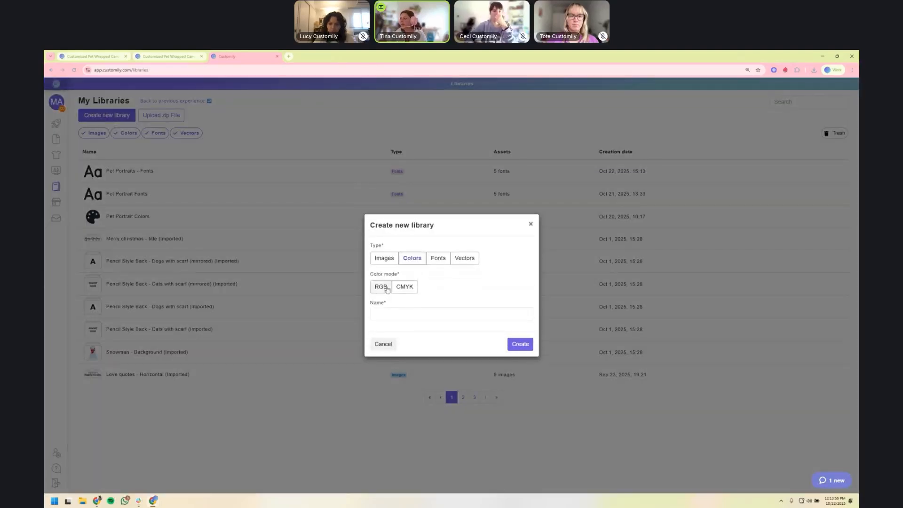
pyautogui.click(400, 314)
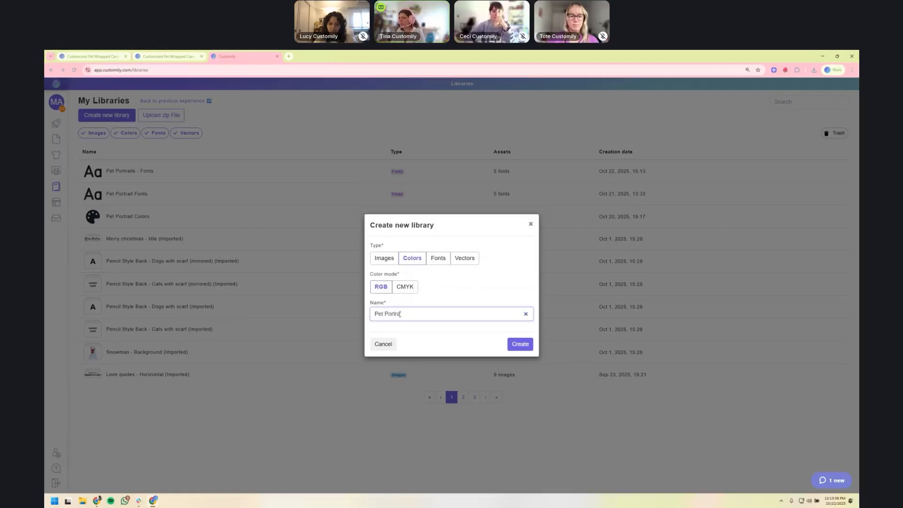
pyautogui.write('Pet Portraits - Colo')
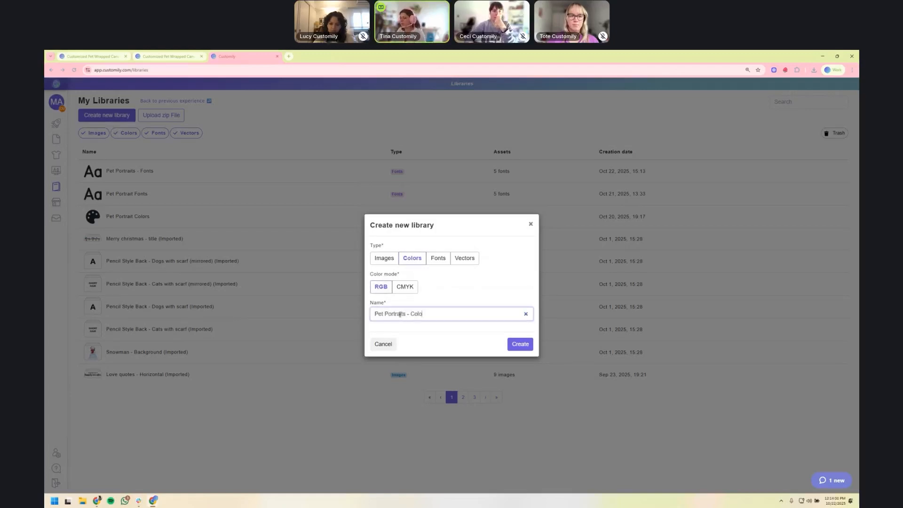
pyautogui.write('rs')
pyautogui.click(522, 344)
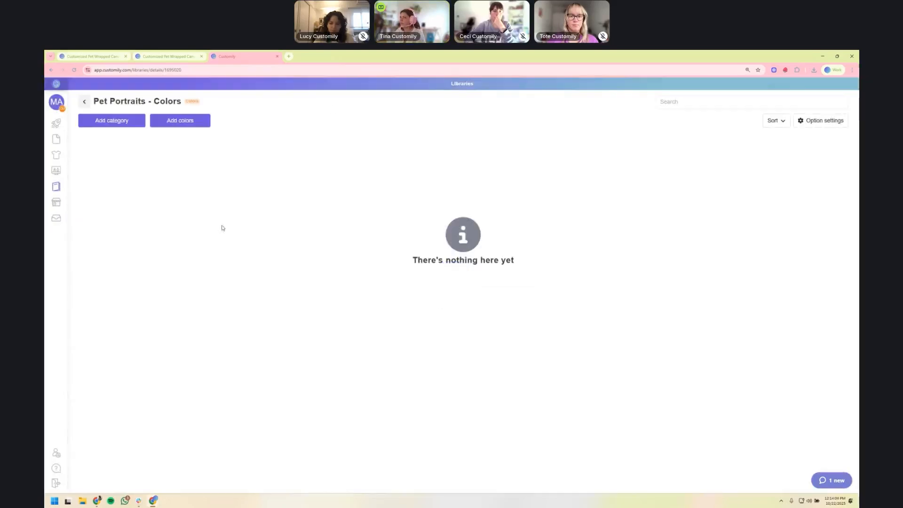
# Add the colors #4B576E and #C3CEB6 to the Pet Portraits - Colors library
pyautogui.click(170, 122)
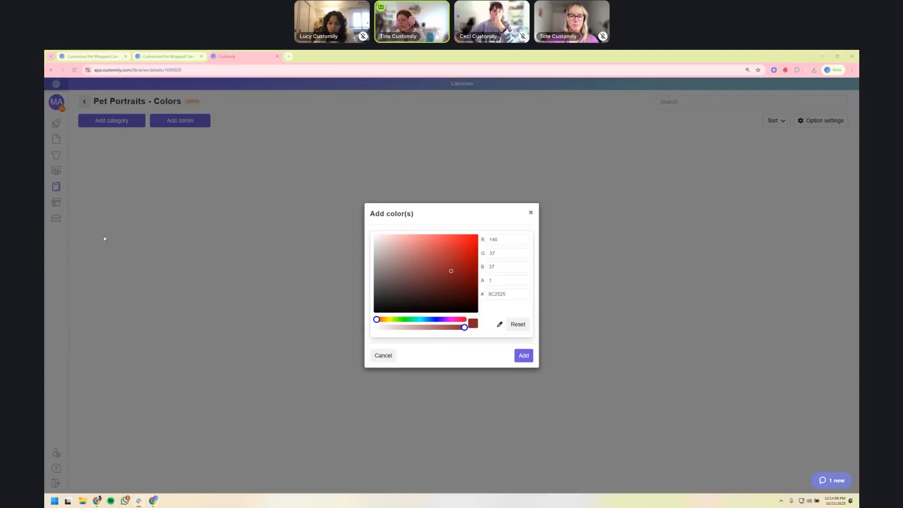
pyautogui.doubleClick(500, 297)
pyautogui.write('4B576E')
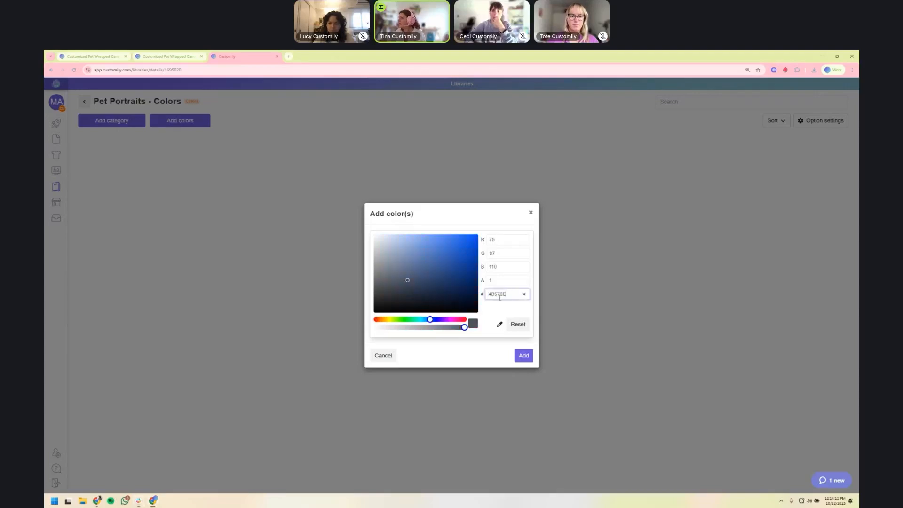
pyautogui.click(521, 360)
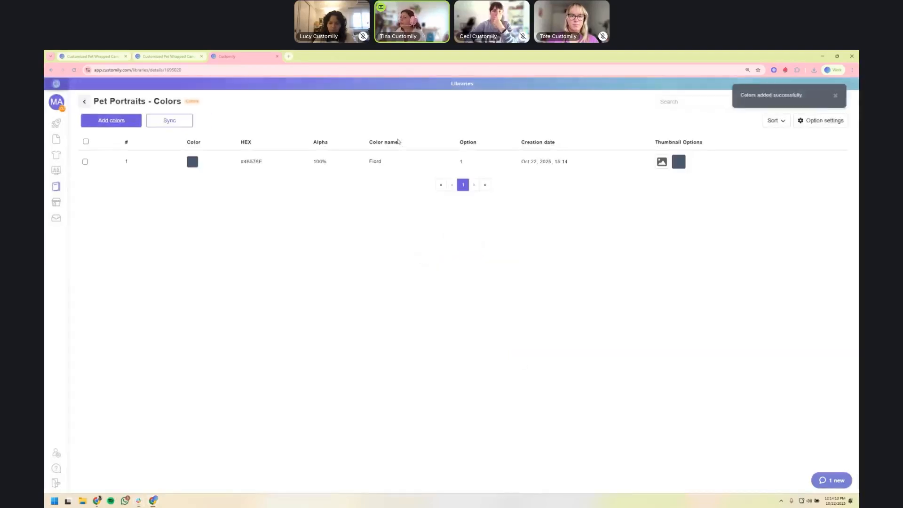
pyautogui.click(123, 120)
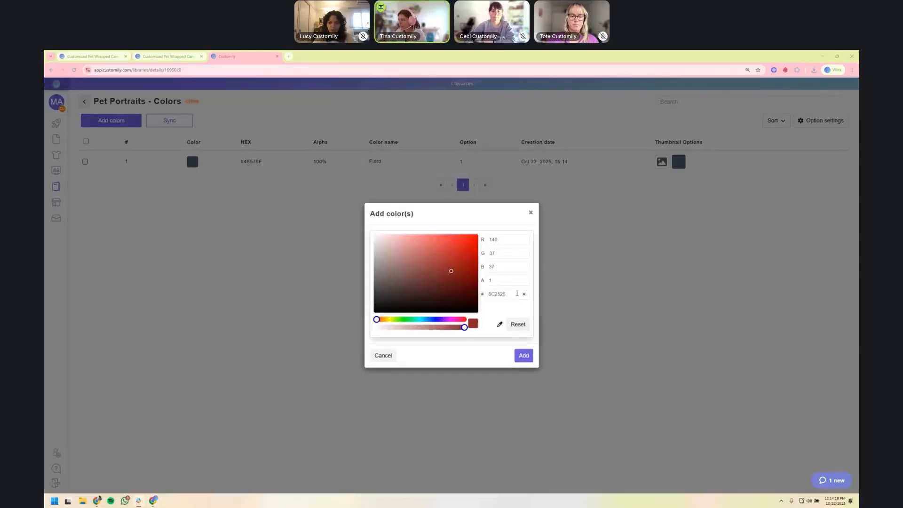
pyautogui.doubleClick(517, 293)
pyautogui.write('C3CEB6')
pyautogui.click(525, 358)
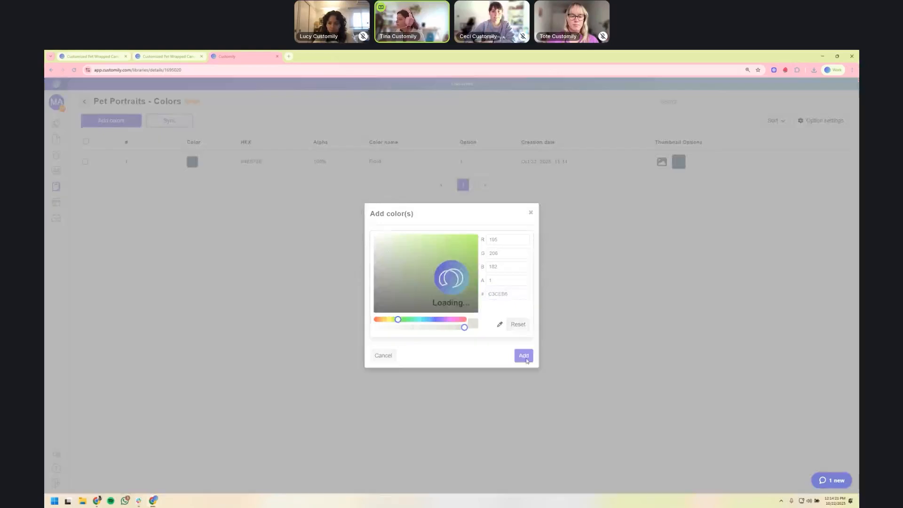
# Add a gray #5F5F61 and a pale yellow #FBECBB to the color library
pyautogui.click(120, 125)
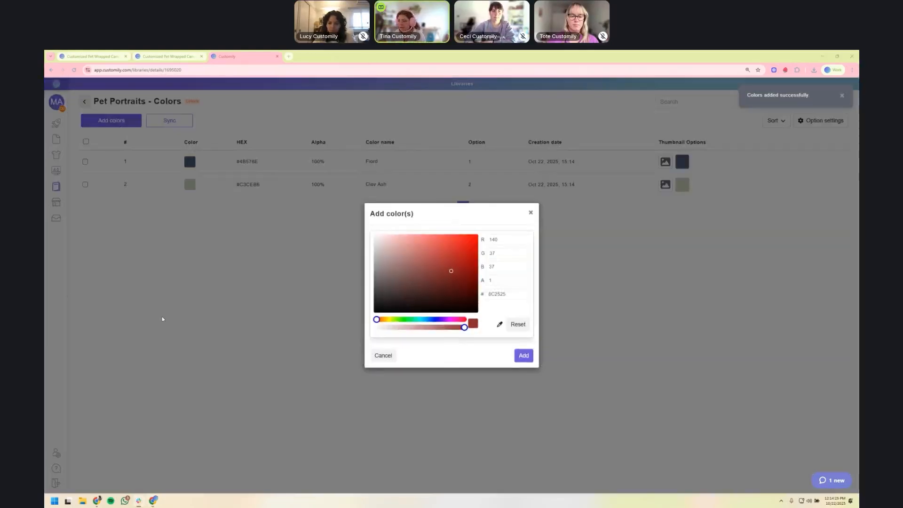
pyautogui.doubleClick(514, 295)
pyautogui.write('5F5F61')
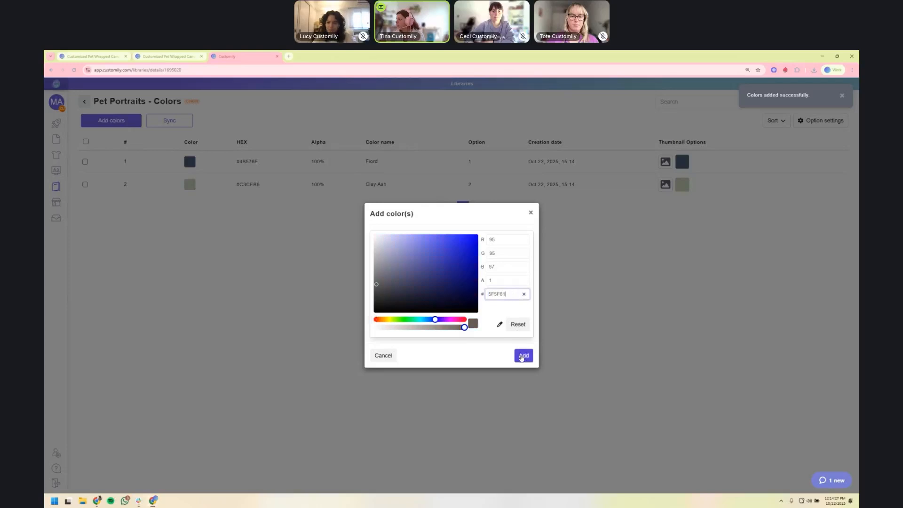
pyautogui.click(524, 355)
pyautogui.click(111, 120)
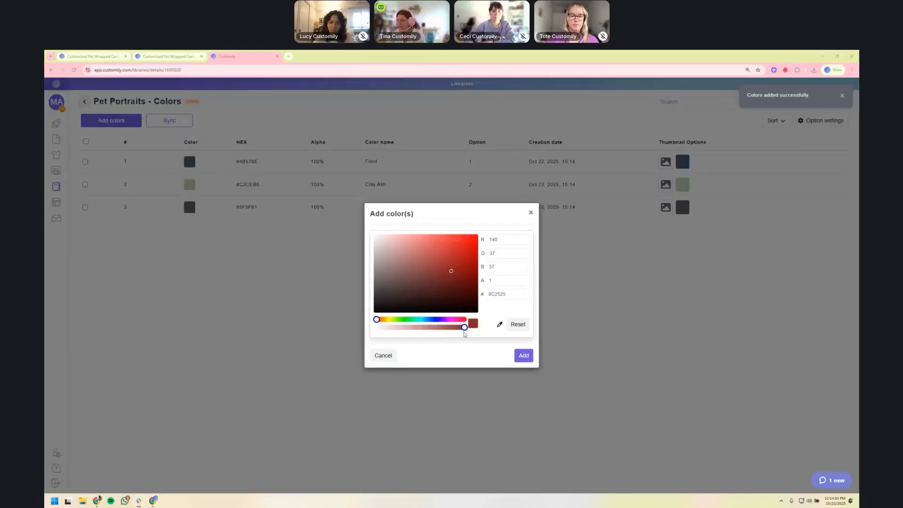
pyautogui.doubleClick(515, 296)
pyautogui.hotkey('ctrl', 'v')
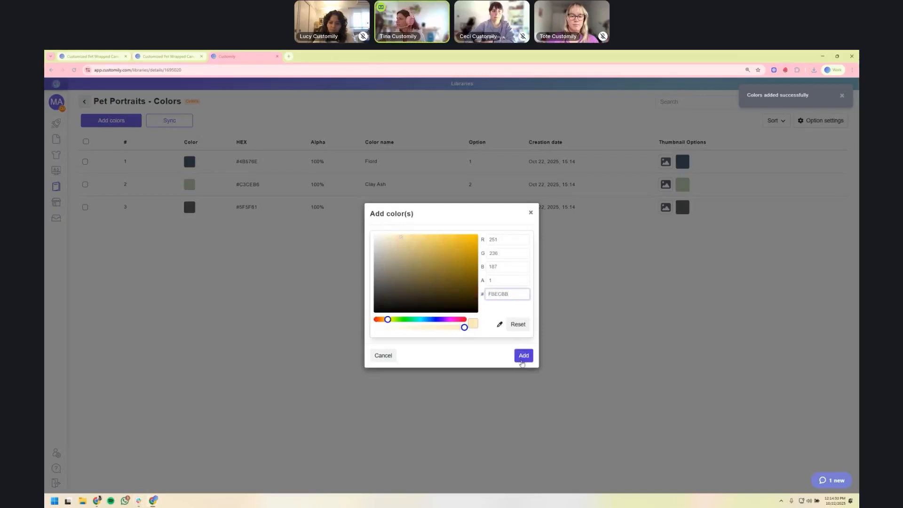
pyautogui.click(523, 357)
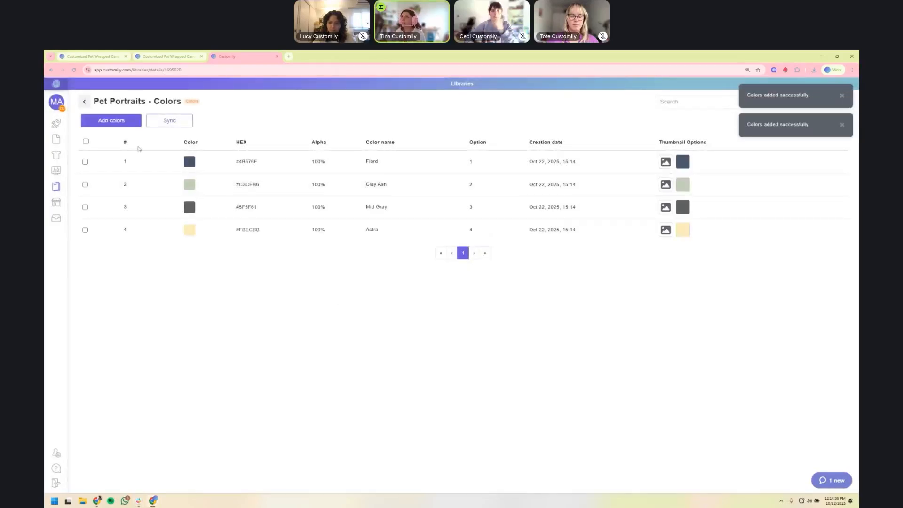
# Add the last two background colors, #E4D4C9 and #697786, to the color library
pyautogui.click(120, 123)
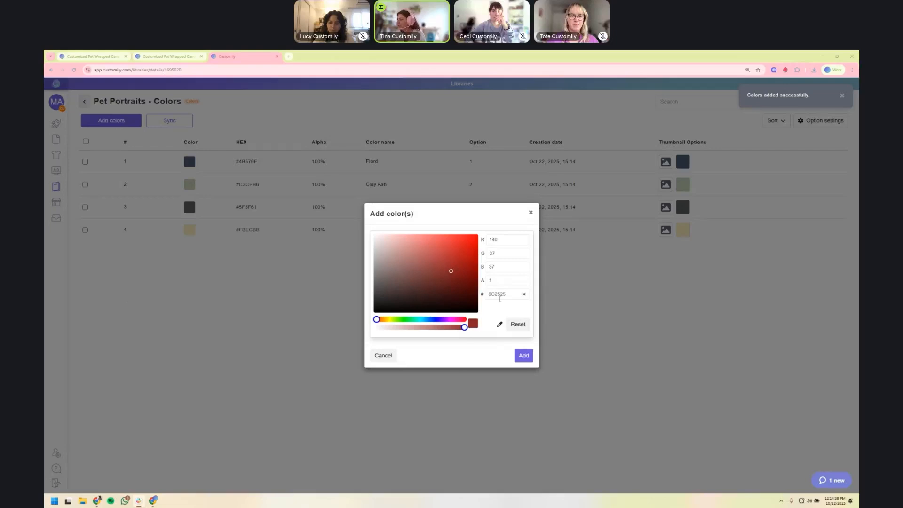
pyautogui.doubleClick(500, 296)
pyautogui.hotkey('ctrl', 'v')
pyautogui.click(523, 356)
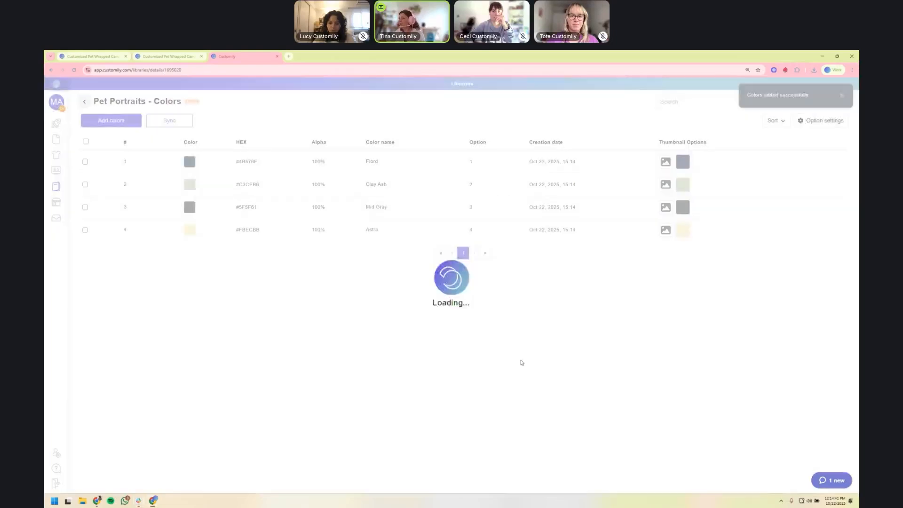
pyautogui.click(121, 121)
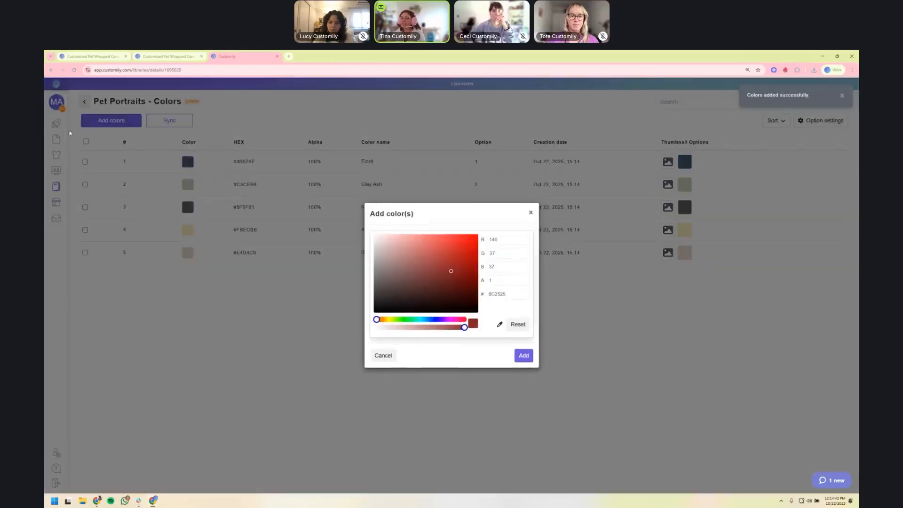
pyautogui.doubleClick(500, 294)
pyautogui.hotkey('ctrl', 'v')
pyautogui.click(524, 356)
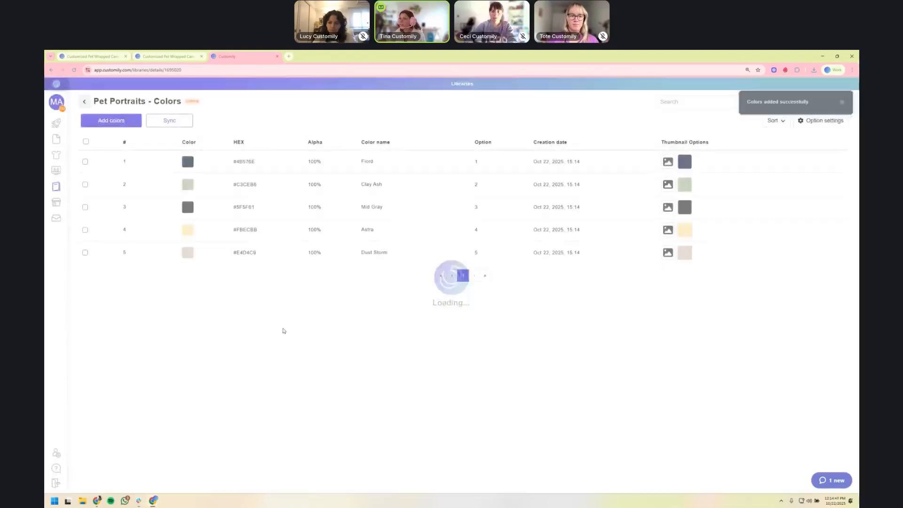
pyautogui.click(185, 53)
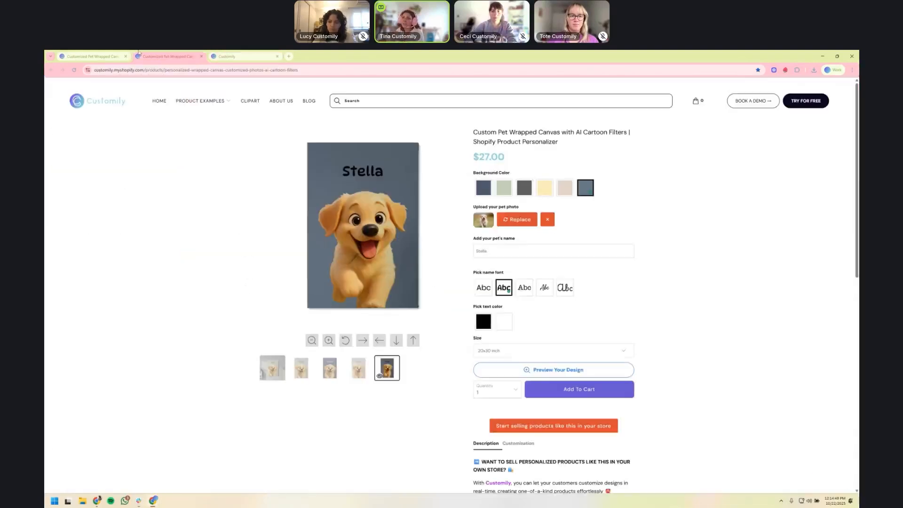
pyautogui.click(108, 54)
pyautogui.click(252, 54)
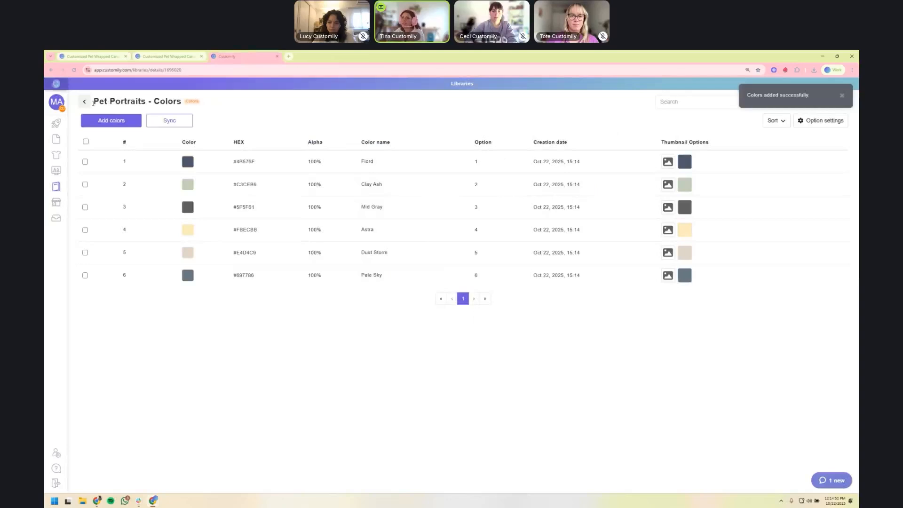
# Leave the color library and start a new design named "Pet Portraits - Watercolor"
pyautogui.click(84, 101)
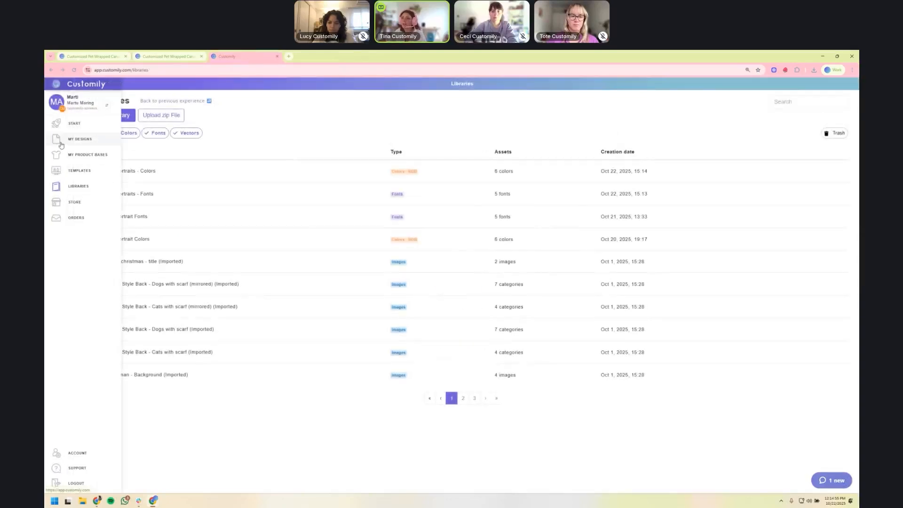
pyautogui.click(61, 145)
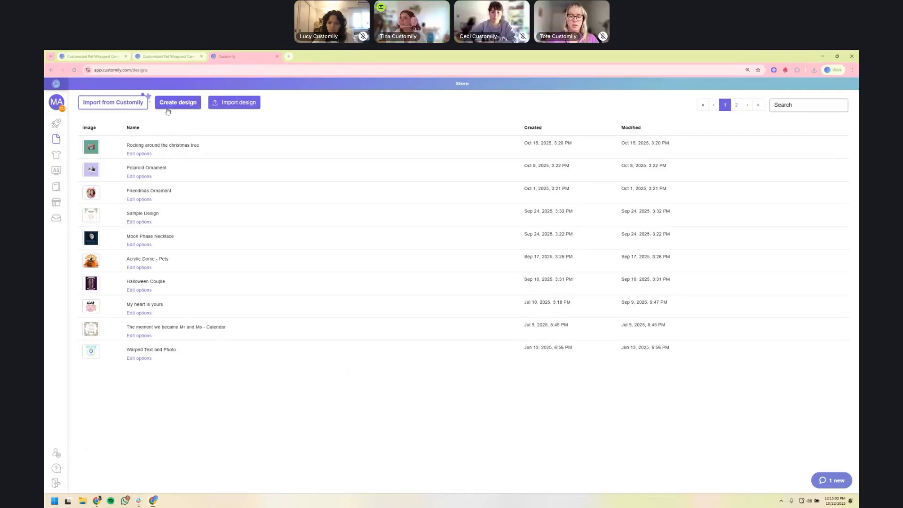
pyautogui.click(62, 125)
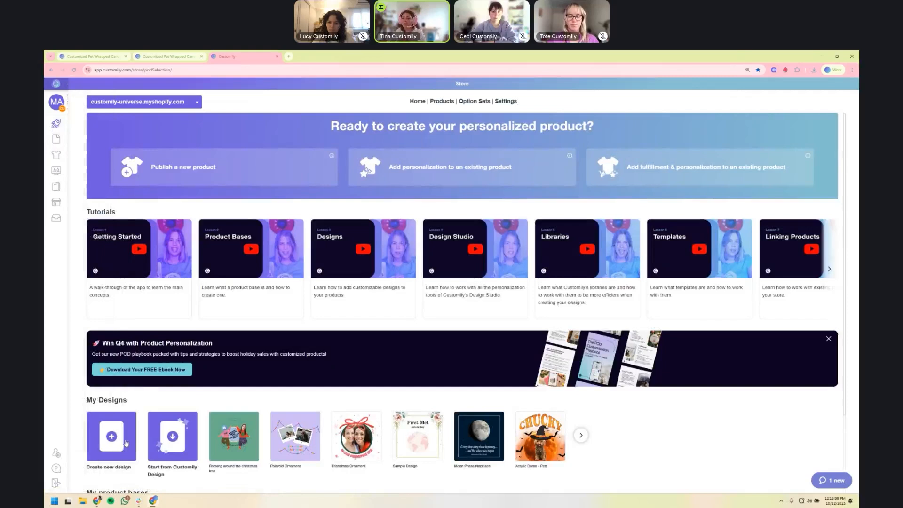
pyautogui.click(123, 445)
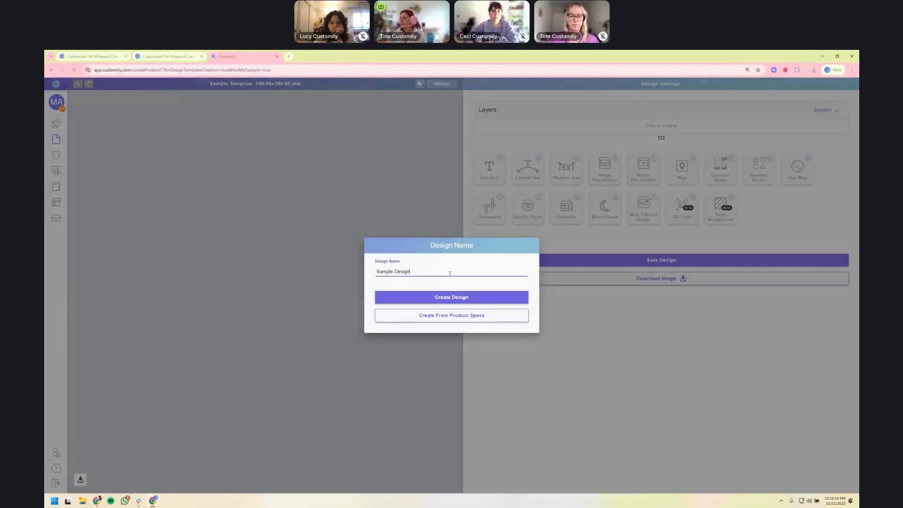
pyautogui.tripleClick(450, 273)
pyautogui.write('P')
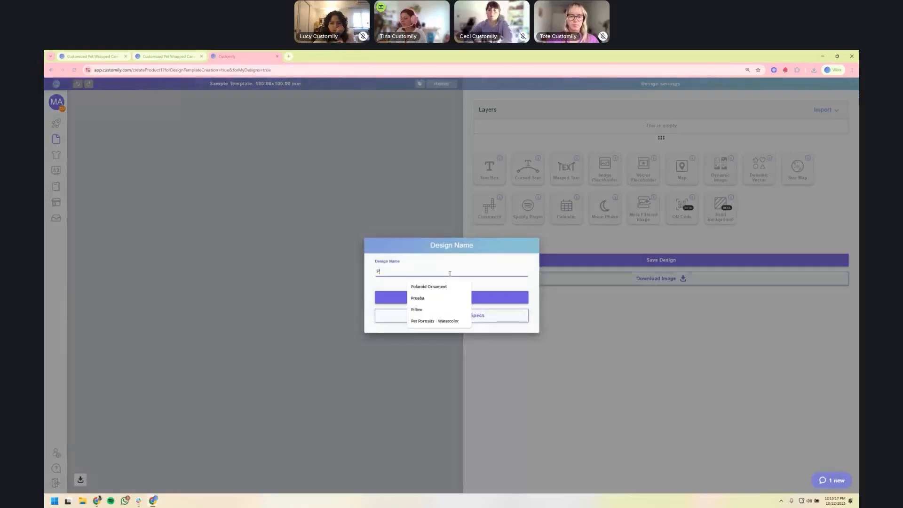
pyautogui.write('et Portraits - Watercolor')
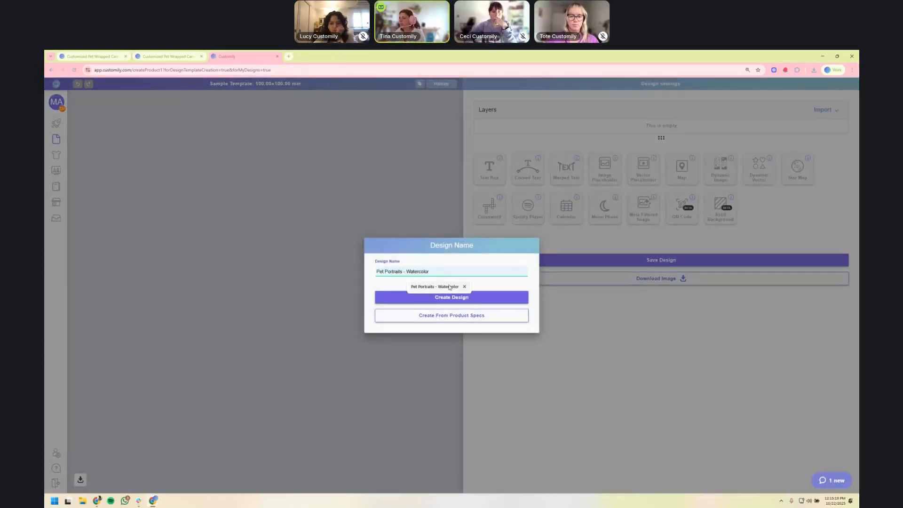
pyautogui.click(414, 286)
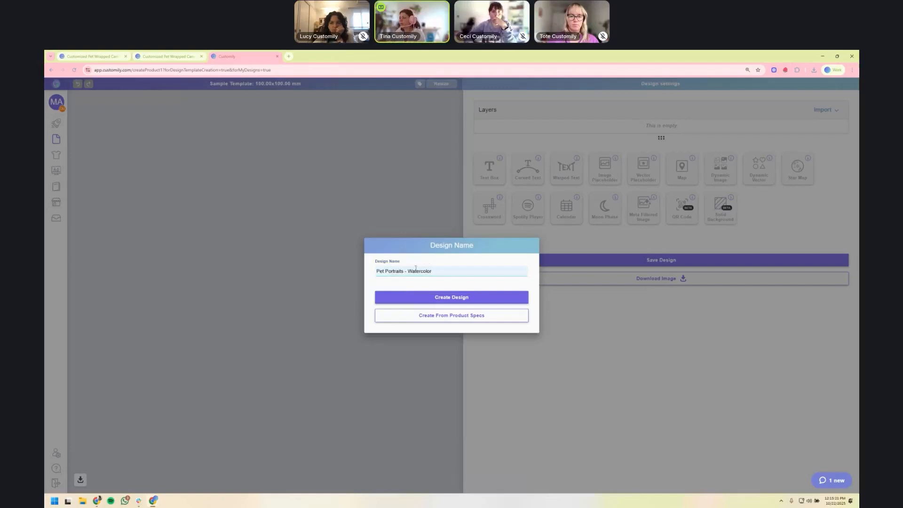
# Create the design from product specs by searching for "gallery" and using the portrait-oriented ShineOn Gallery Wrapped Canvas, then deselect its guidelines layer
pyautogui.click(442, 319)
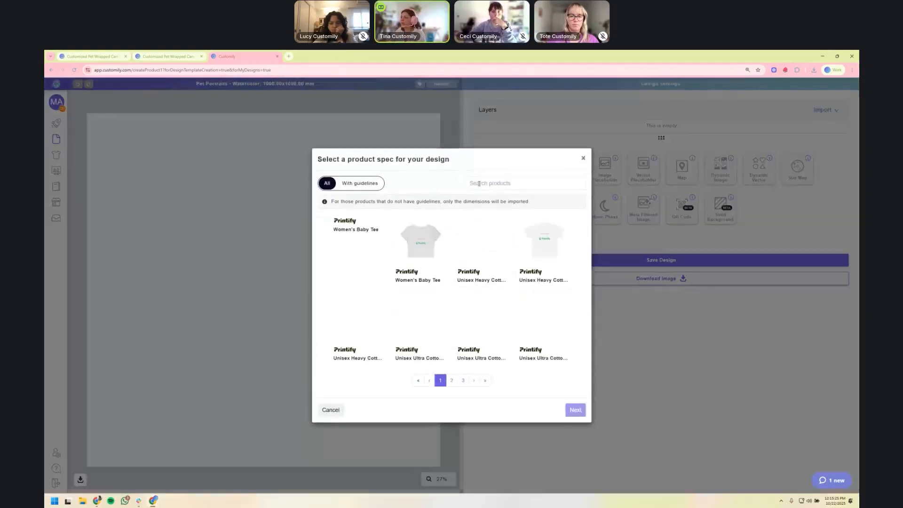
pyautogui.click(479, 183)
pyautogui.write('gail')
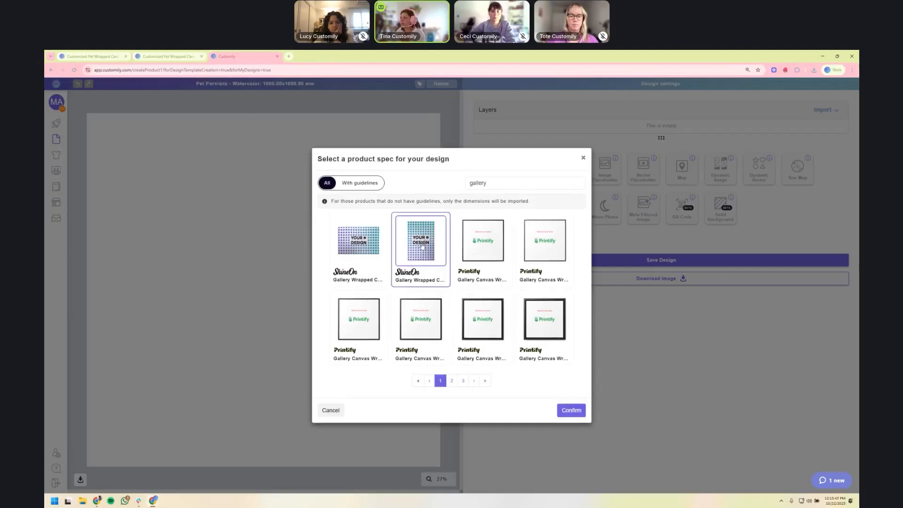
pyautogui.click(423, 246)
pyautogui.click(572, 411)
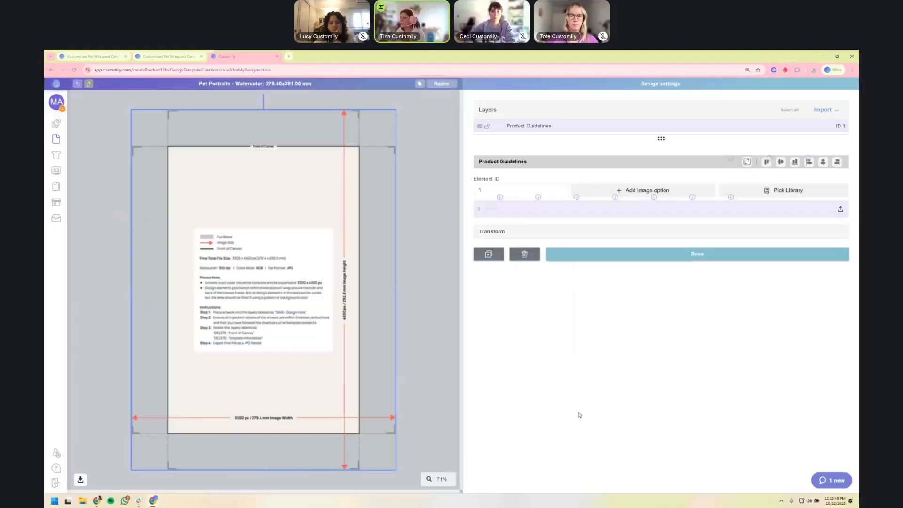
pyautogui.click(428, 124)
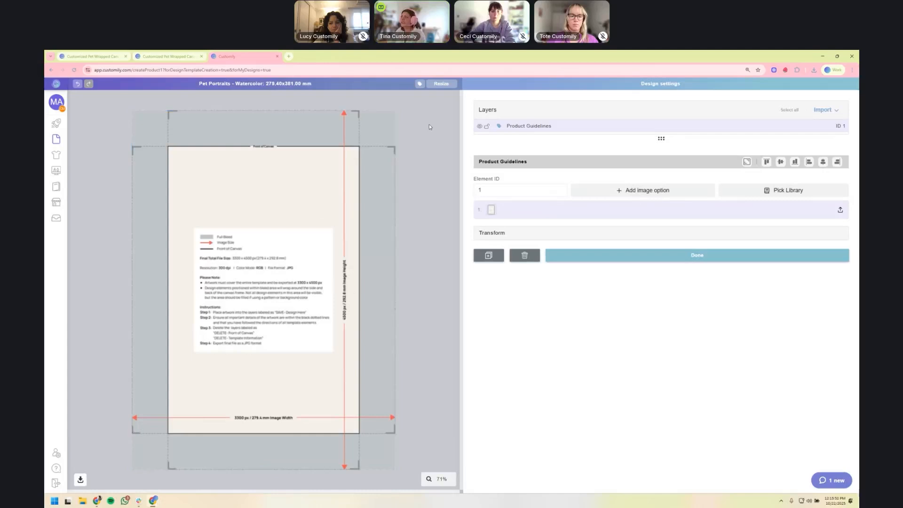
pyautogui.scroll(-2, 301, 247)
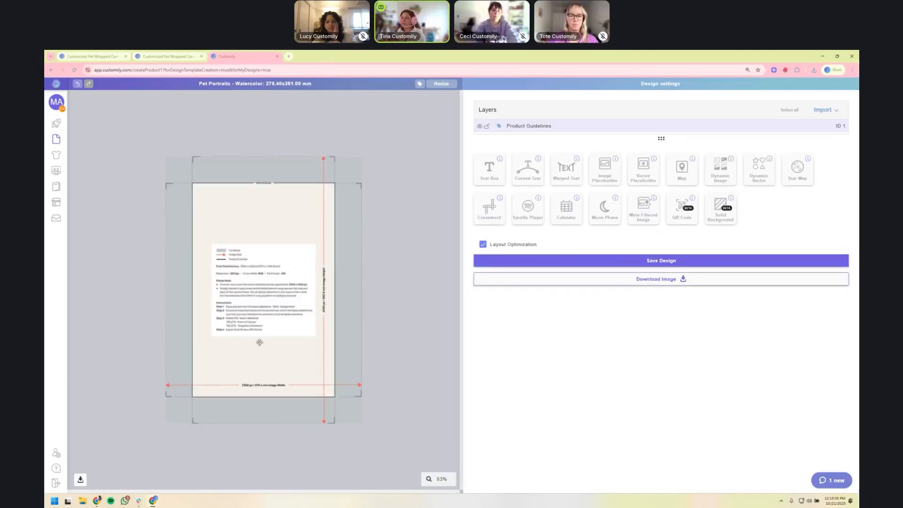
# Lock the Product Guidelines layer, add a solid background beneath it, and hide the guidelines
pyautogui.scroll(2, 259, 343)
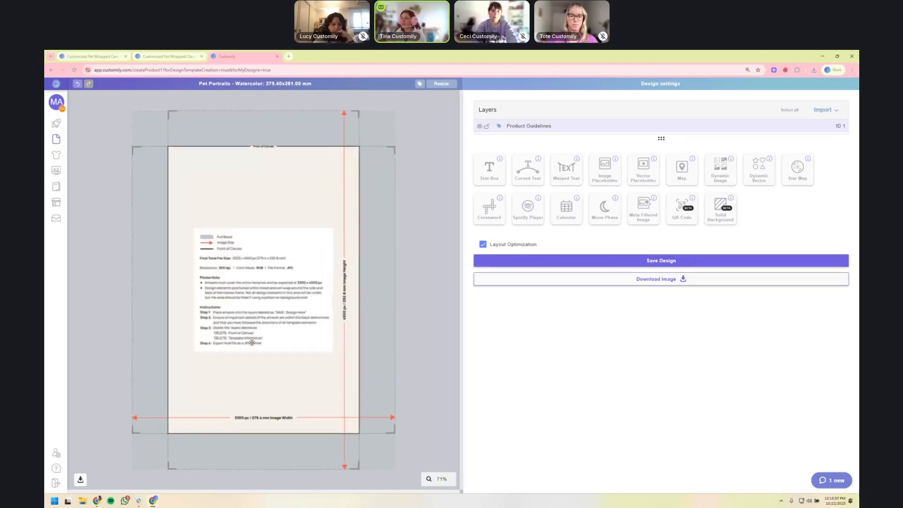
pyautogui.click(274, 270)
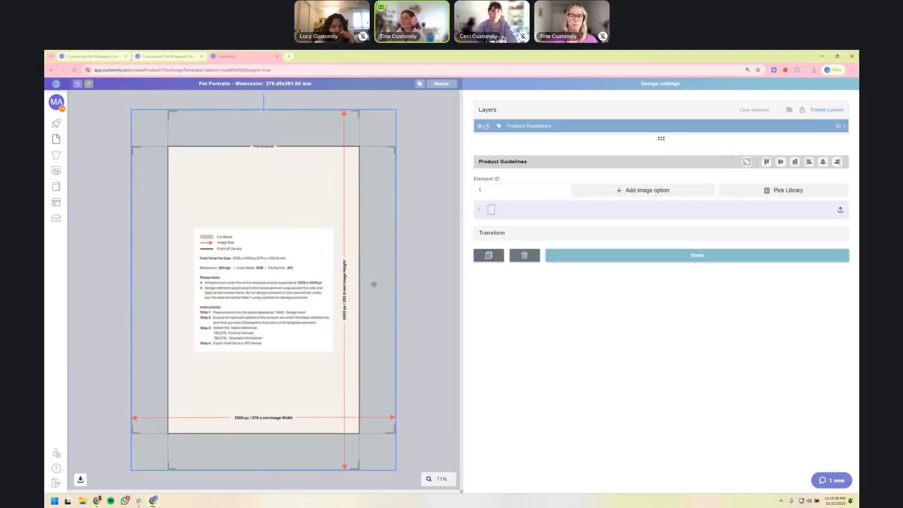
pyautogui.click(419, 183)
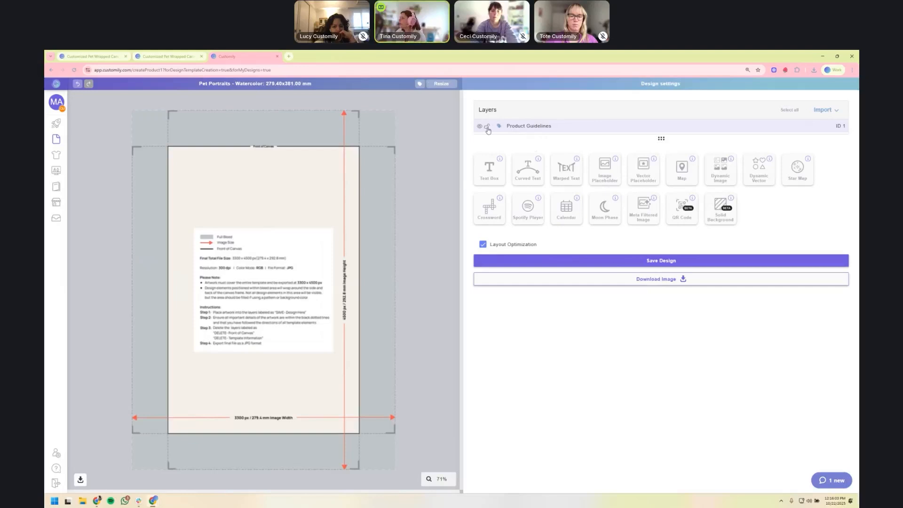
pyautogui.click(718, 205)
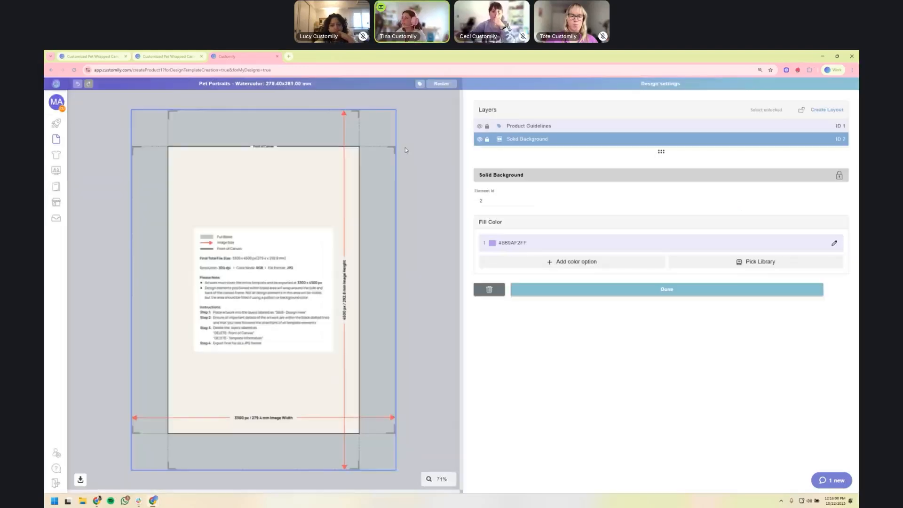
pyautogui.click(480, 126)
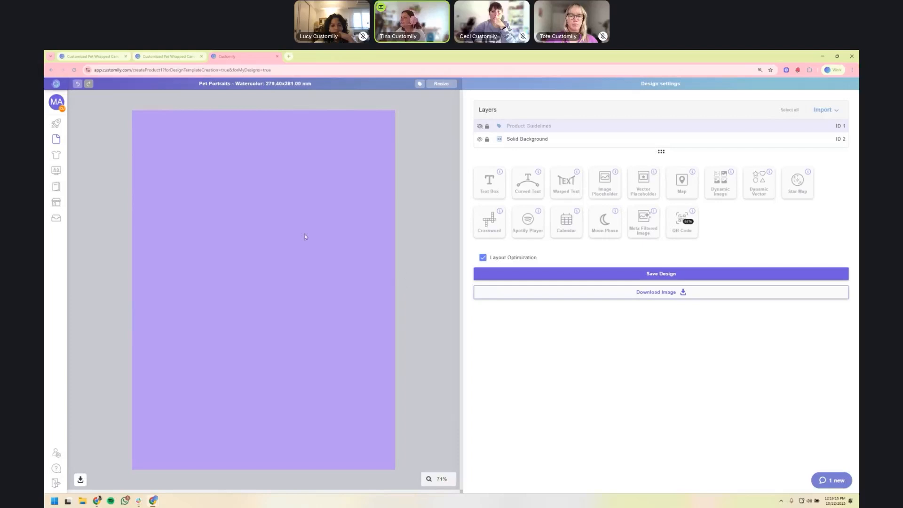
# Assign the "Pet Portraits - Colors" library to the solid background's fill color
pyautogui.click(527, 140)
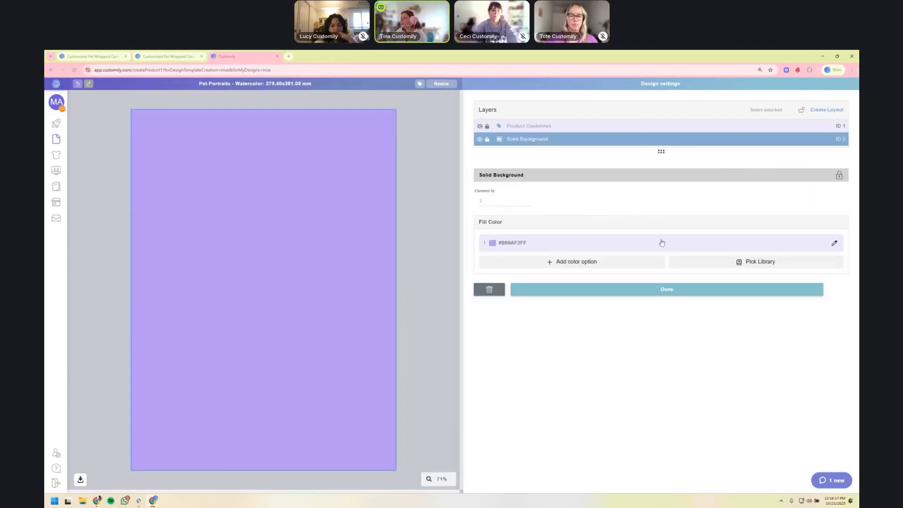
pyautogui.click(764, 262)
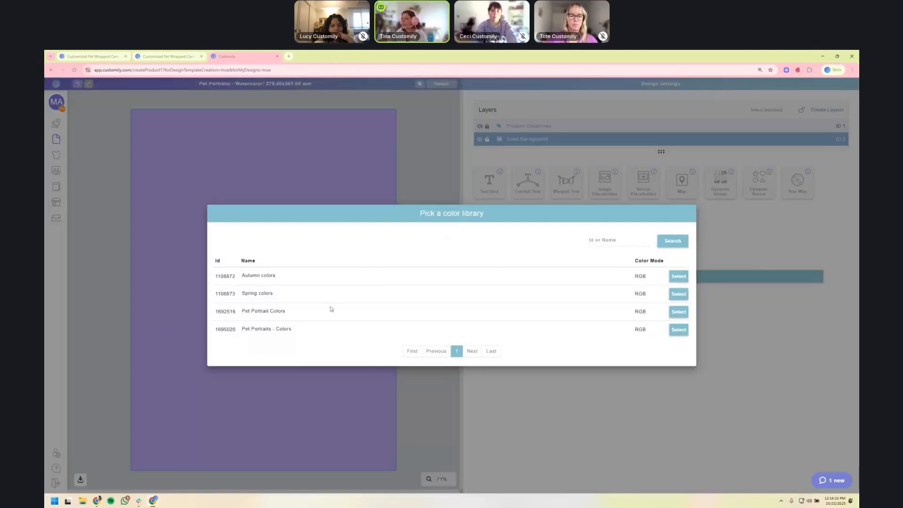
pyautogui.click(679, 330)
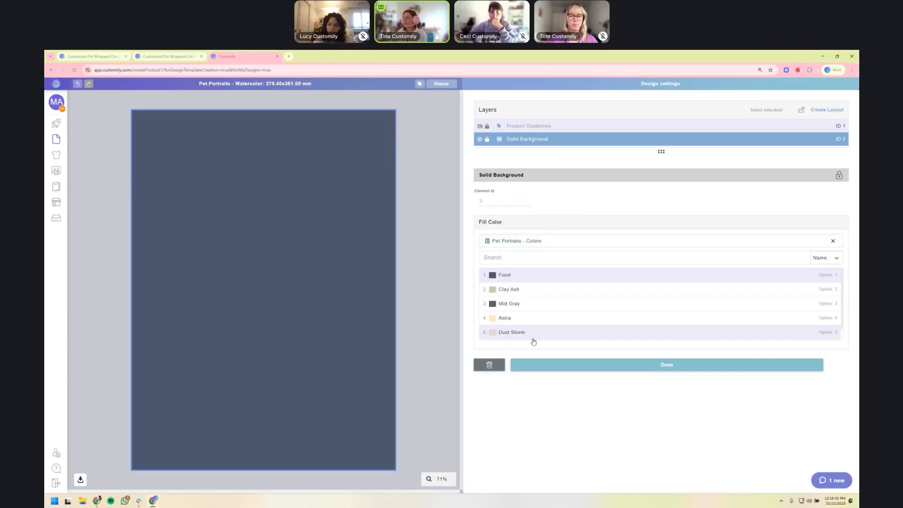
# Preview Clay Ash, Mid Gray, Astra and Dust Storm as the background color, return to Fiord, and deselect the background
pyautogui.click(509, 290)
pyautogui.click(508, 304)
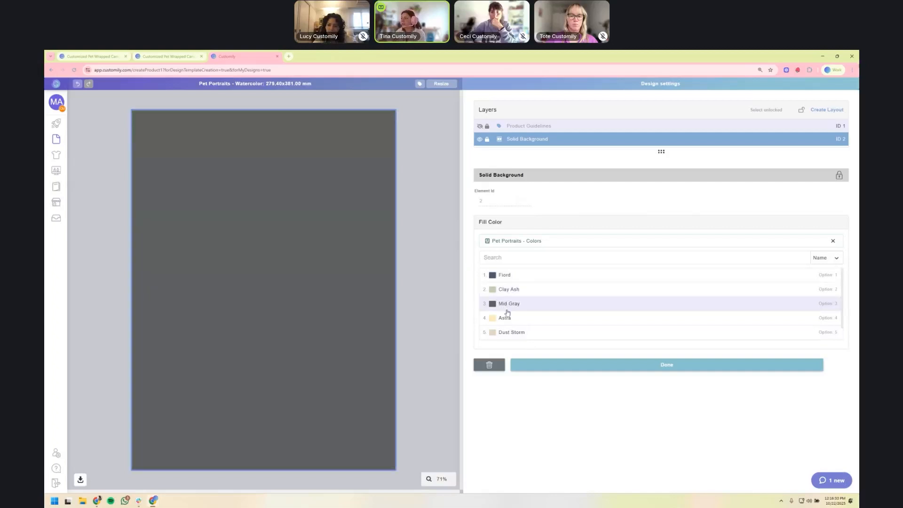
pyautogui.click(505, 320)
pyautogui.click(510, 332)
pyautogui.click(502, 277)
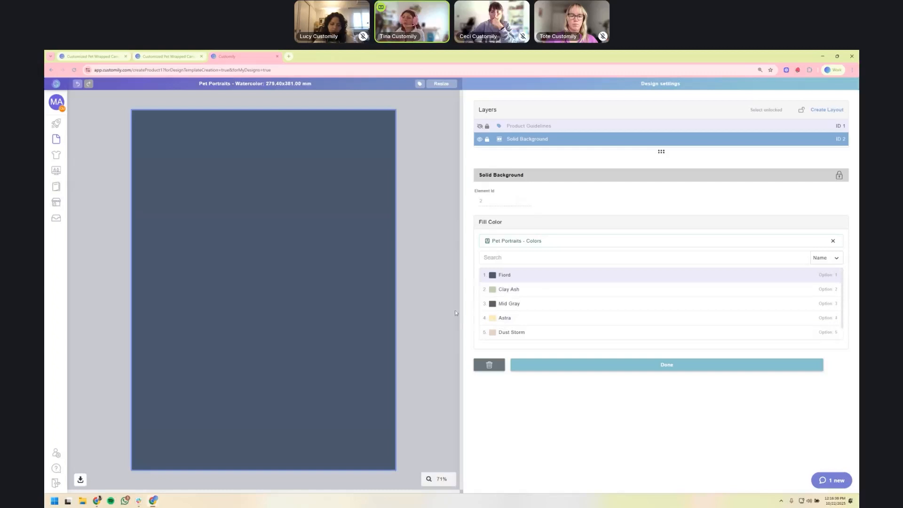
pyautogui.click(408, 287)
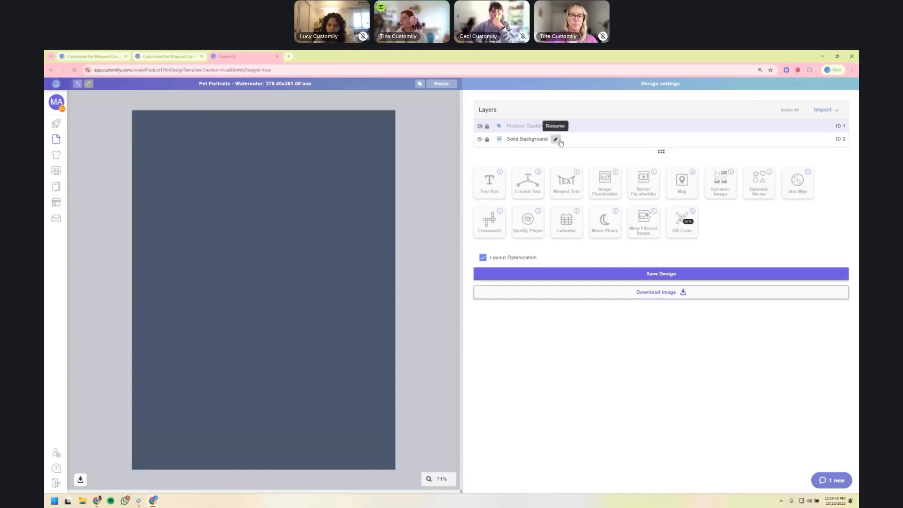
# Rename the solid background layer to "Background Color"
pyautogui.doubleClick(553, 139)
pyautogui.write('Sc')
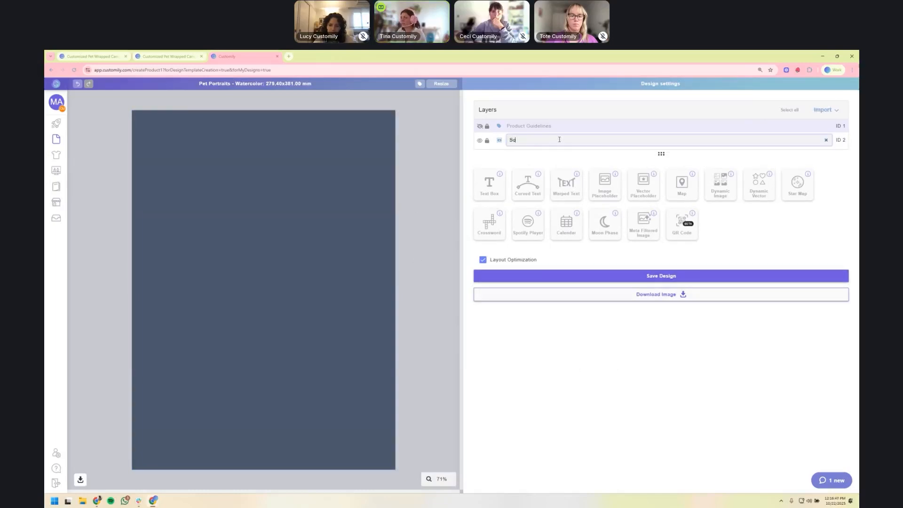
pyautogui.write('Background Color')
pyautogui.press('Return')
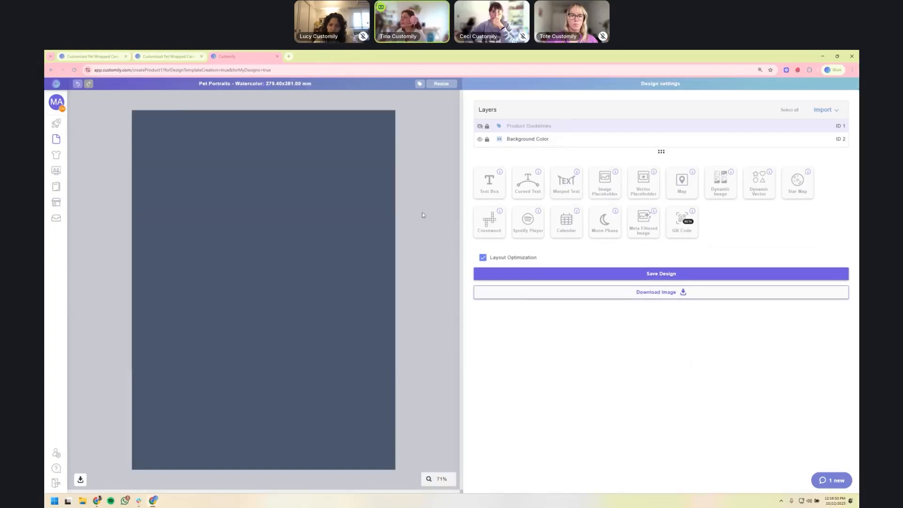
# Add a text box, place it near the top of the canvas, and reduce its height
pyautogui.click(488, 183)
pyautogui.moveTo(268, 284); pyautogui.dragTo(374, 182)
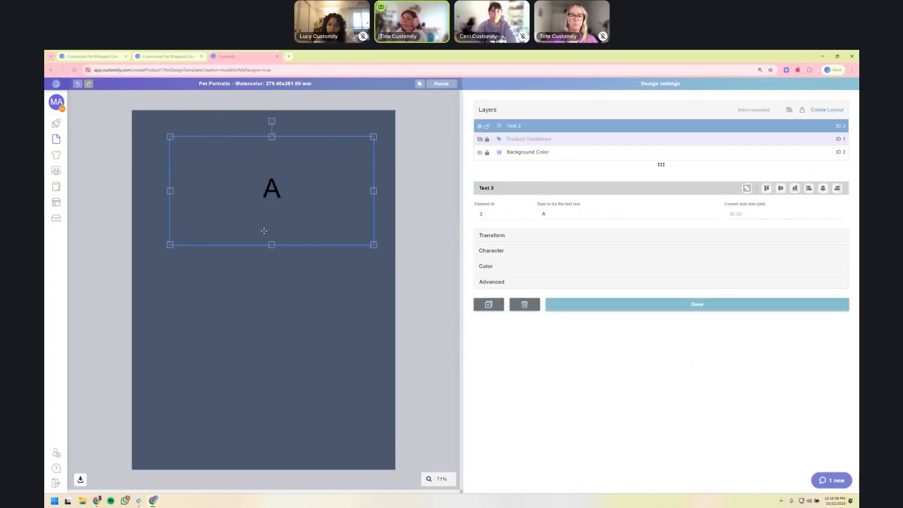
pyautogui.moveTo(272, 244); pyautogui.dragTo(265, 190)
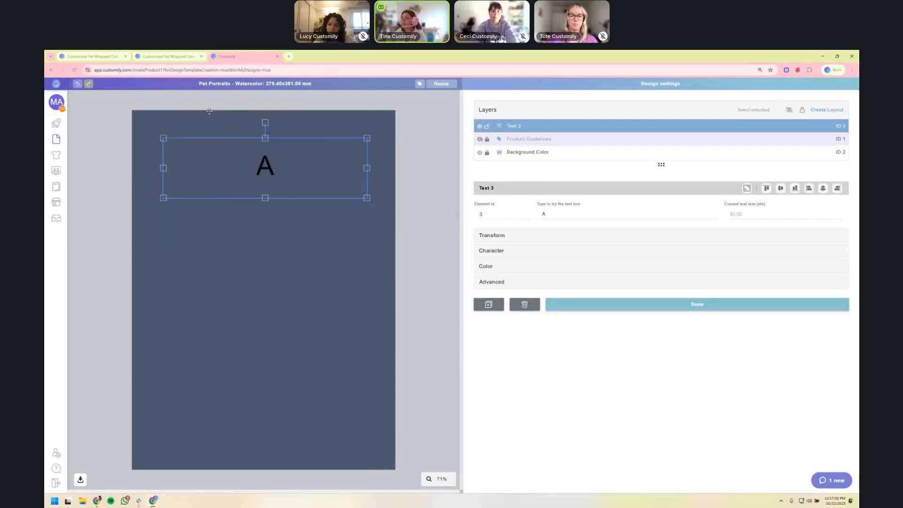
# Preview the second pet name font on the sample wrapped canvas product page, and return to the design
pyautogui.click(104, 57)
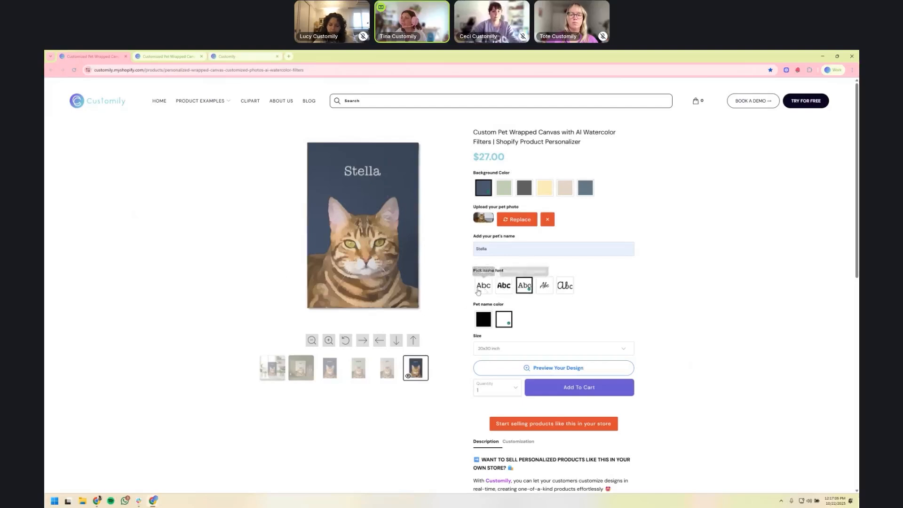
pyautogui.click(504, 287)
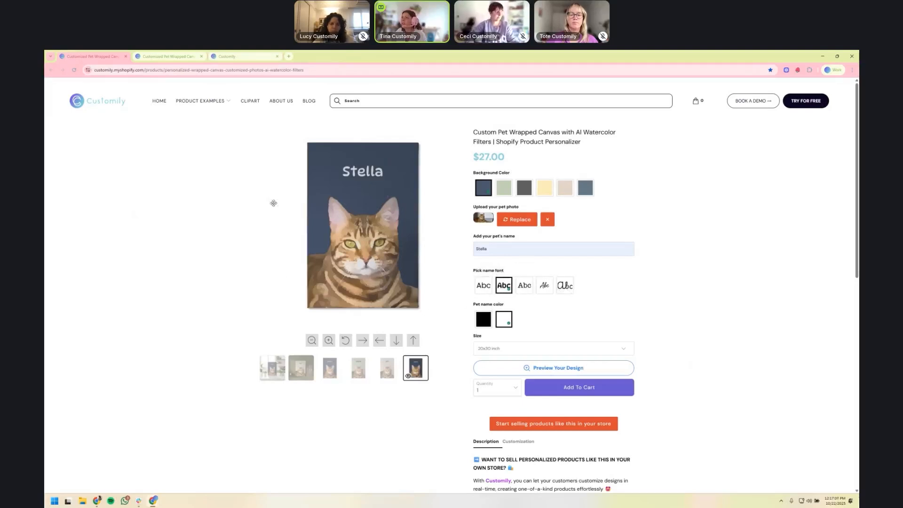
pyautogui.click(239, 54)
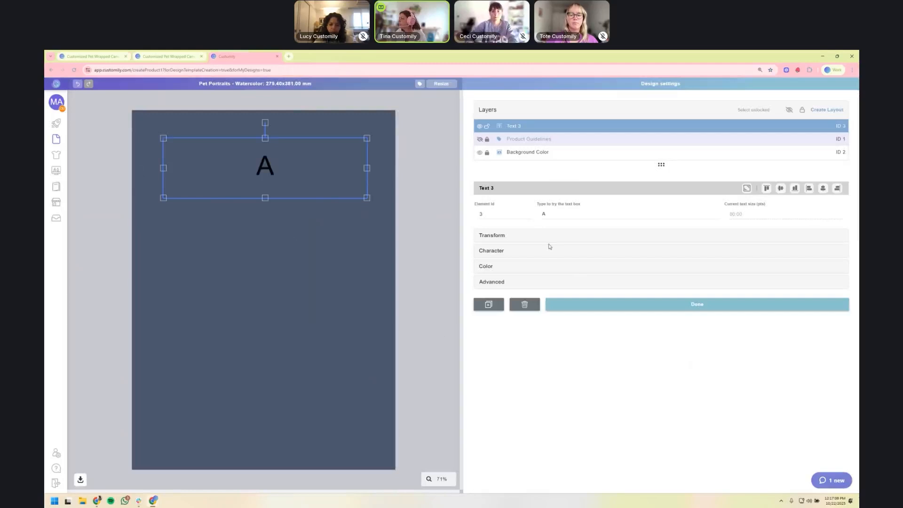
# Assign the "Pet Portraits - Fonts" library to the text box and reselect the box
pyautogui.click(499, 254)
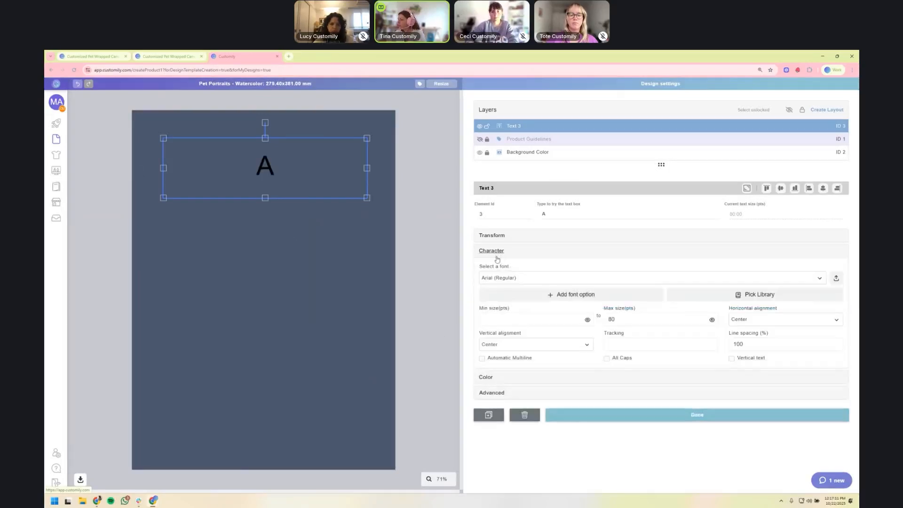
pyautogui.click(755, 298)
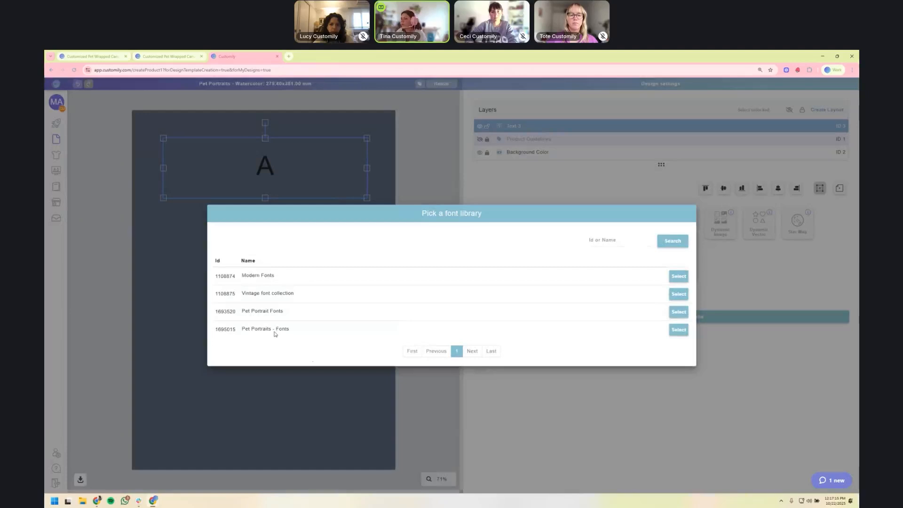
pyautogui.click(671, 331)
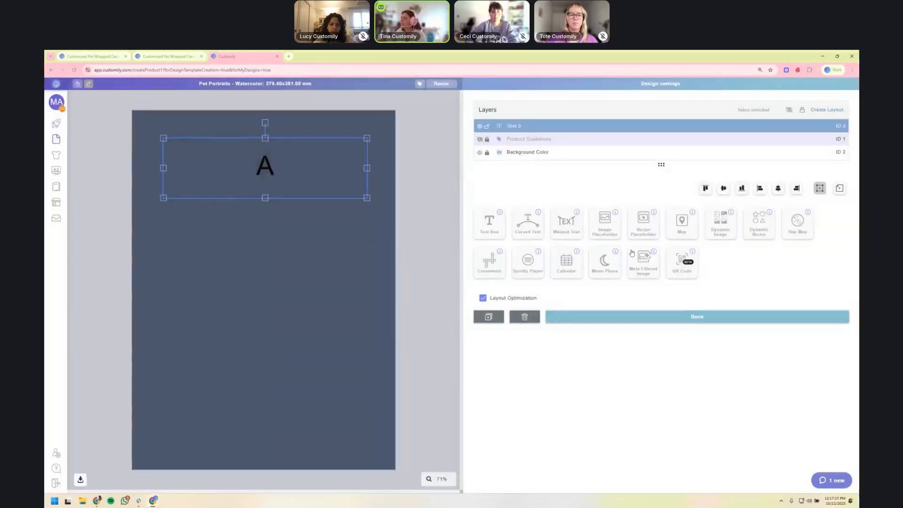
pyautogui.click(291, 170)
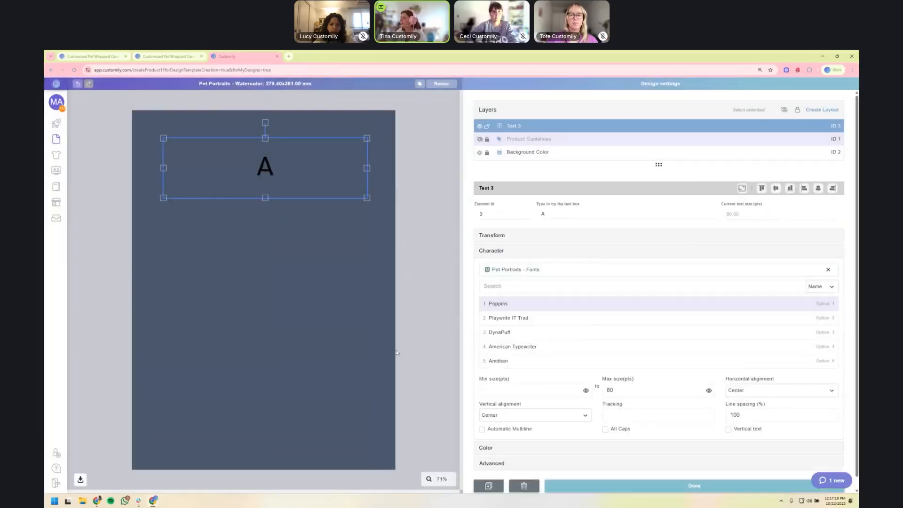
# Try Playwrite IT Trad, set the text box's font to DynaPuff, and enter "Stella" as its sample text
pyautogui.click(507, 333)
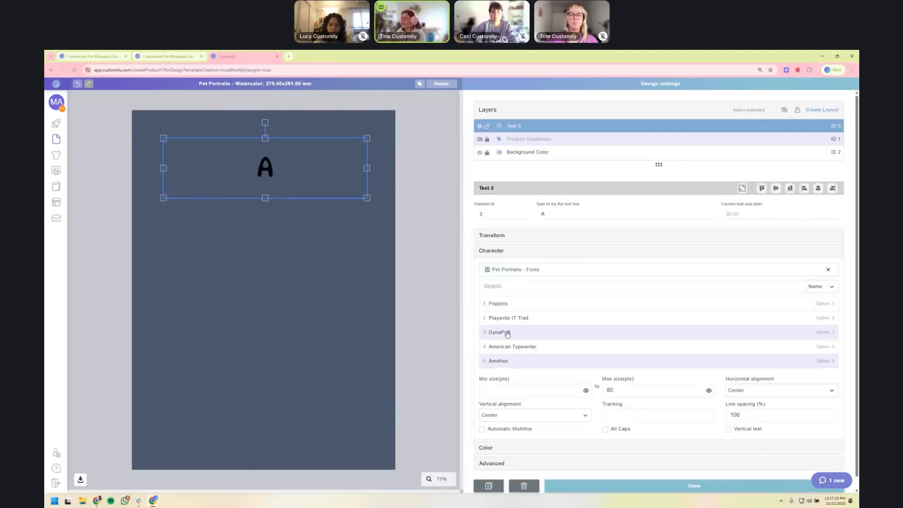
pyautogui.click(504, 322)
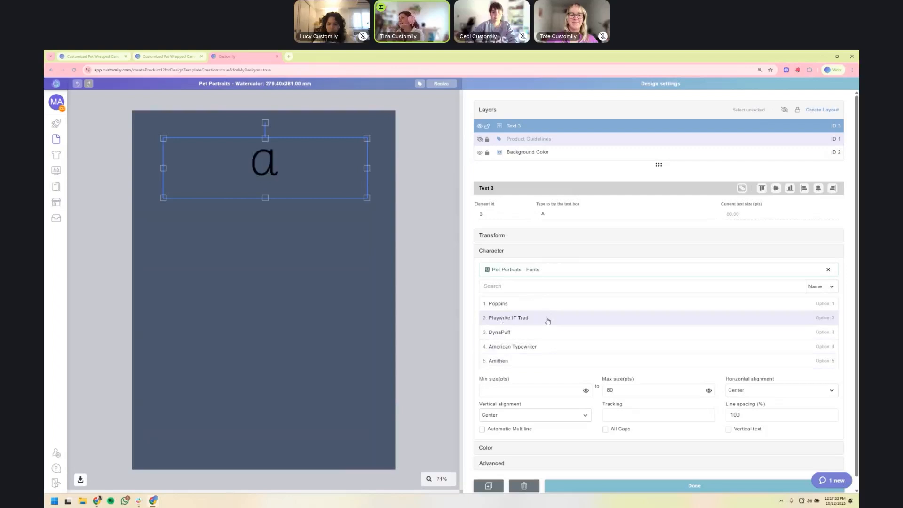
pyautogui.click(546, 332)
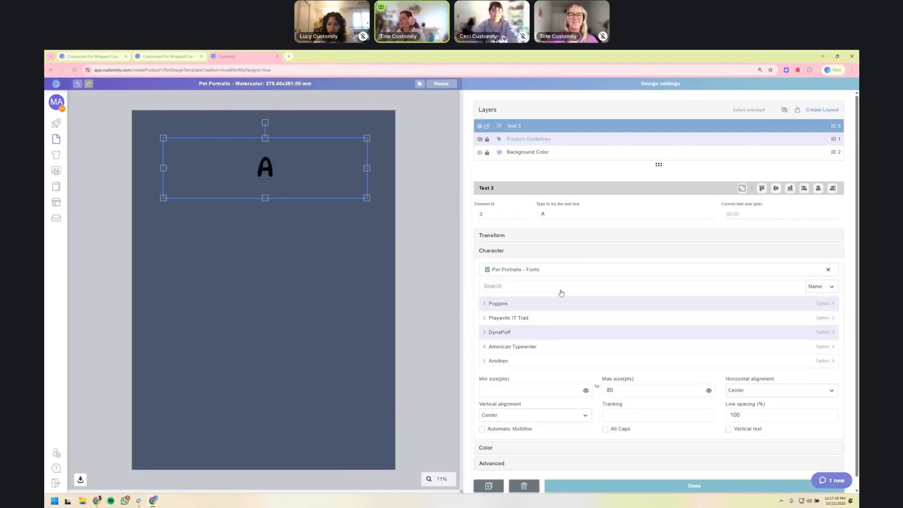
pyautogui.doubleClick(571, 215)
pyautogui.write('S')
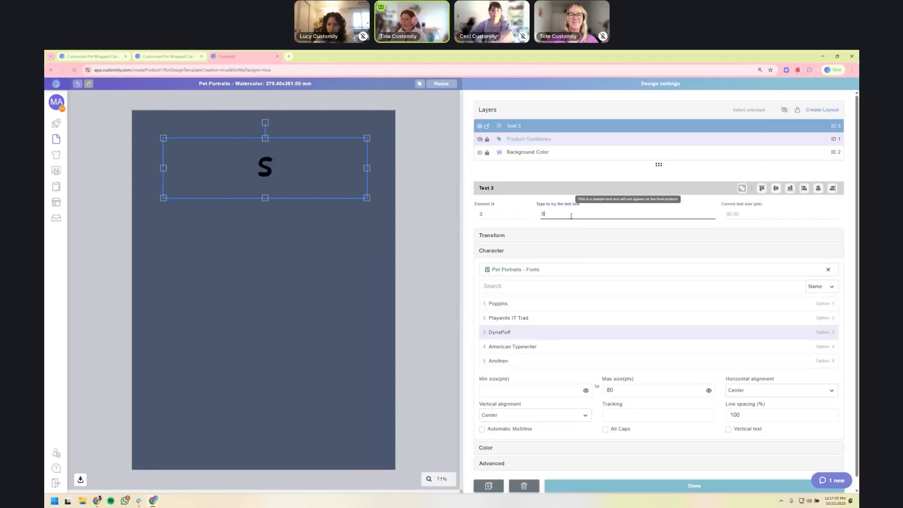
pyautogui.write('tella')
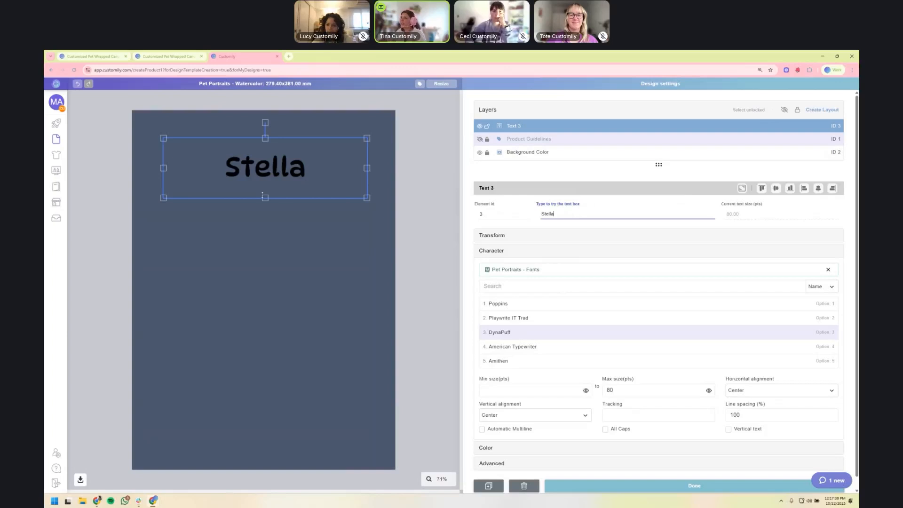
# Show the product guidelines, move the text box down inside the front of the canvas, and resize it to that area's width
pyautogui.moveTo(265, 199); pyautogui.dragTo(265, 194)
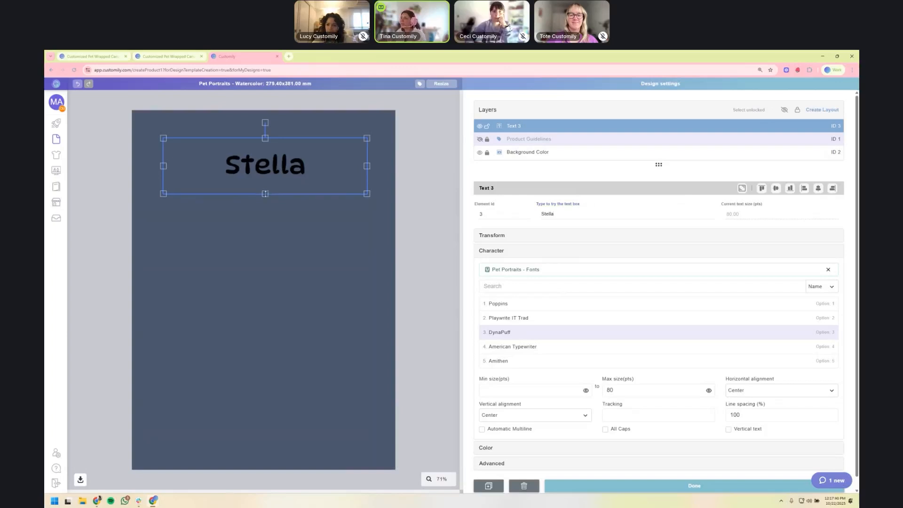
pyautogui.click(479, 140)
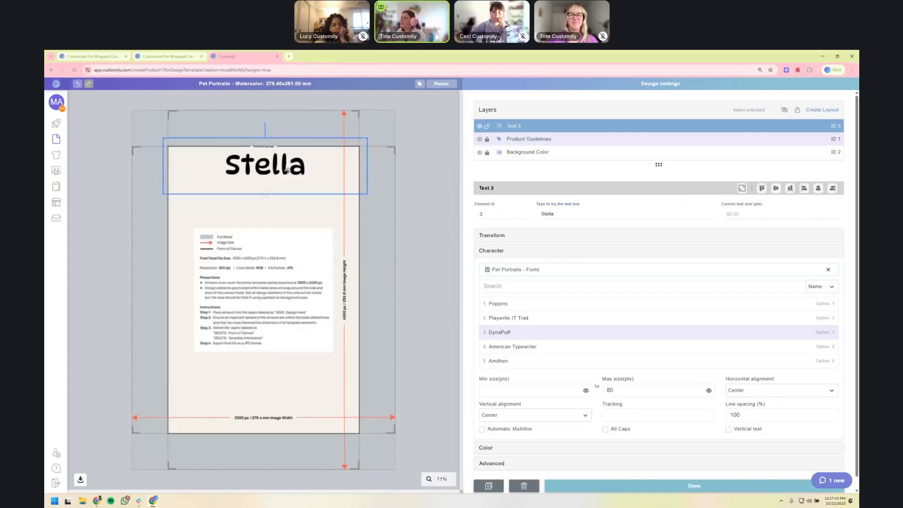
pyautogui.moveTo(278, 169); pyautogui.dragTo(281, 198)
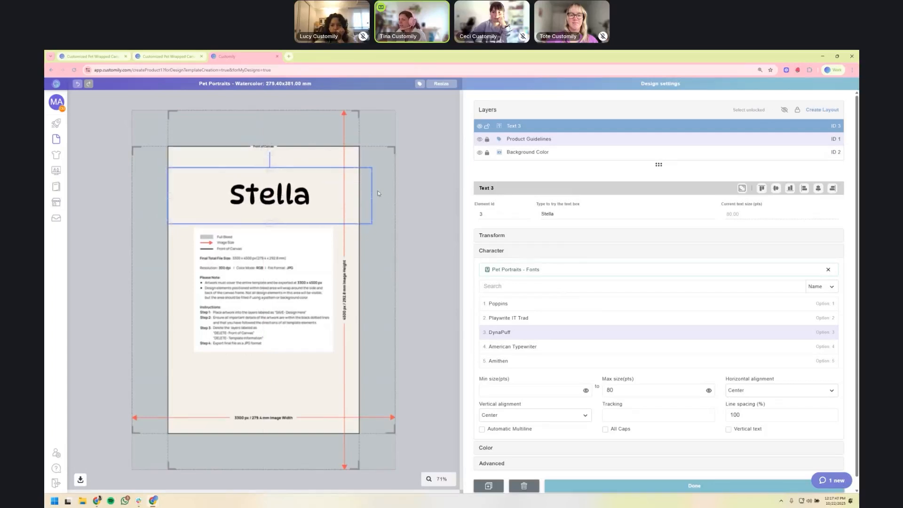
pyautogui.moveTo(372, 195); pyautogui.dragTo(358, 196)
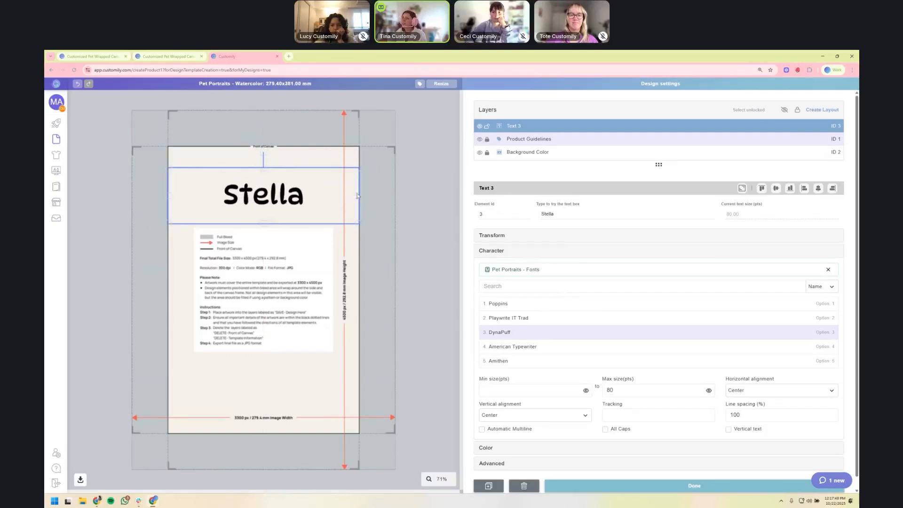
pyautogui.click(421, 177)
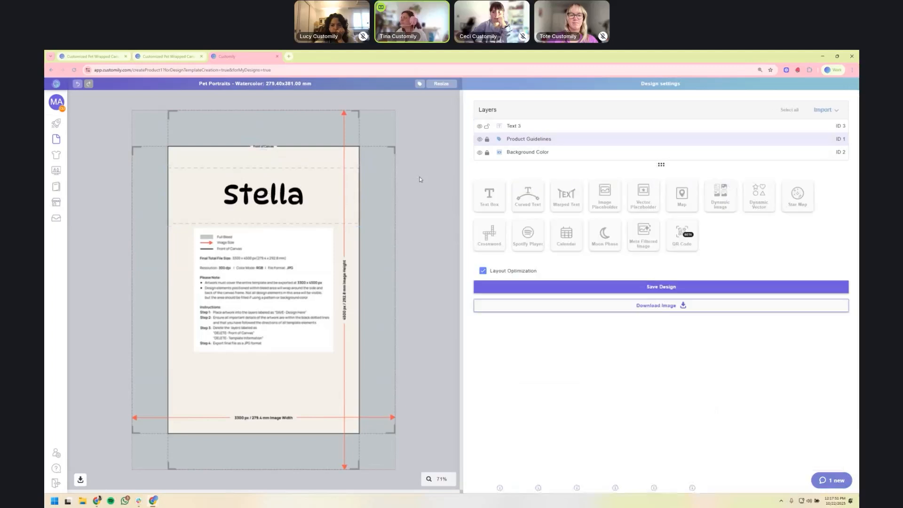
# Rename the text layer to "Your Pets Name" and lock it
pyautogui.click(511, 127)
pyautogui.click(529, 127)
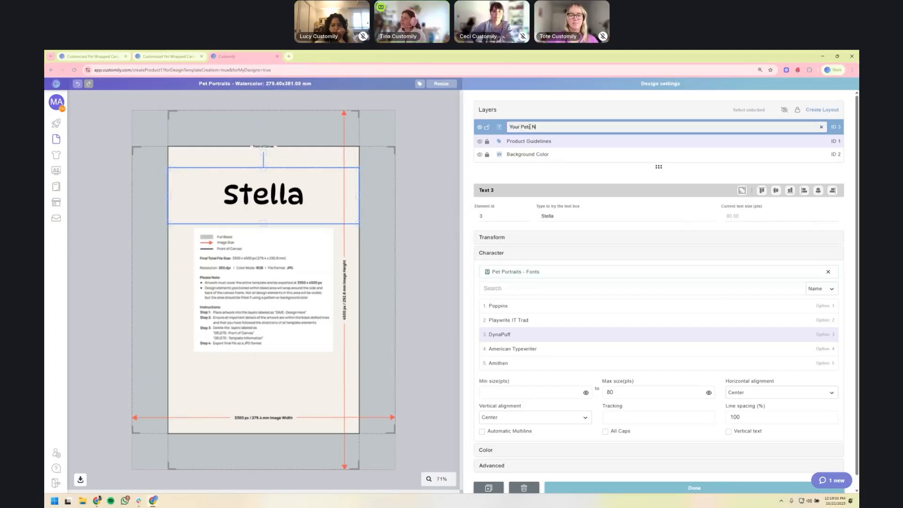
pyautogui.write('Your Pets Name')
pyautogui.press('Return')
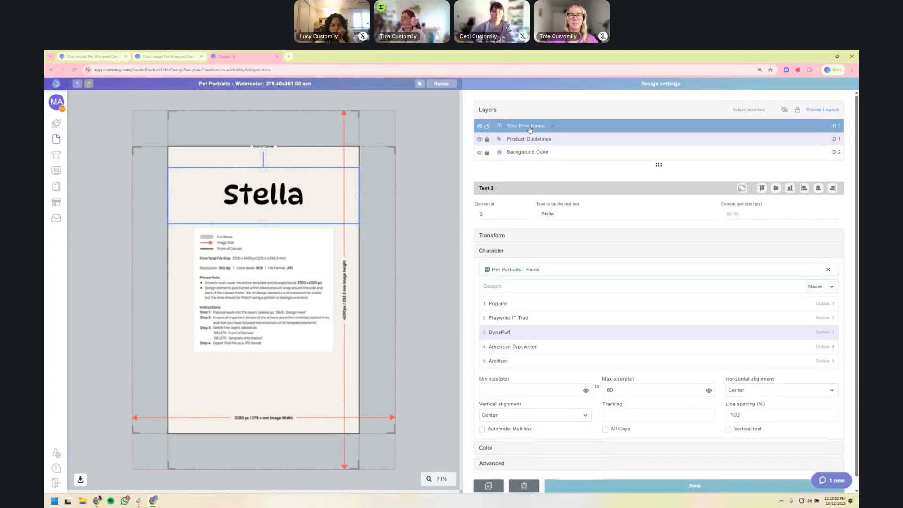
pyautogui.click(428, 176)
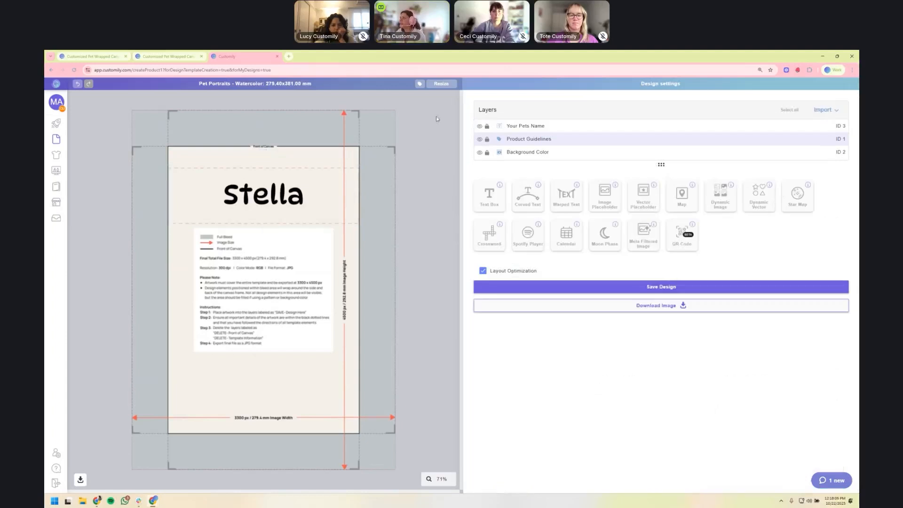
# Review the pet name layer's settings, and compare the black and white pet name colors on the sample product page
pyautogui.click(586, 126)
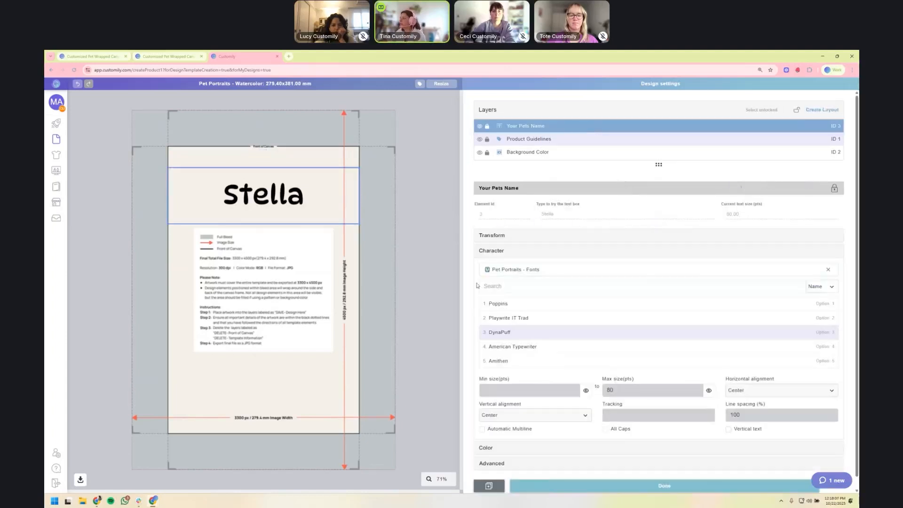
pyautogui.click(494, 252)
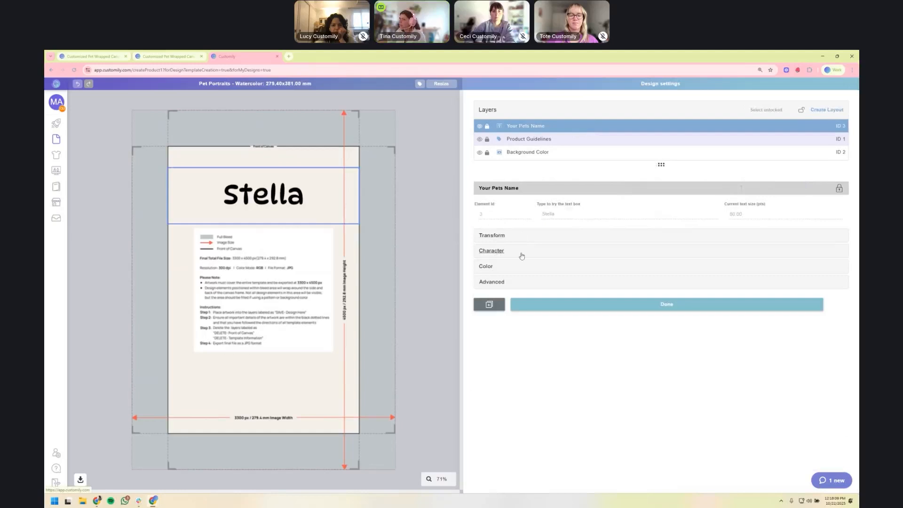
pyautogui.click(98, 55)
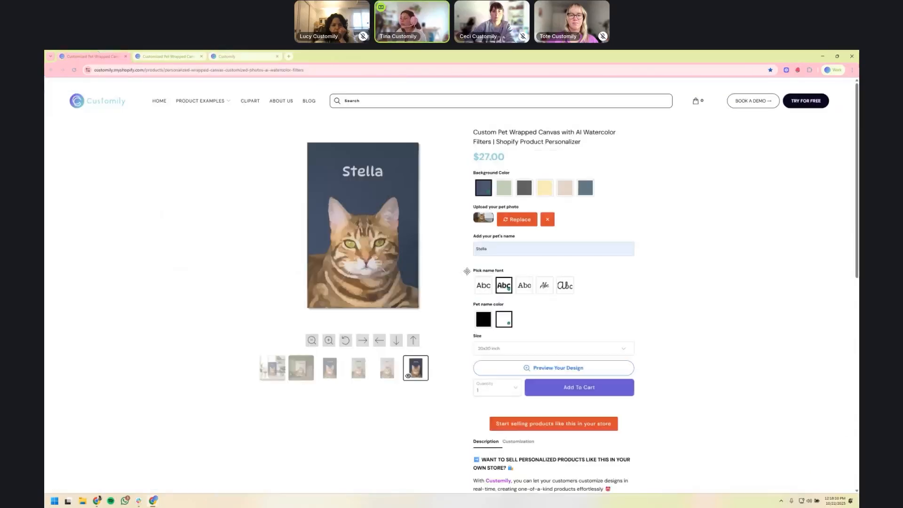
pyautogui.click(485, 321)
pyautogui.click(507, 321)
pyautogui.click(485, 321)
pyautogui.click(509, 322)
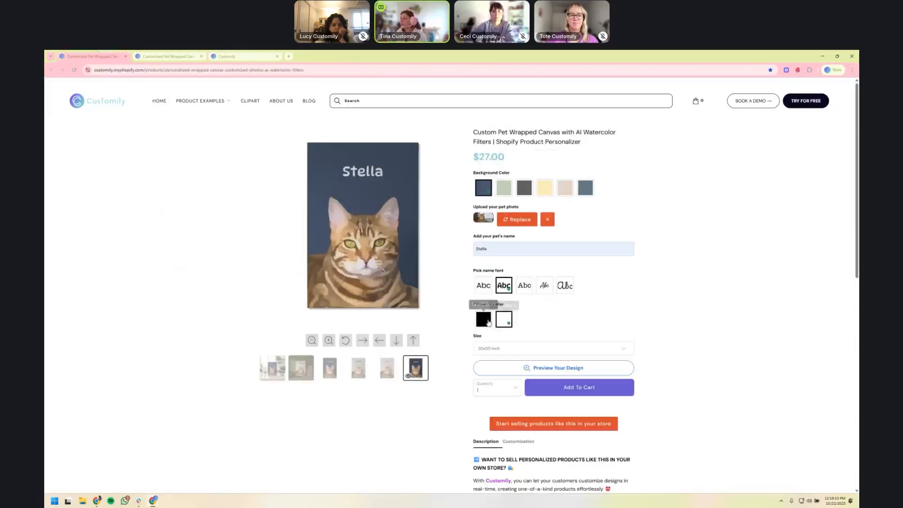
pyautogui.click(488, 322)
pyautogui.click(505, 322)
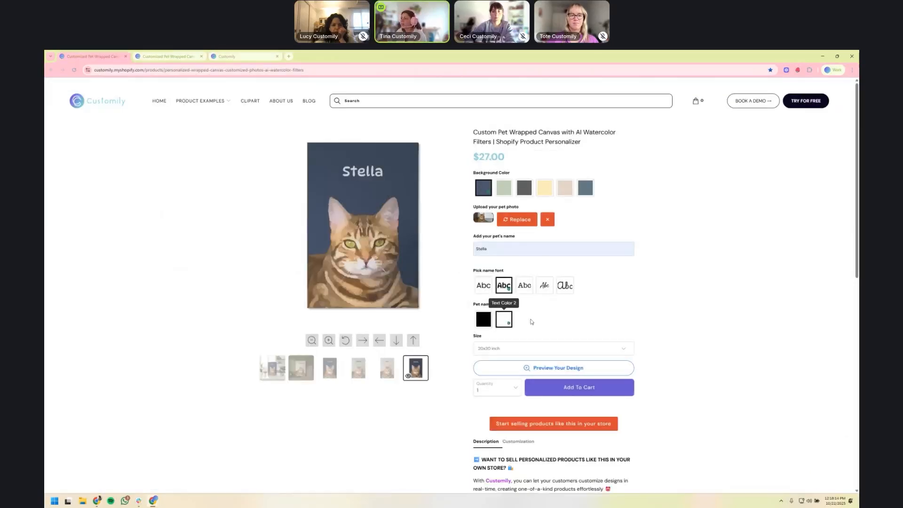
# Back in the design editor, unlock the "Your Pets Name" layer and add white (#FFFFFF) as a second fill color option
pyautogui.click(242, 56)
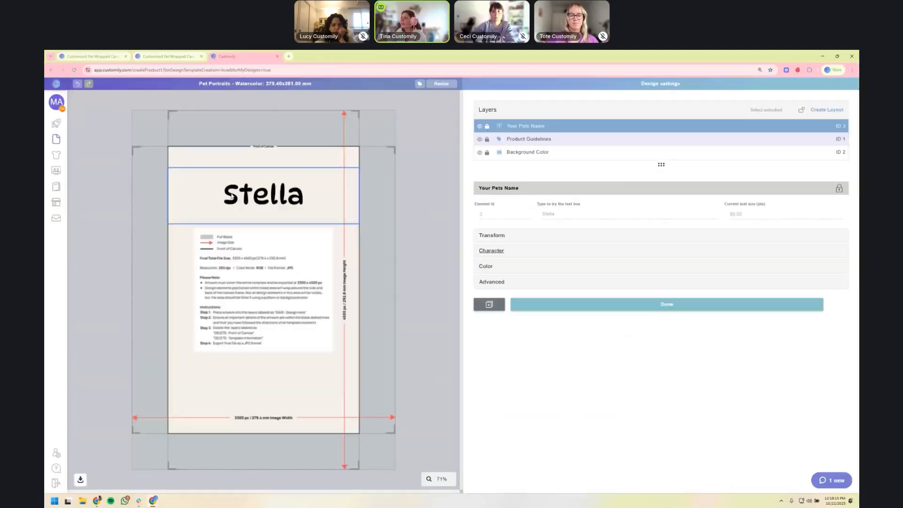
pyautogui.click(492, 268)
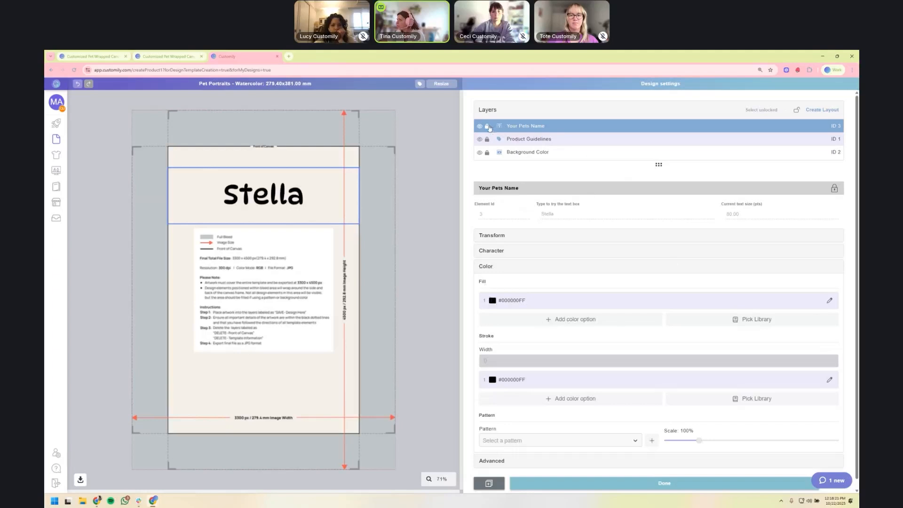
pyautogui.click(500, 130)
pyautogui.click(532, 127)
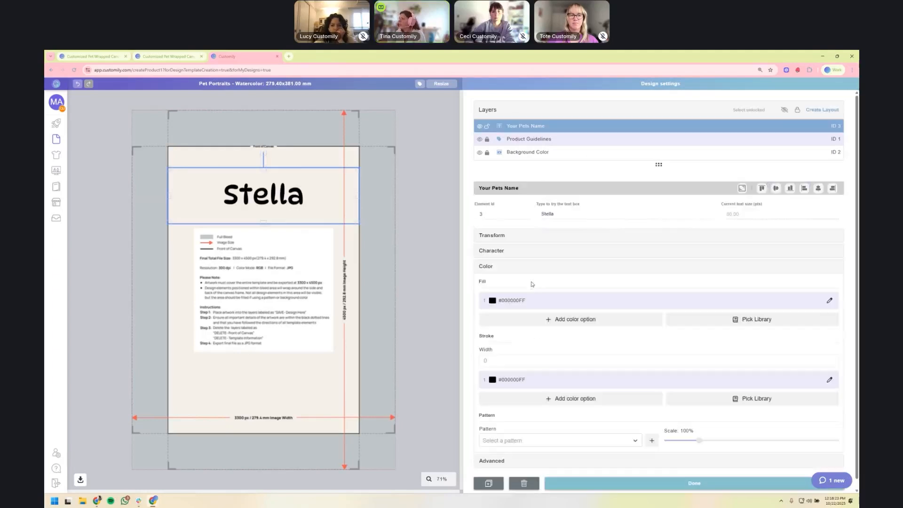
pyautogui.click(528, 320)
pyautogui.moveTo(514, 252); pyautogui.dragTo(476, 196)
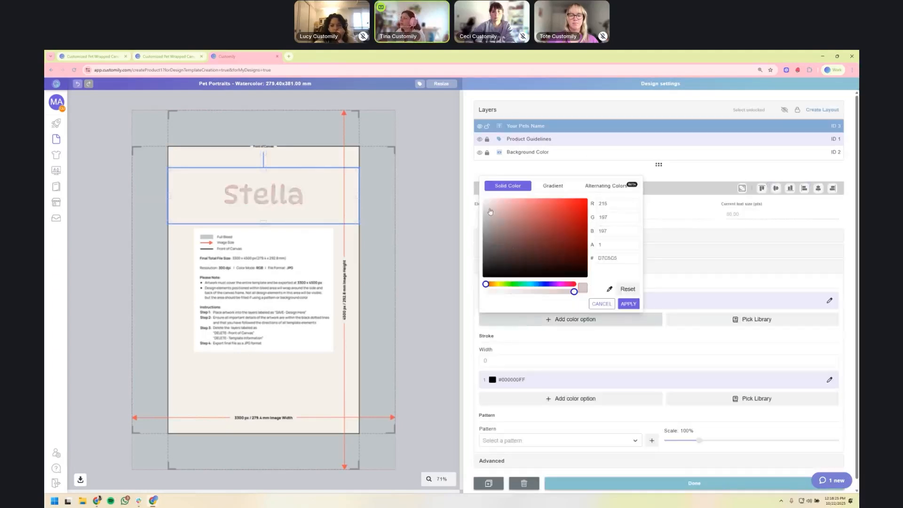
pyautogui.click(628, 304)
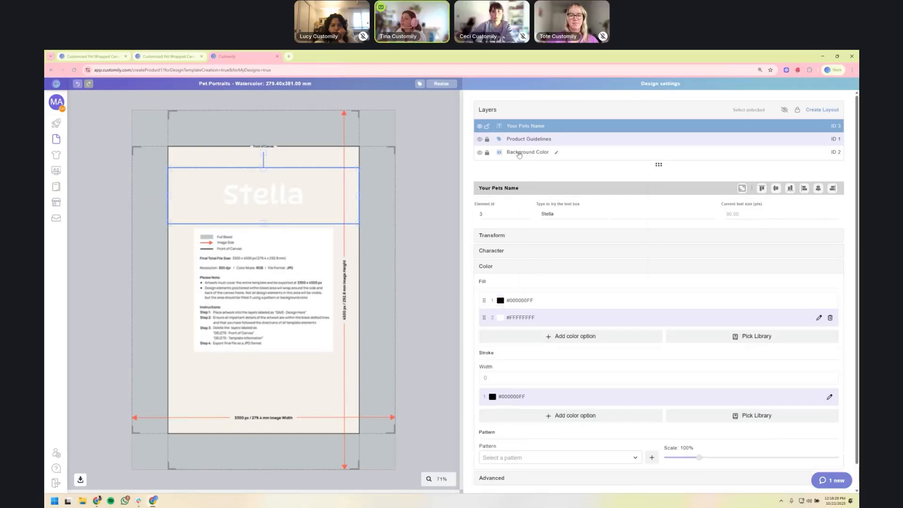
# Preview the sample product on the Astra background with the pet name in black and in white
pyautogui.click(94, 56)
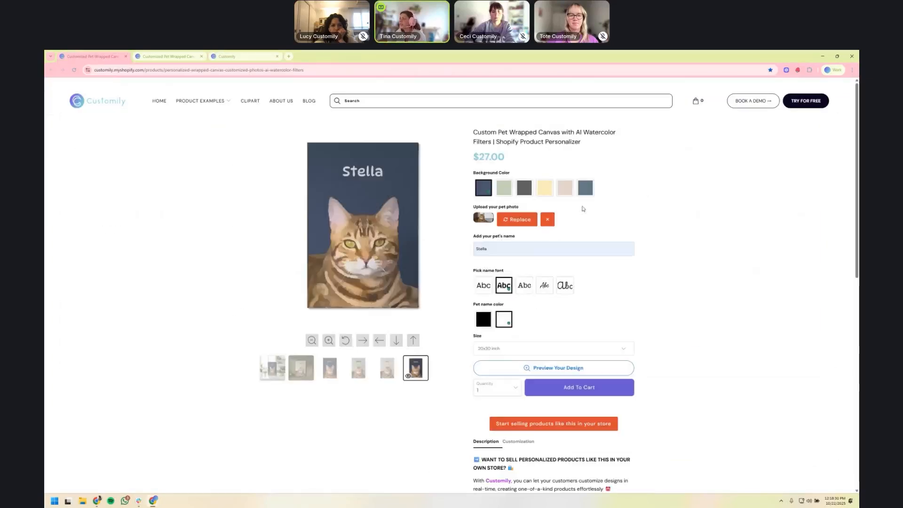
pyautogui.click(544, 195)
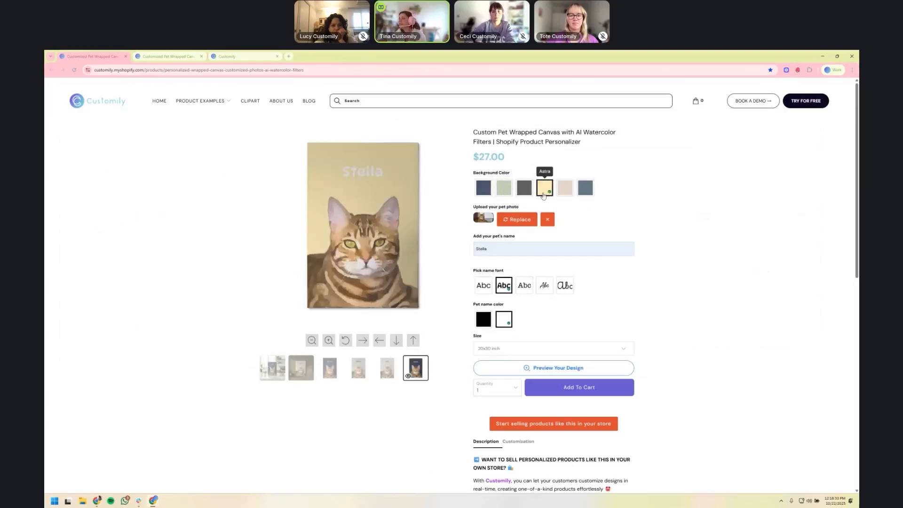
pyautogui.click(482, 320)
pyautogui.click(504, 322)
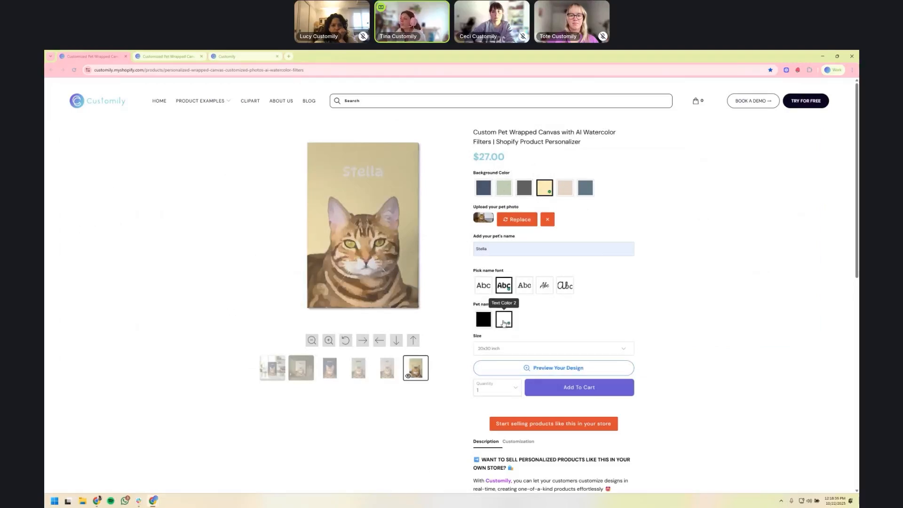
pyautogui.click(483, 320)
pyautogui.click(504, 322)
pyautogui.click(483, 319)
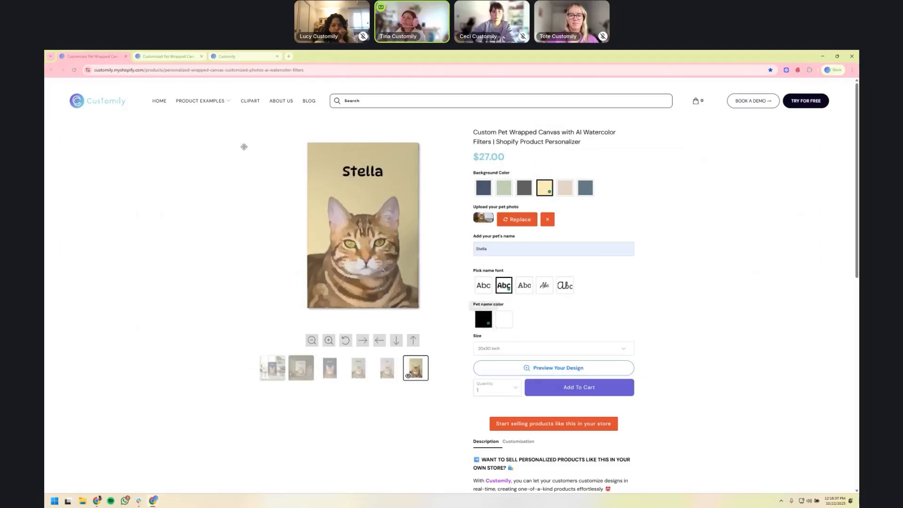
# Return to the design editor, lock the "Your Pets Name" layer again and deselect it
pyautogui.click(227, 55)
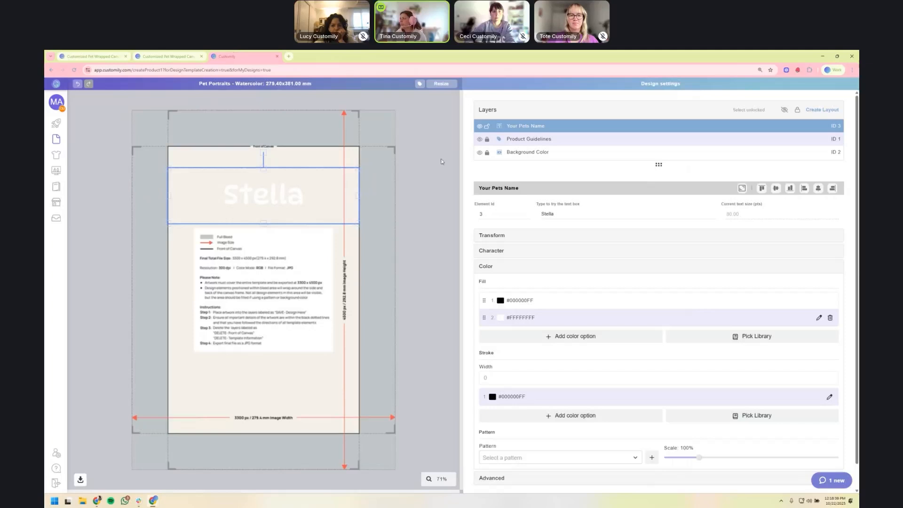
pyautogui.click(437, 143)
pyautogui.click(264, 194)
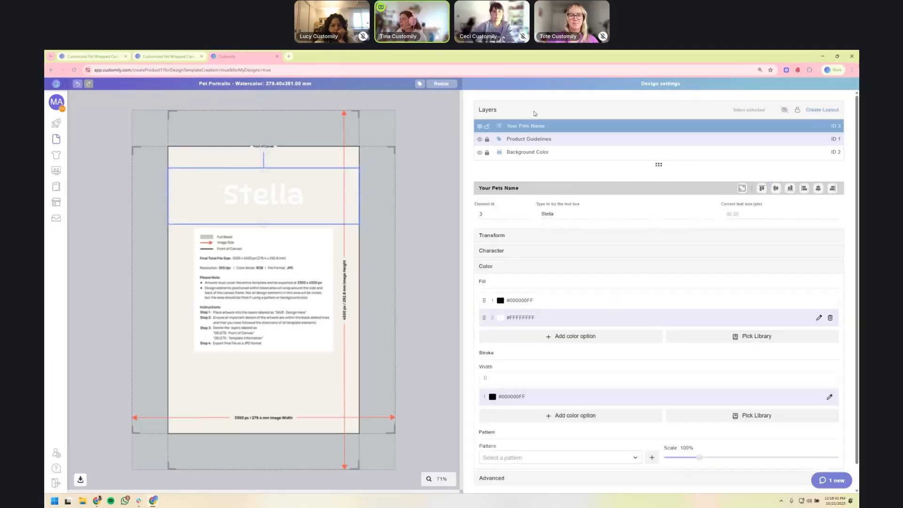
pyautogui.click(442, 193)
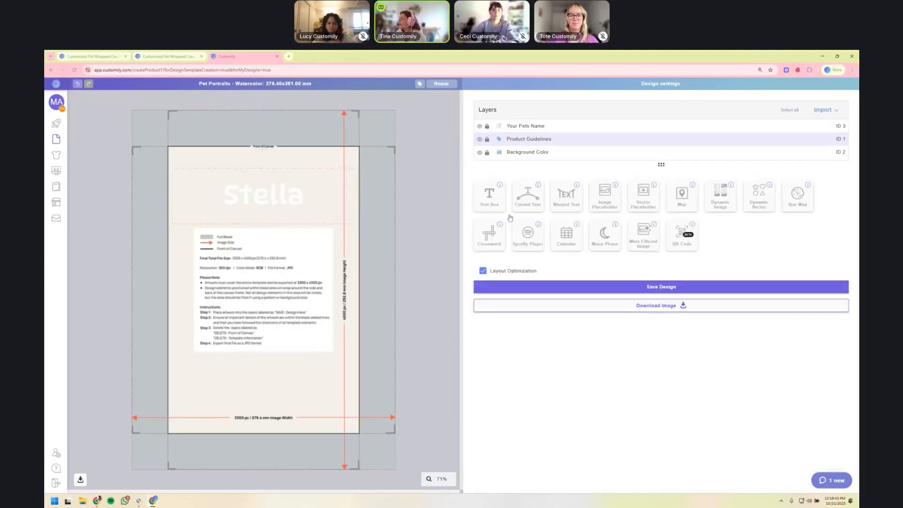
# Add an image placeholder and enlarge it to the full image width, from below the pet name to the canvas front's lower edge
pyautogui.click(614, 198)
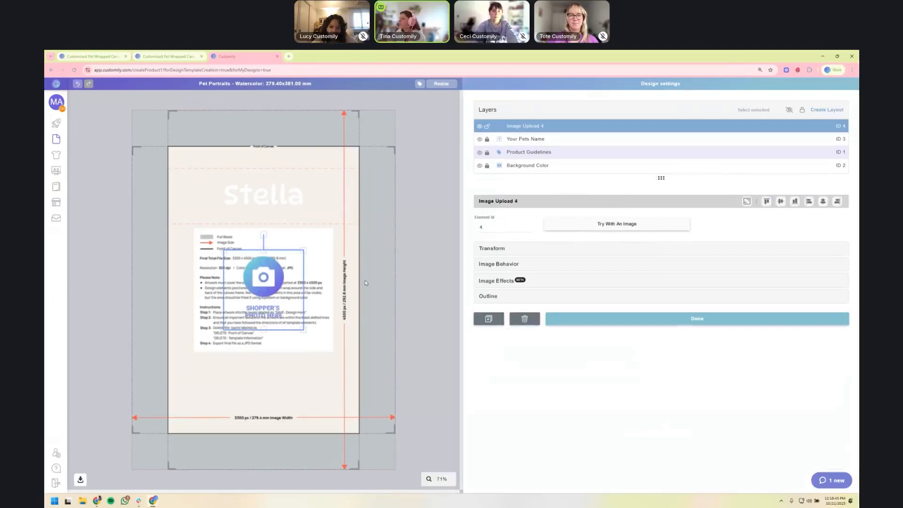
pyautogui.moveTo(264, 287); pyautogui.dragTo(173, 387)
pyautogui.moveTo(212, 352); pyautogui.dragTo(319, 246)
pyautogui.moveTo(317, 341); pyautogui.dragTo(394, 341)
pyautogui.moveTo(261, 248); pyautogui.dragTo(262, 236)
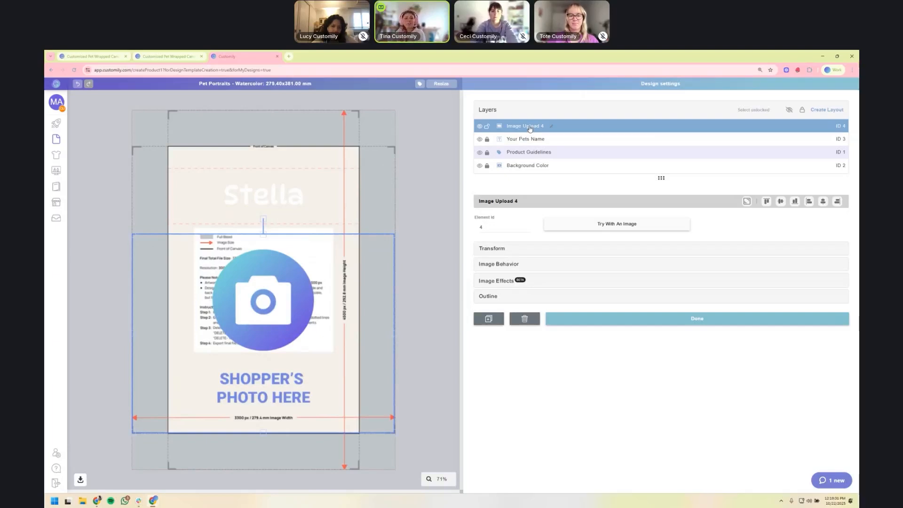
# Check the sample product's pet photo, and examine the Tools, Style Modifiers and Custom Prompts image effects available for the placeholder
pyautogui.click(96, 59)
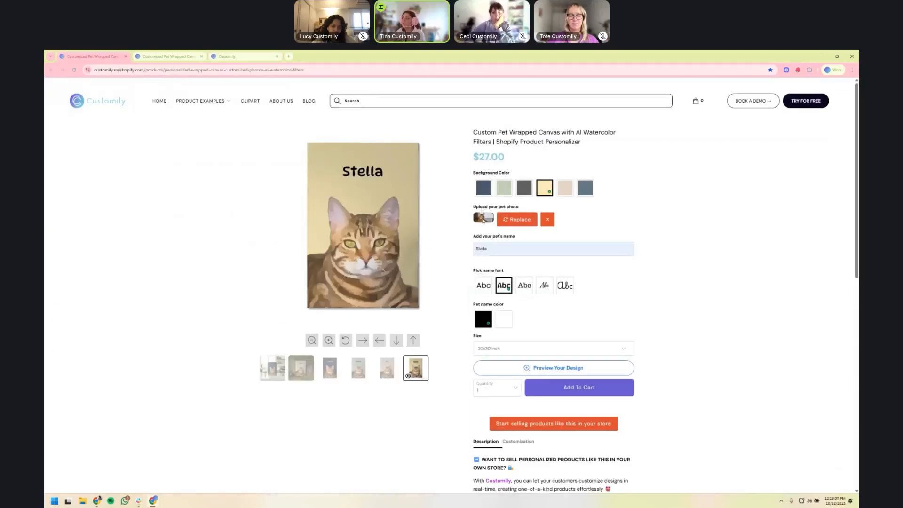
pyautogui.click(245, 56)
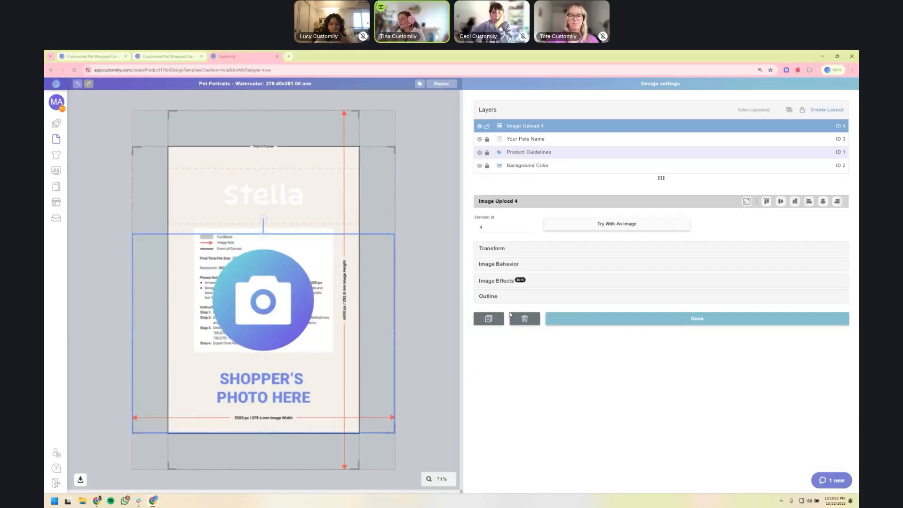
pyautogui.click(506, 282)
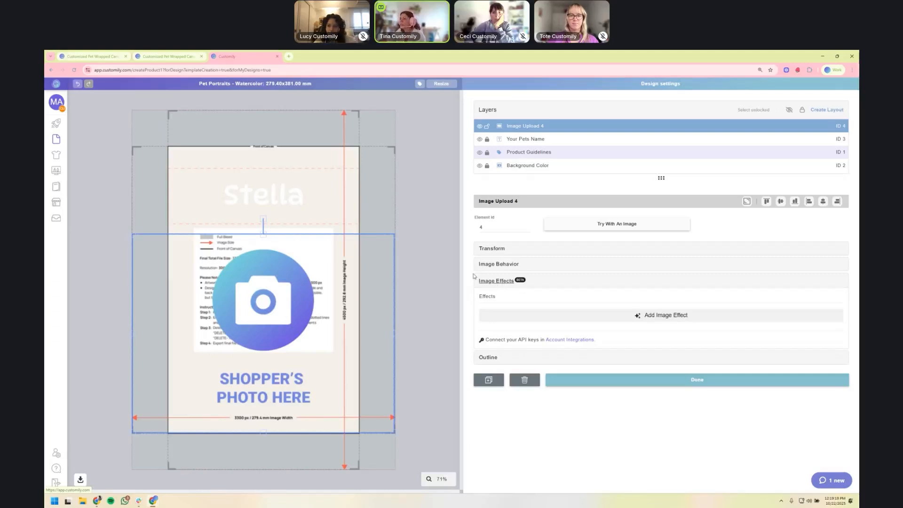
pyautogui.click(657, 316)
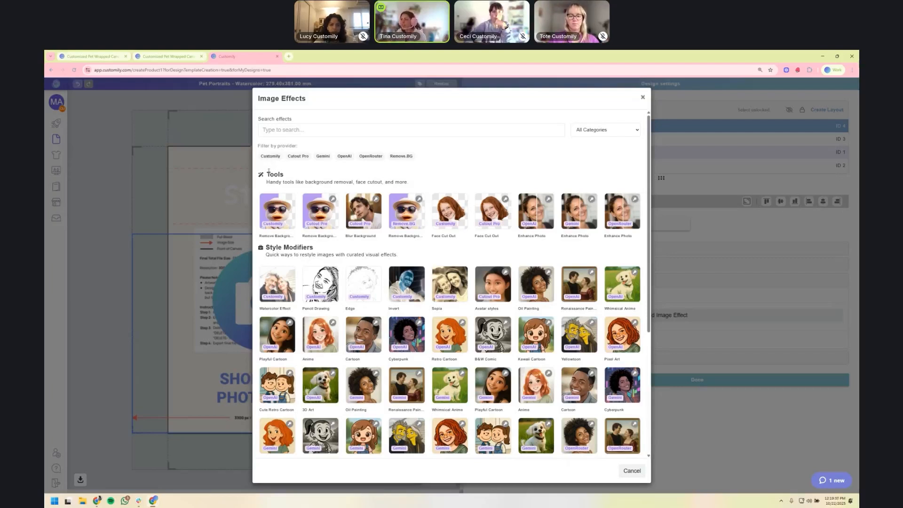
pyautogui.moveTo(266, 174); pyautogui.dragTo(284, 176)
pyautogui.click(286, 188)
pyautogui.moveTo(267, 245); pyautogui.dragTo(314, 250)
pyautogui.click(321, 253)
pyautogui.scroll(-5, 322, 252)
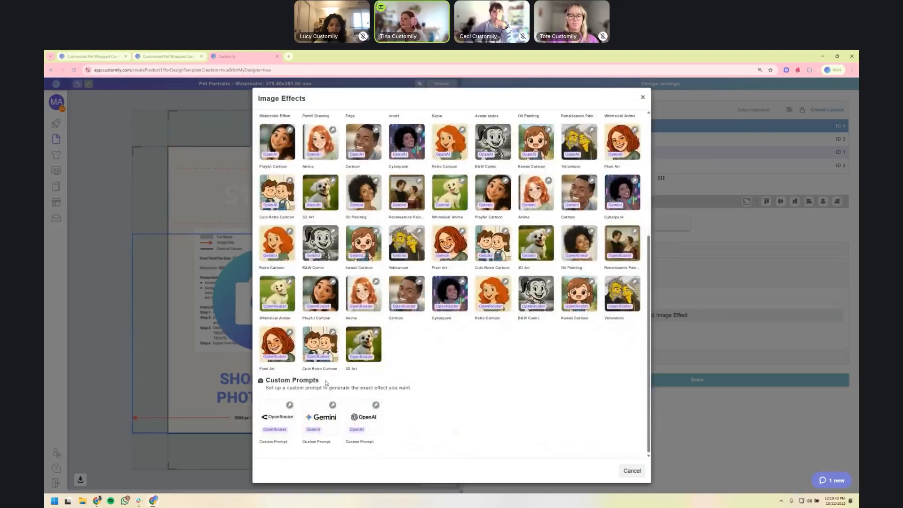
pyautogui.moveTo(326, 383); pyautogui.dragTo(417, 392)
pyautogui.click(416, 392)
pyautogui.scroll(5, 404, 420)
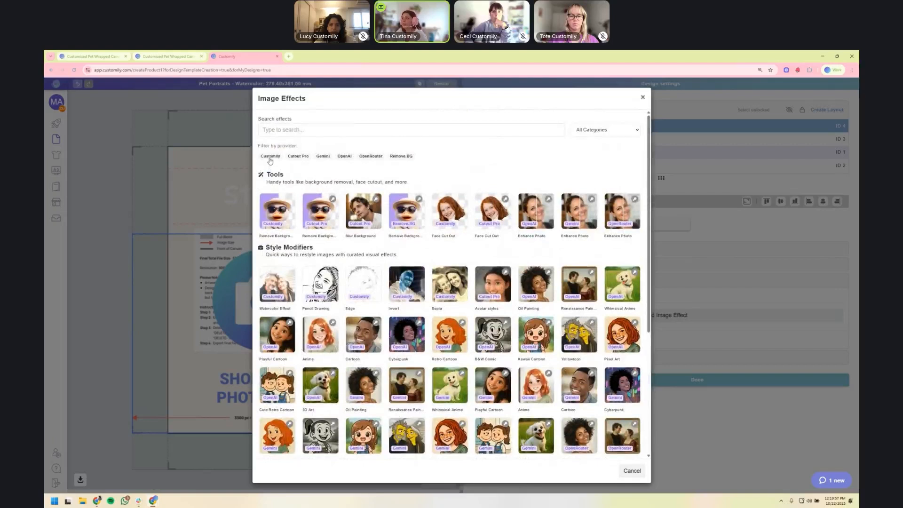
# Add Customily's own Watercolor Effect and Remove Background effects to the image placeholder, in that order
pyautogui.click(271, 157)
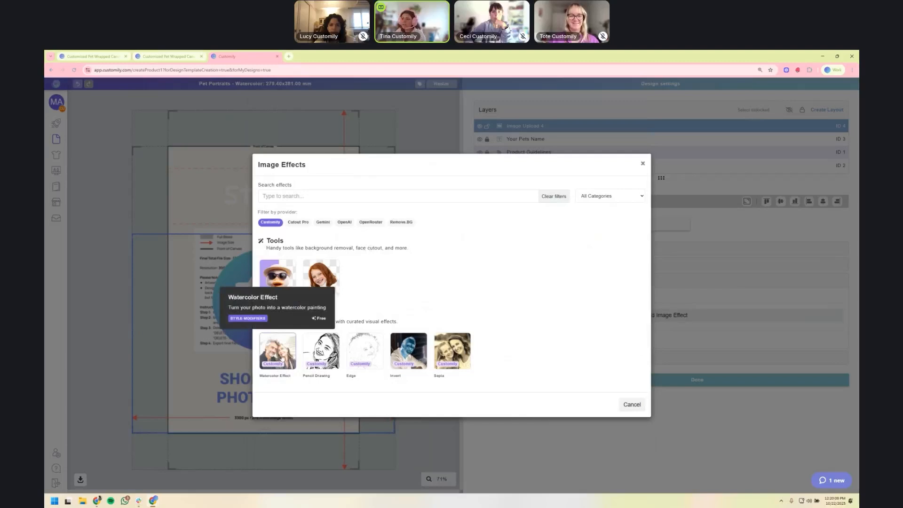
pyautogui.click(288, 358)
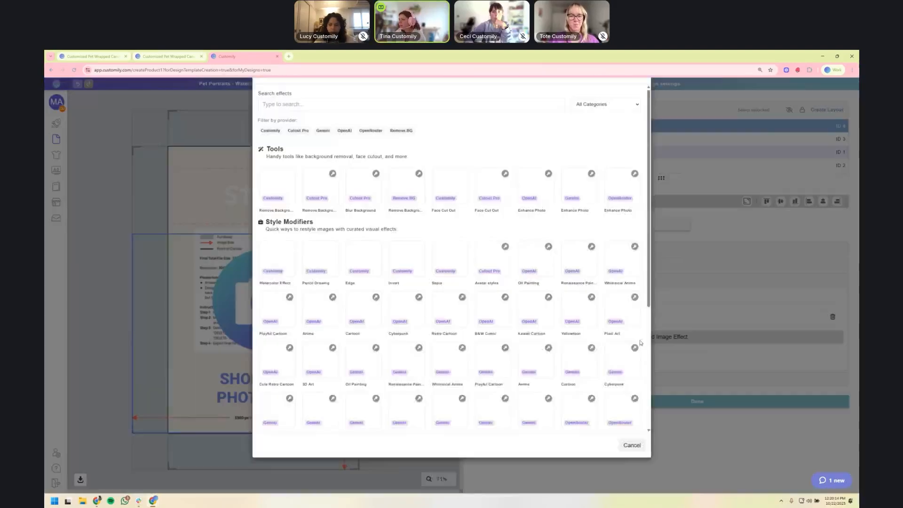
pyautogui.click(649, 345)
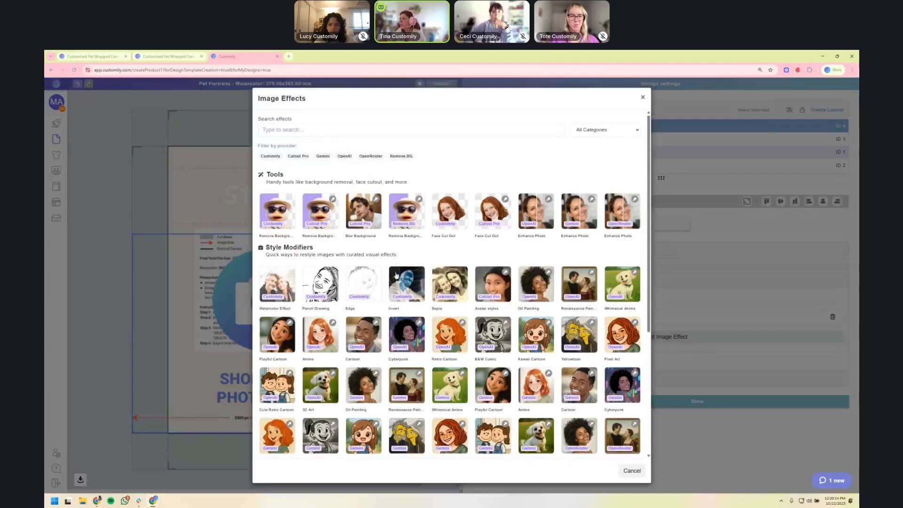
pyautogui.click(271, 156)
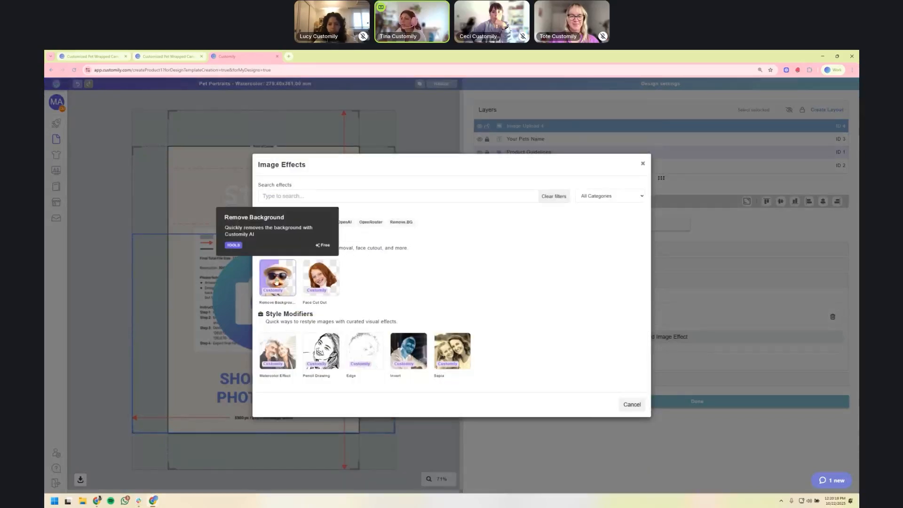
pyautogui.click(277, 282)
# Test the placeholder with the photo of a cat lying down from the "CLASS 7 - 22 OCTOBER" folder, and hide the product guidelines
pyautogui.click(85, 57)
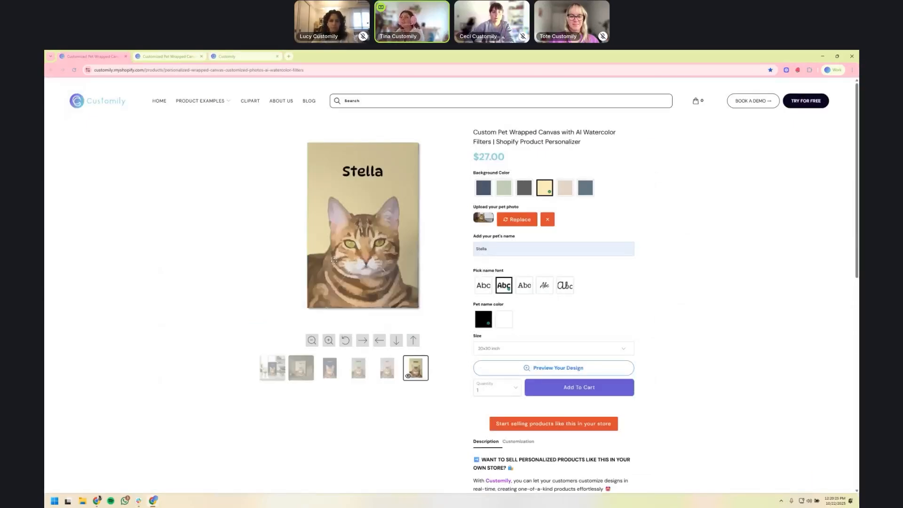
pyautogui.click(253, 53)
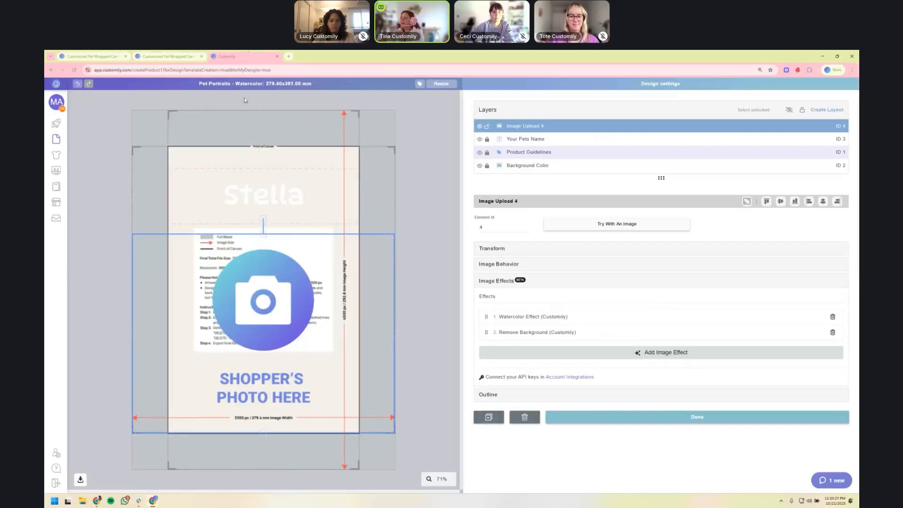
pyautogui.click(621, 224)
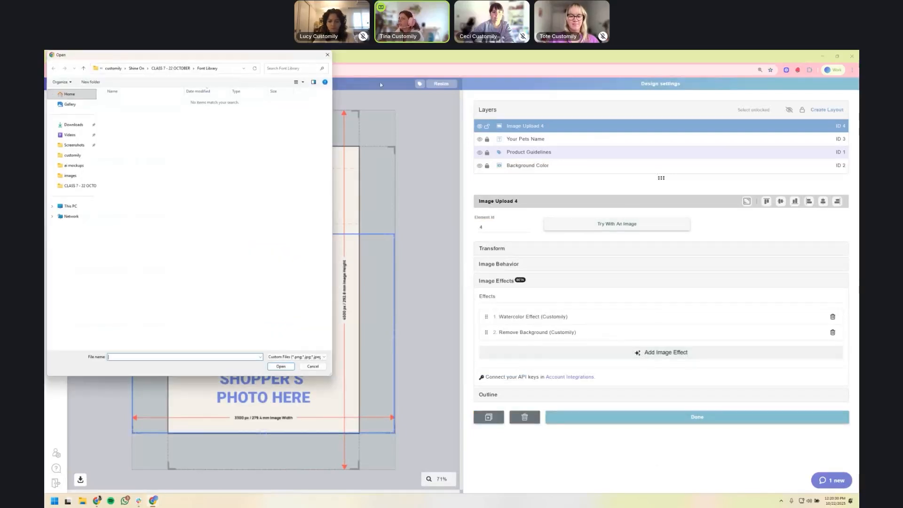
pyautogui.click(171, 69)
pyautogui.click(290, 141)
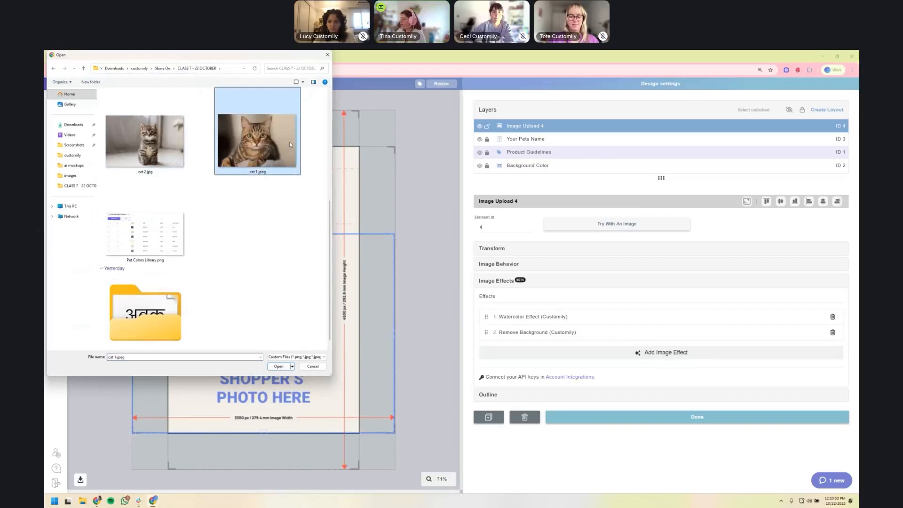
pyautogui.doubleClick(176, 160)
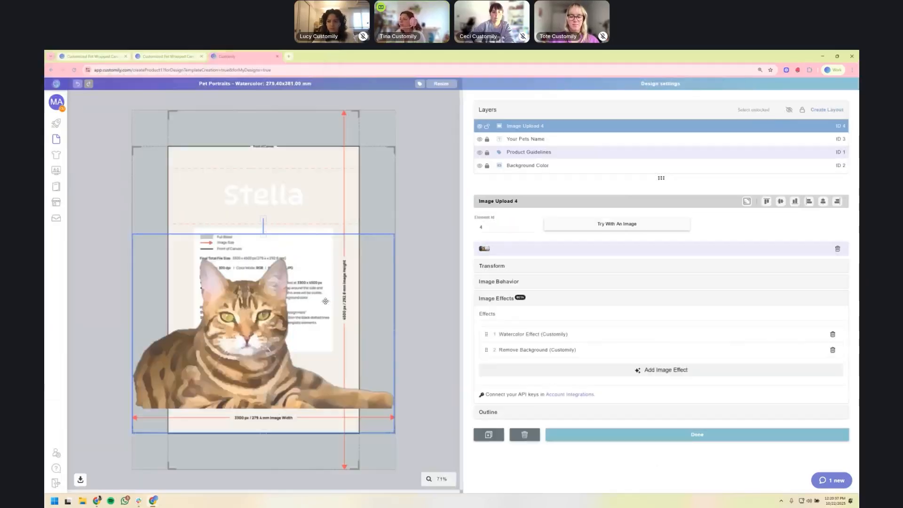
pyautogui.click(480, 152)
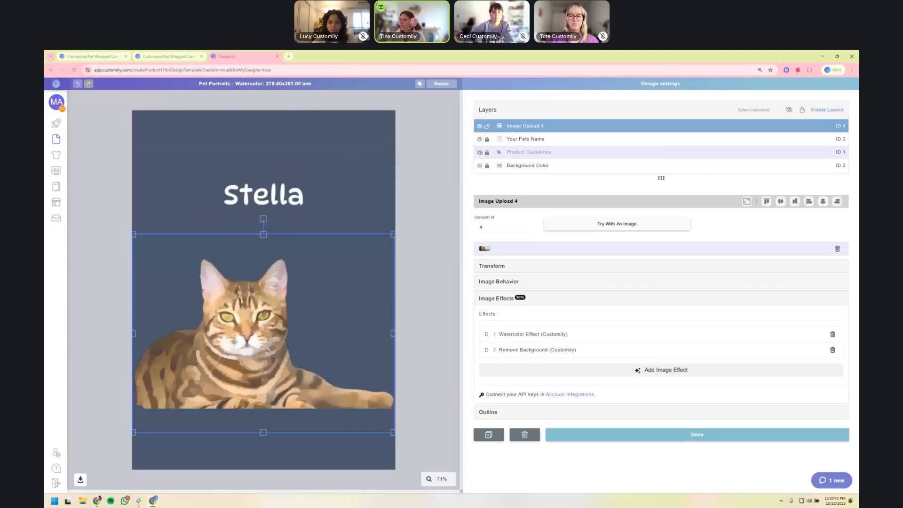
# Rename the image placeholder's layer as "Your Pets Photo"
pyautogui.click(411, 182)
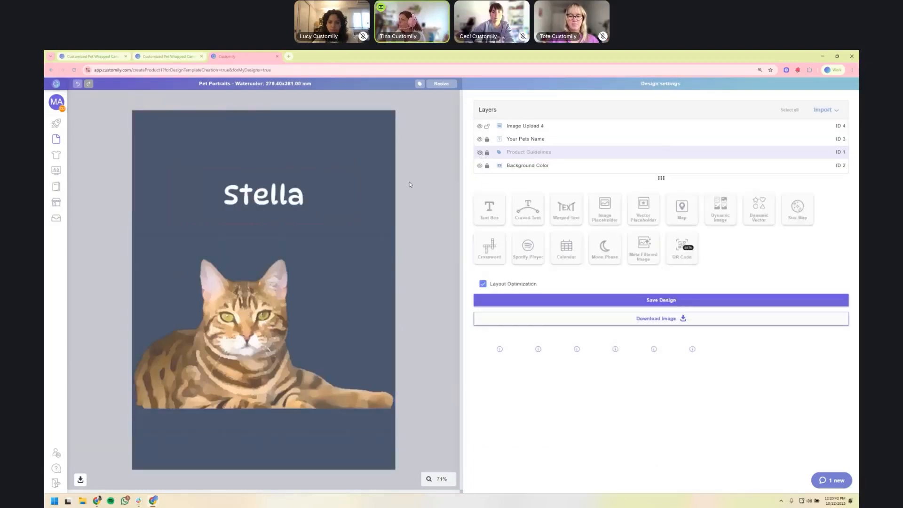
pyautogui.click(527, 127)
pyautogui.click(551, 126)
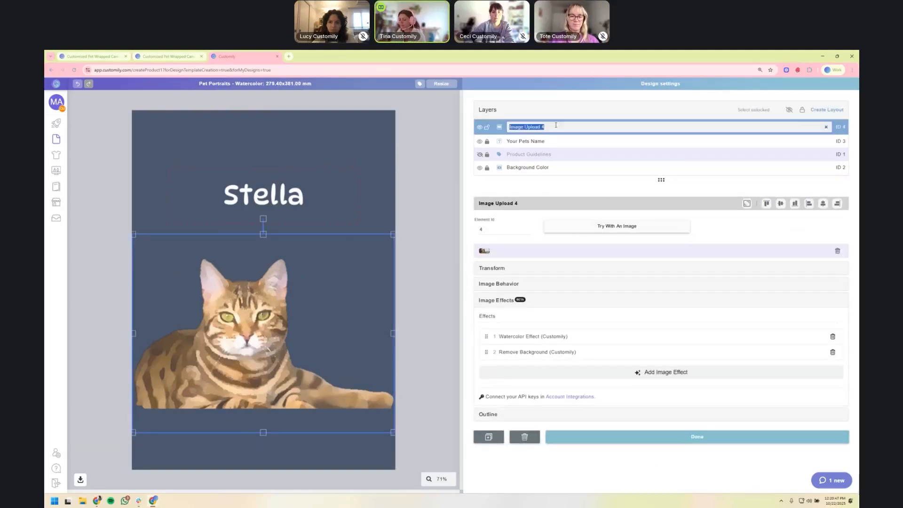
pyautogui.write('Your Pe')
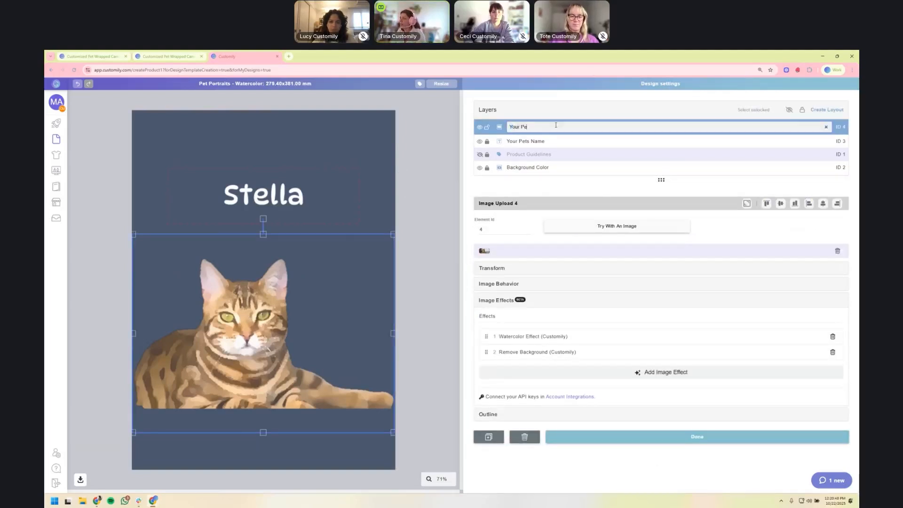
pyautogui.write('ts Photo')
pyautogui.press('Return')
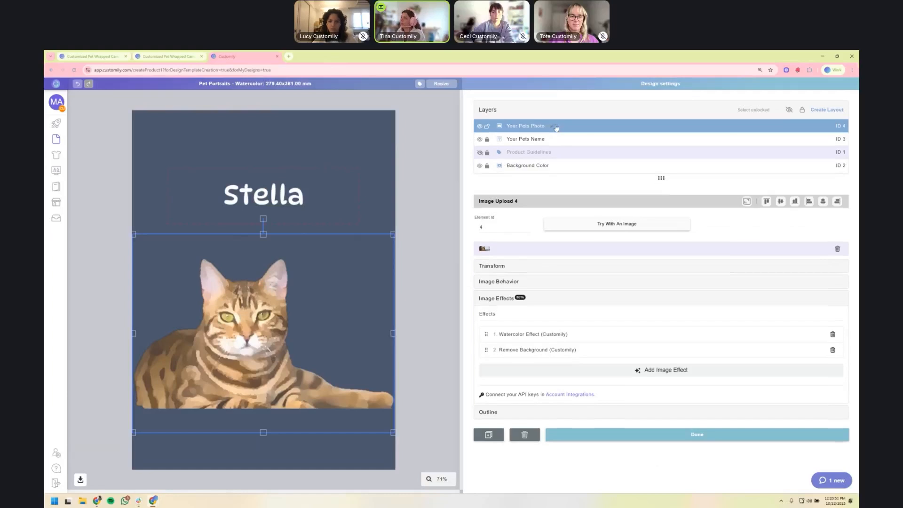
# Lock the pet photo layer and save the design
pyautogui.click(487, 127)
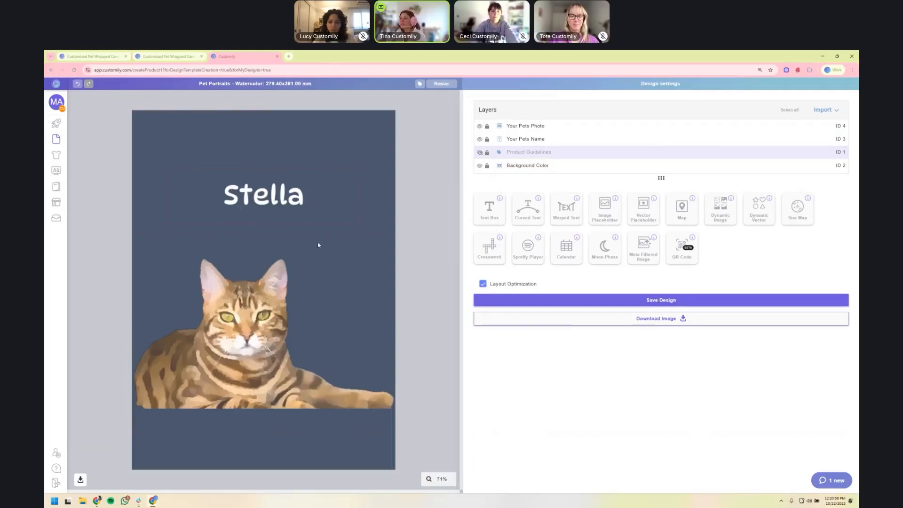
pyautogui.click(674, 301)
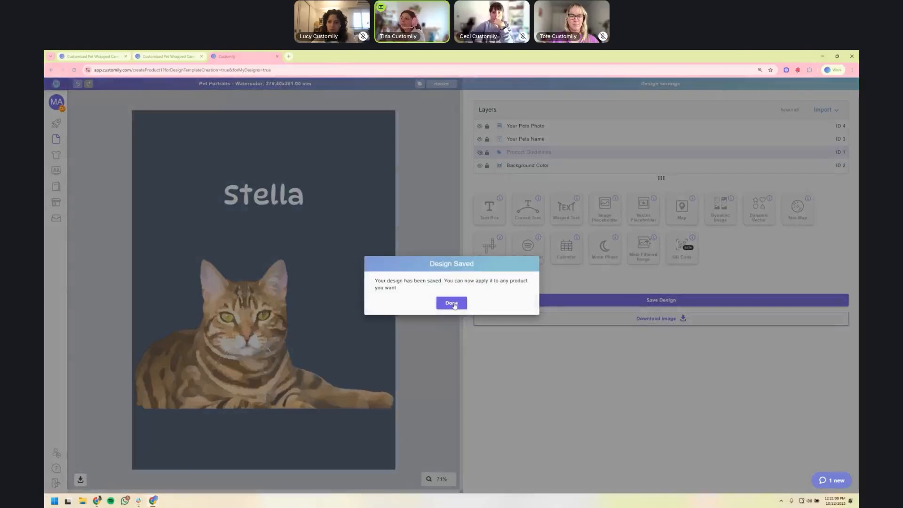
pyautogui.click(452, 304)
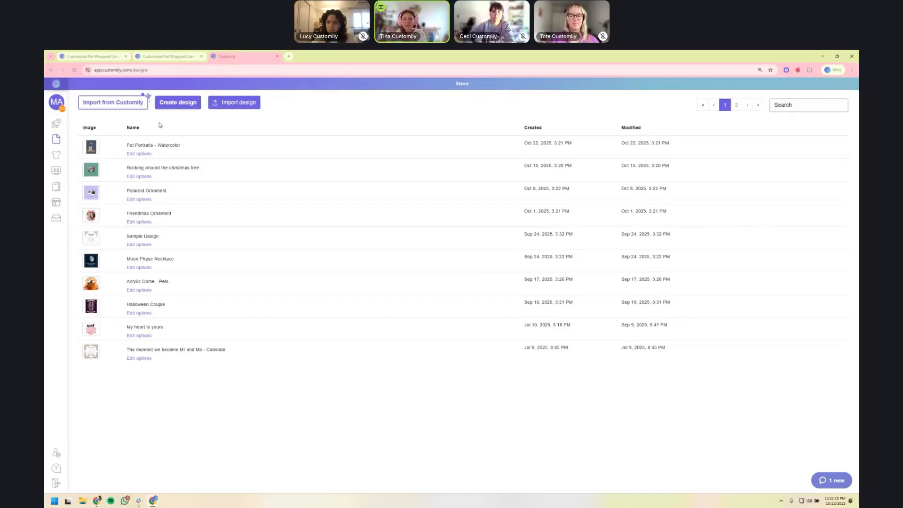
# Start publishing a new product based on Shine On's Gallery Wrapped Canvas Multiple Variant Portrait 2.0, with only the 20x30 inch variant
pyautogui.click(57, 128)
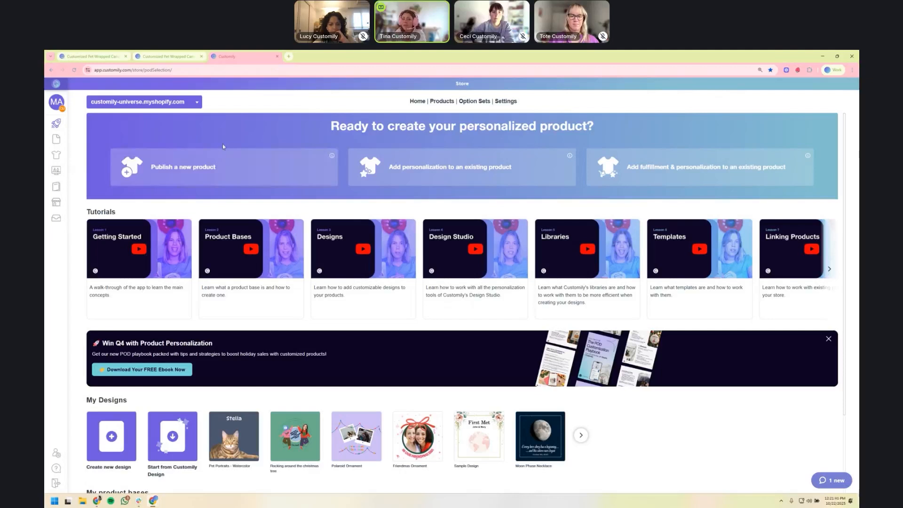
pyautogui.click(215, 176)
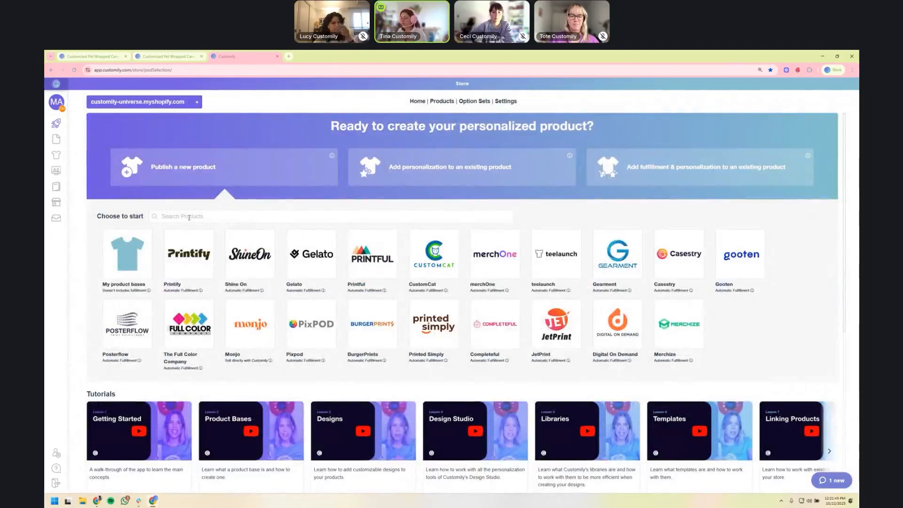
pyautogui.click(189, 216)
pyautogui.write('gallery wra')
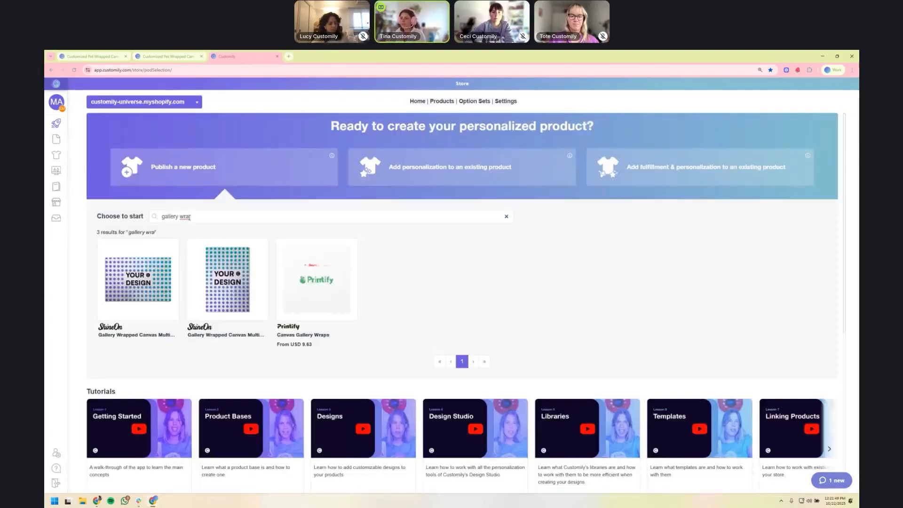
pyautogui.click(228, 300)
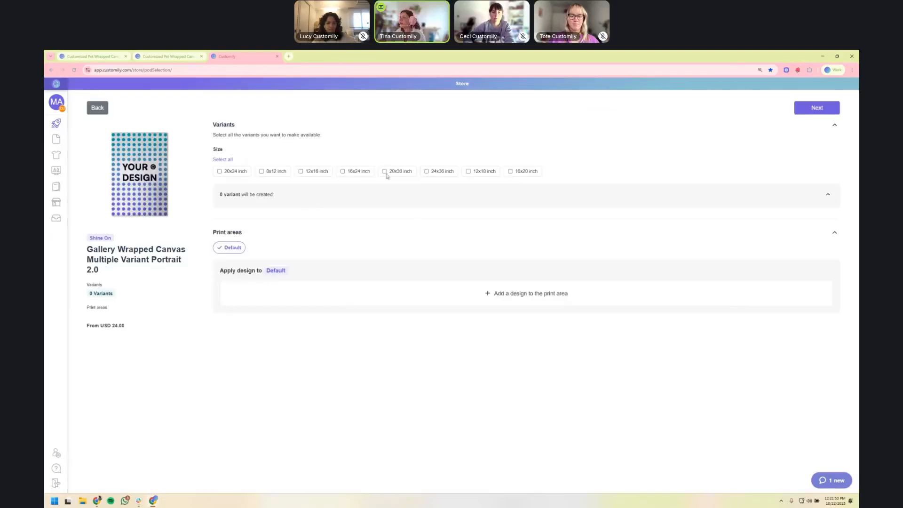
pyautogui.click(385, 171)
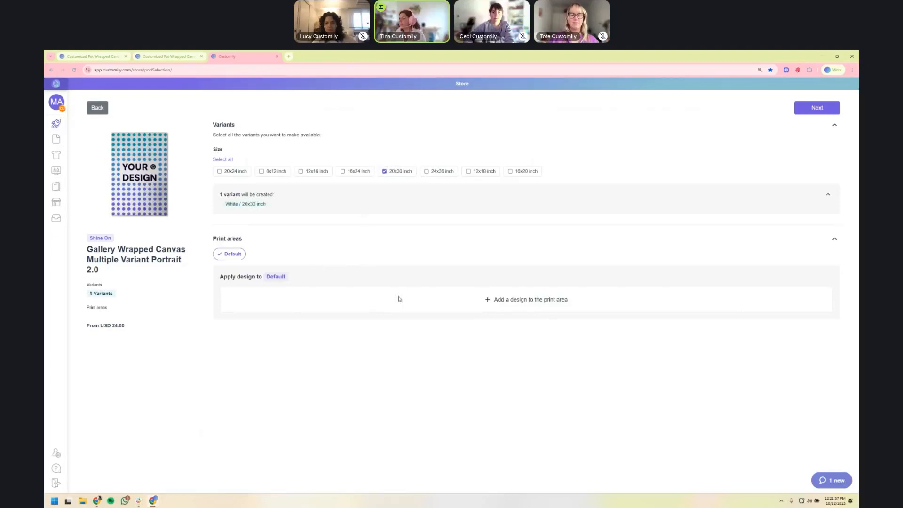
# Apply the Pet Portraits - Watercolor design to the canvas's Default print area and check how it fits on the preview
pyautogui.click(505, 308)
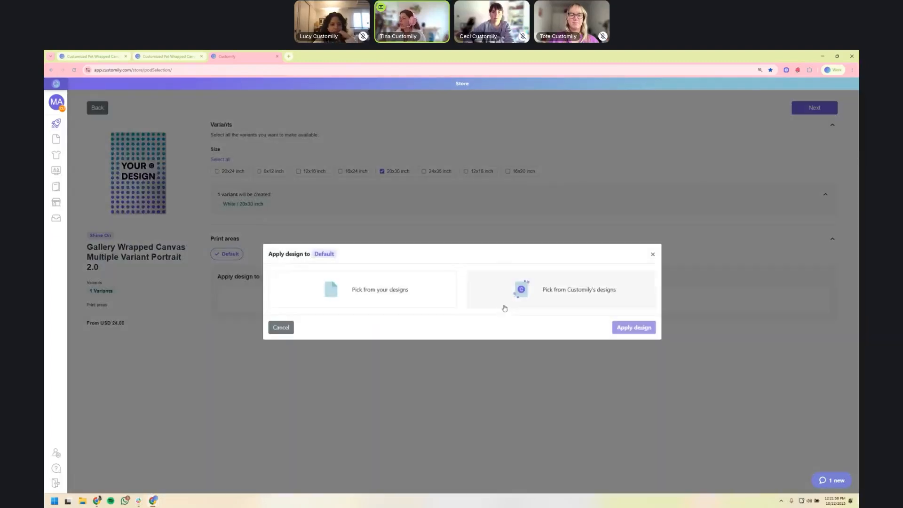
pyautogui.click(406, 299)
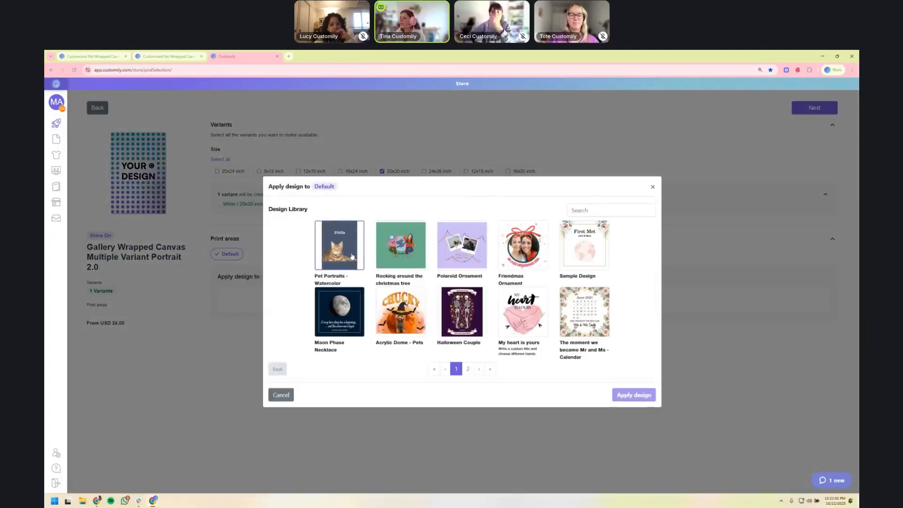
pyautogui.click(342, 255)
pyautogui.click(635, 394)
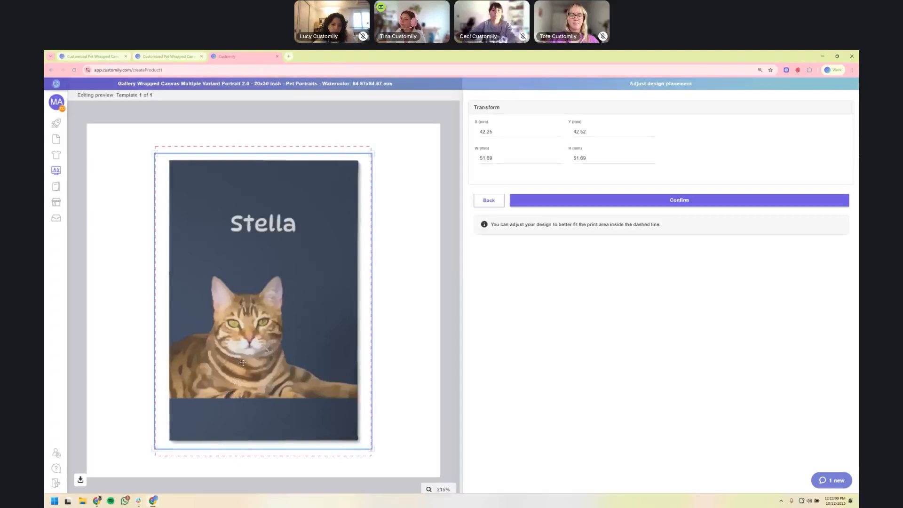
# Leave the design placement without confirming it and reopen the Pet Portraits - Watercolor design for editing
pyautogui.moveTo(57, 141)
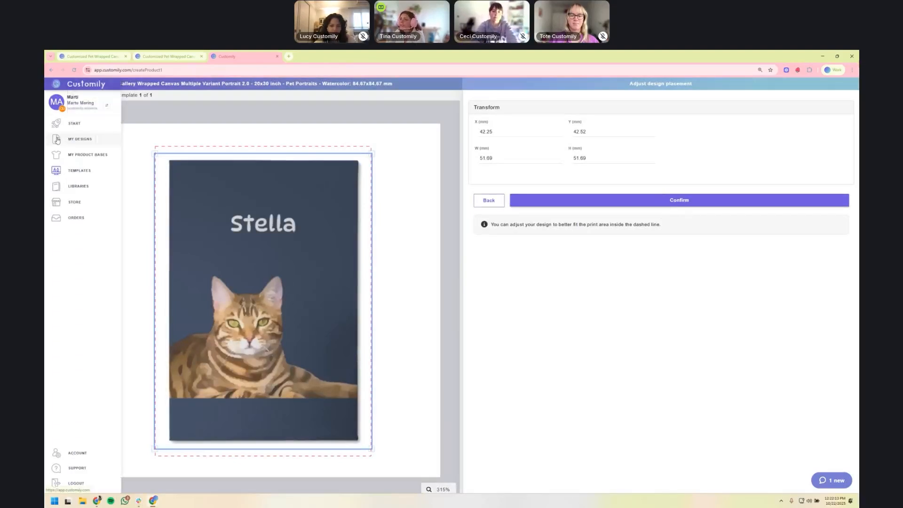
pyautogui.click(56, 139)
pyautogui.press('Return')
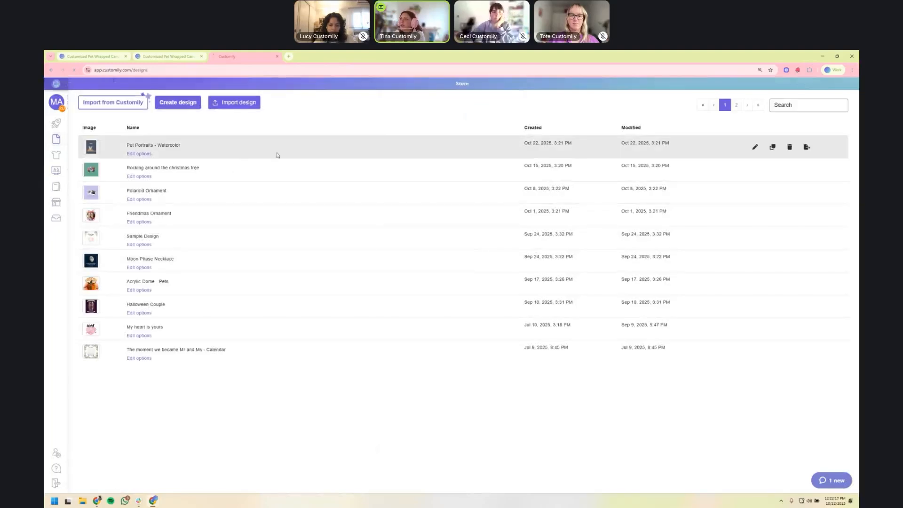
pyautogui.click(271, 151)
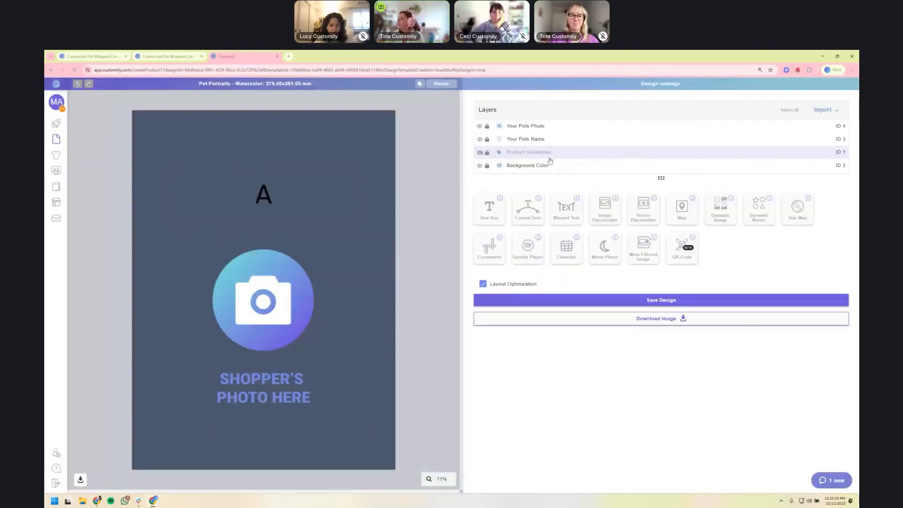
# Unlock the pet photo layer and extend its placeholder down to the lower edge of the background
pyautogui.click(581, 126)
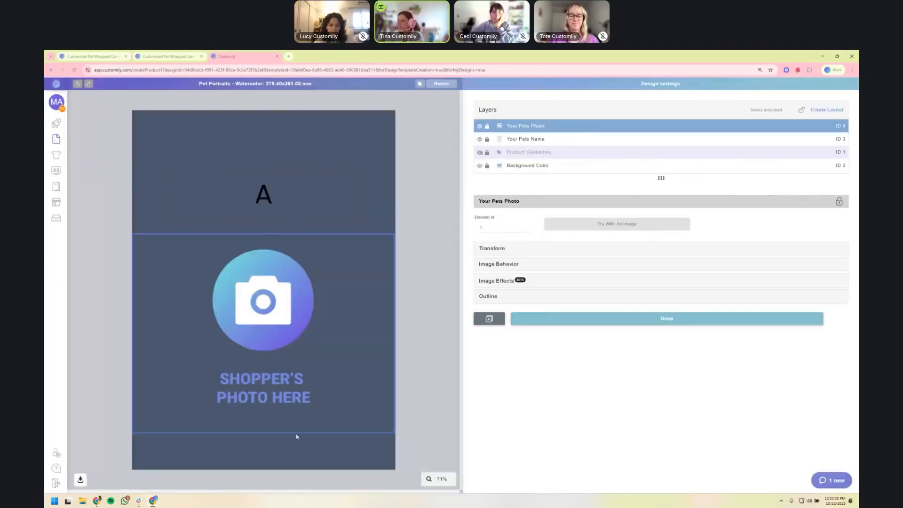
pyautogui.click(487, 126)
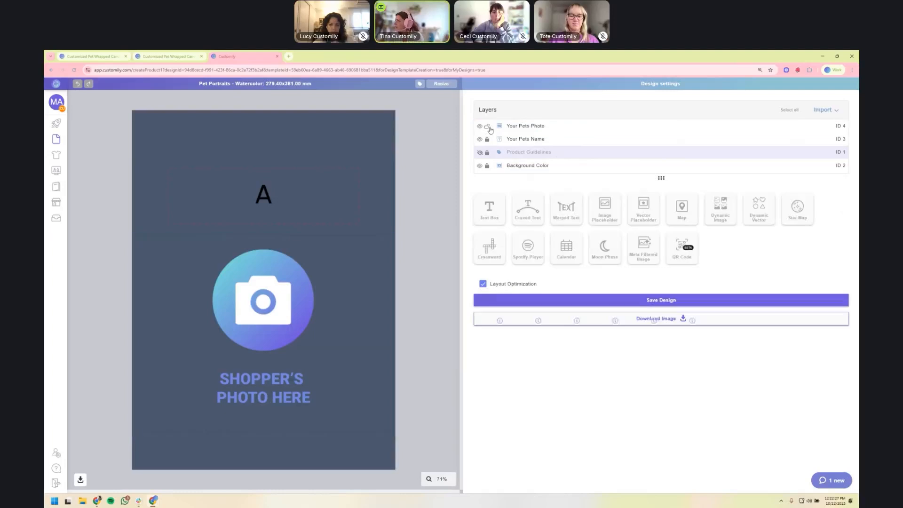
pyautogui.moveTo(264, 433); pyautogui.dragTo(264, 469)
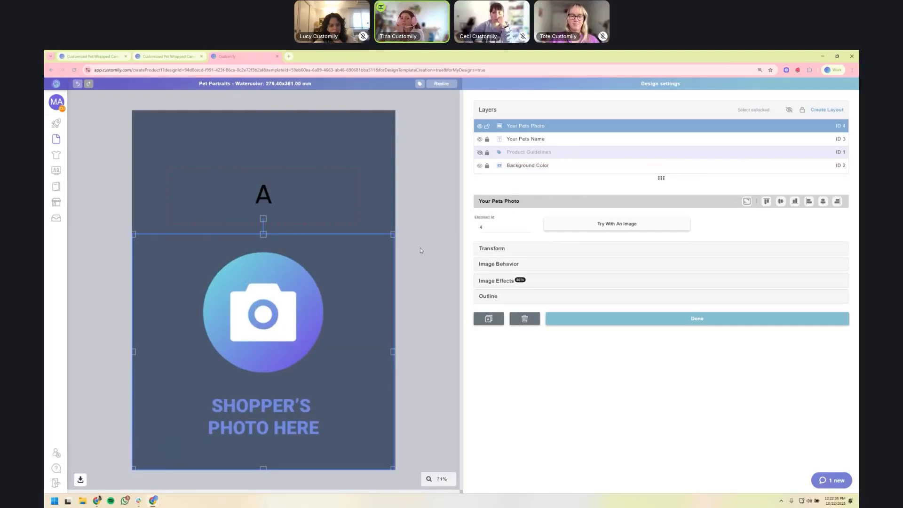
pyautogui.click(704, 319)
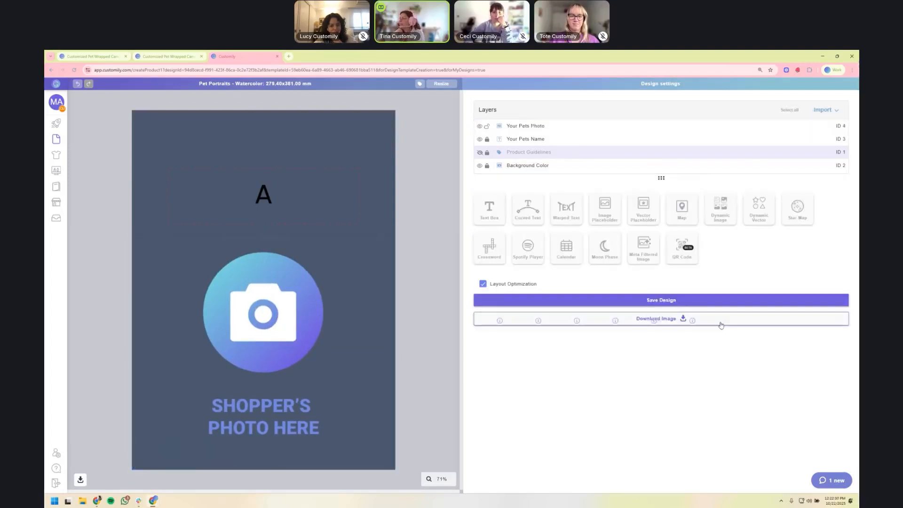
# Save the modified design without updating its options
pyautogui.click(713, 305)
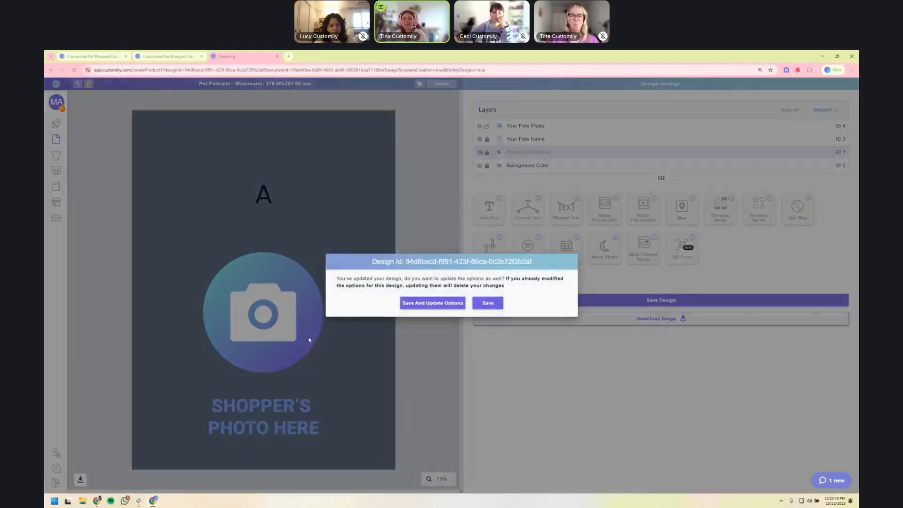
pyautogui.click(488, 303)
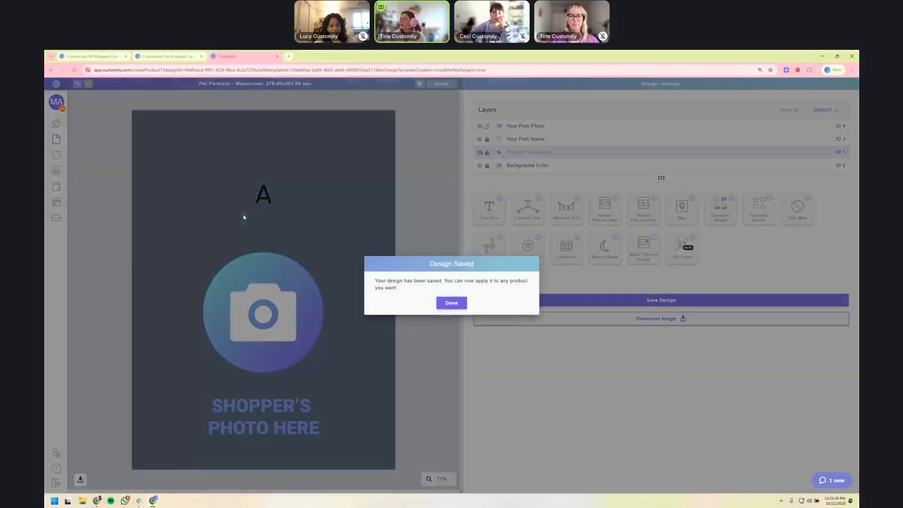
pyautogui.click(452, 303)
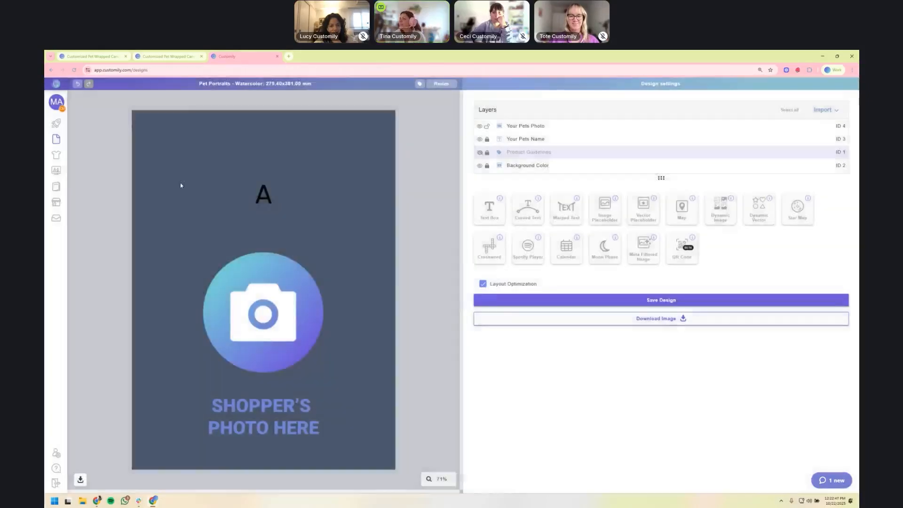
# Set up a new product for publishing from Shine On's portrait gallery wrapped canvas, selecting only the 20x30 inch size
pyautogui.click(58, 124)
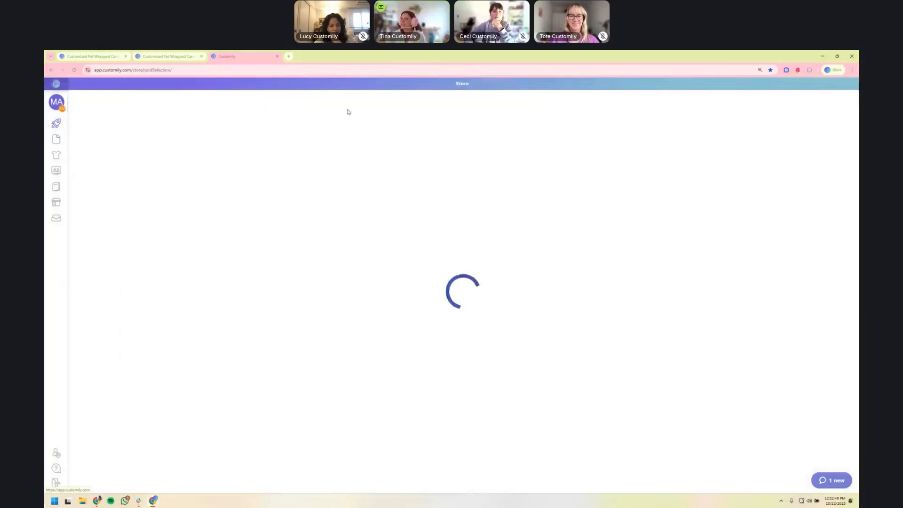
pyautogui.click(228, 172)
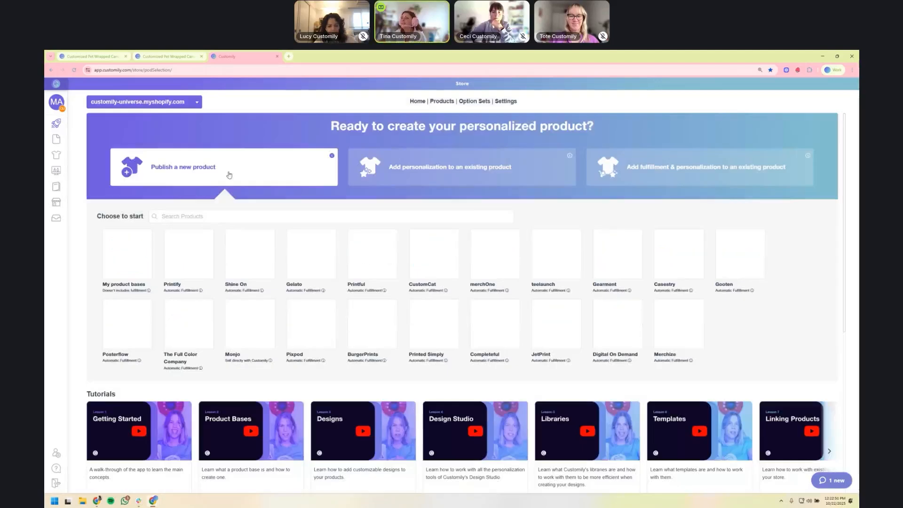
pyautogui.click(221, 216)
pyautogui.write('gallery')
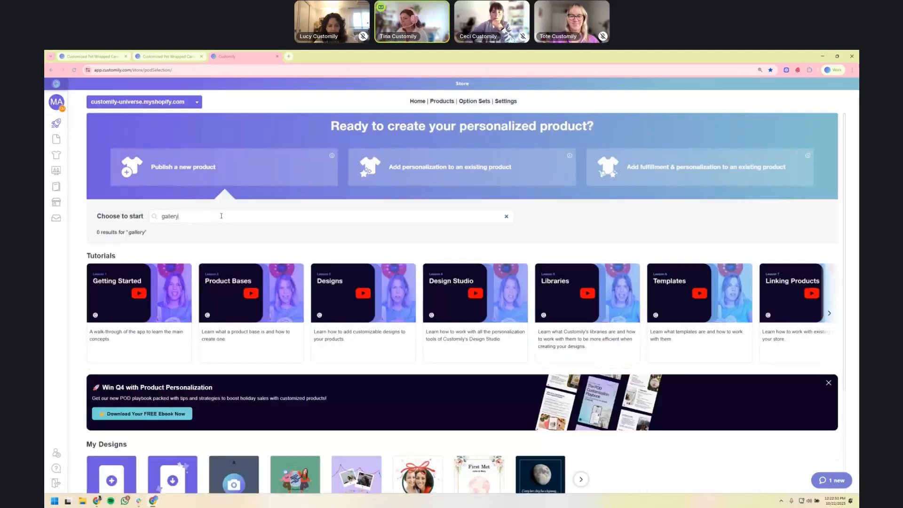
pyautogui.write(' wrapped')
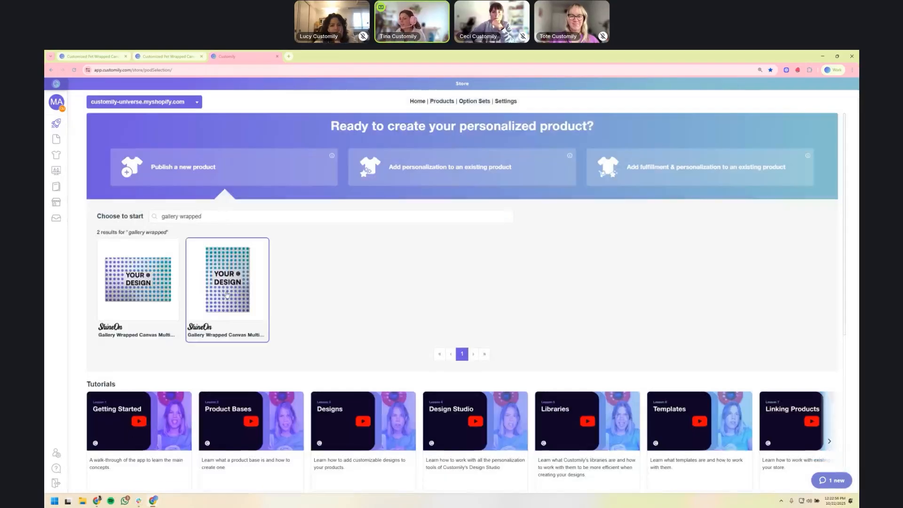
pyautogui.click(226, 295)
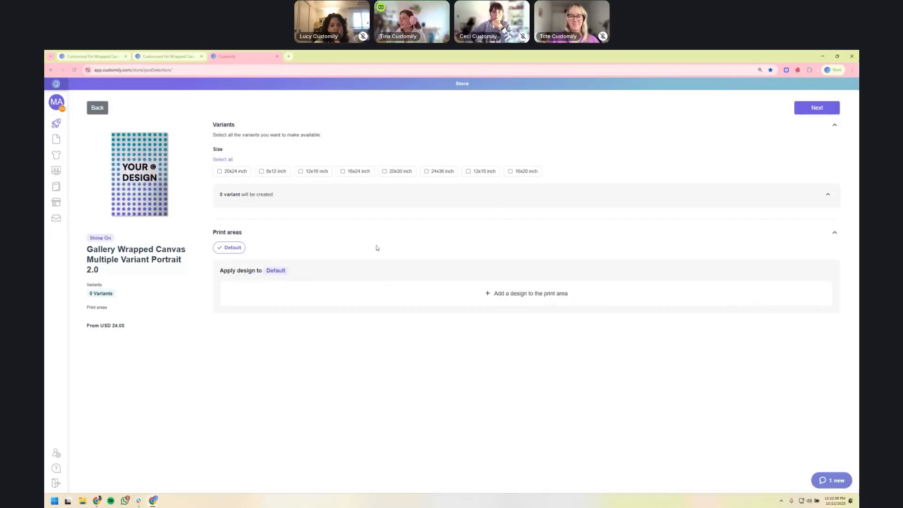
pyautogui.click(384, 171)
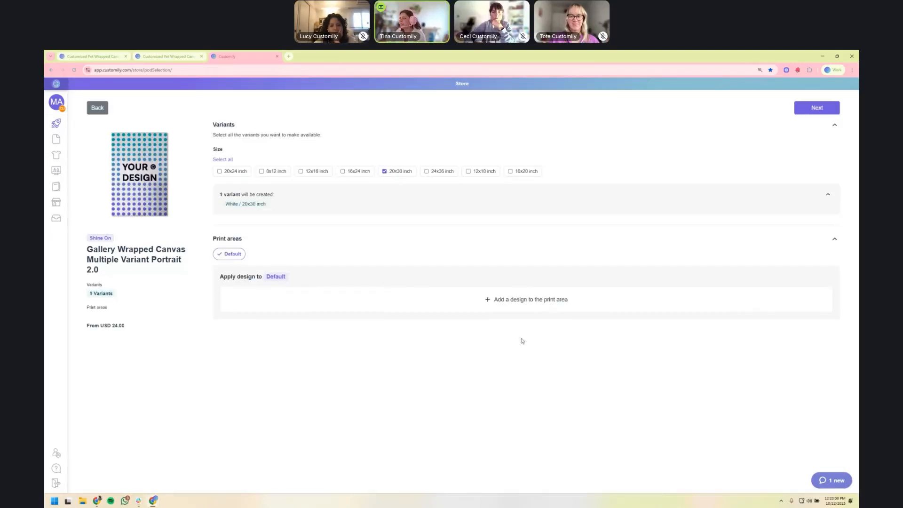
# Apply the updated Pet Portraits - Watercolor design to the Default print area and confirm its placement as it is
pyautogui.click(521, 311)
pyautogui.click(371, 295)
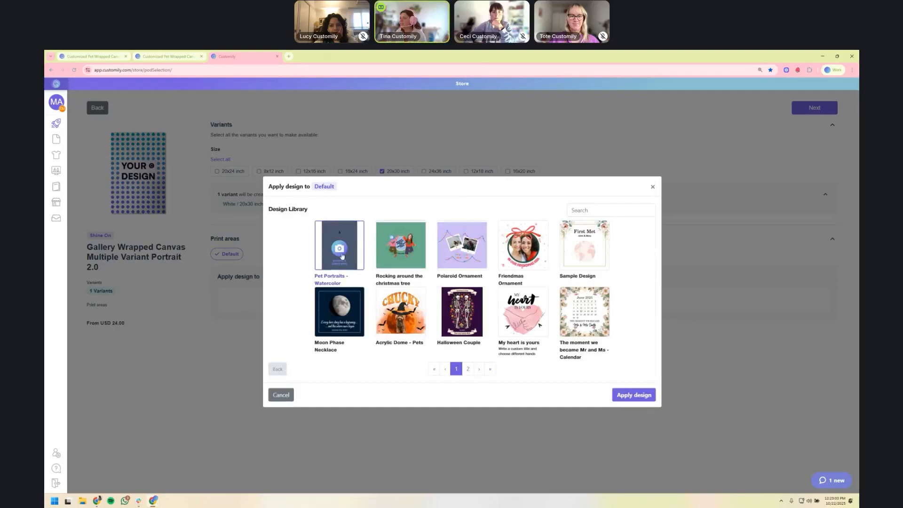
pyautogui.click(631, 396)
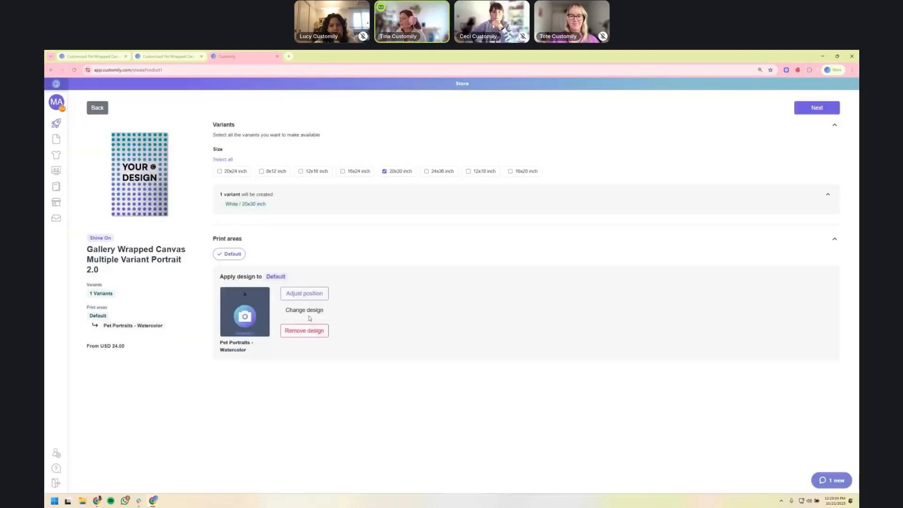
pyautogui.click(300, 293)
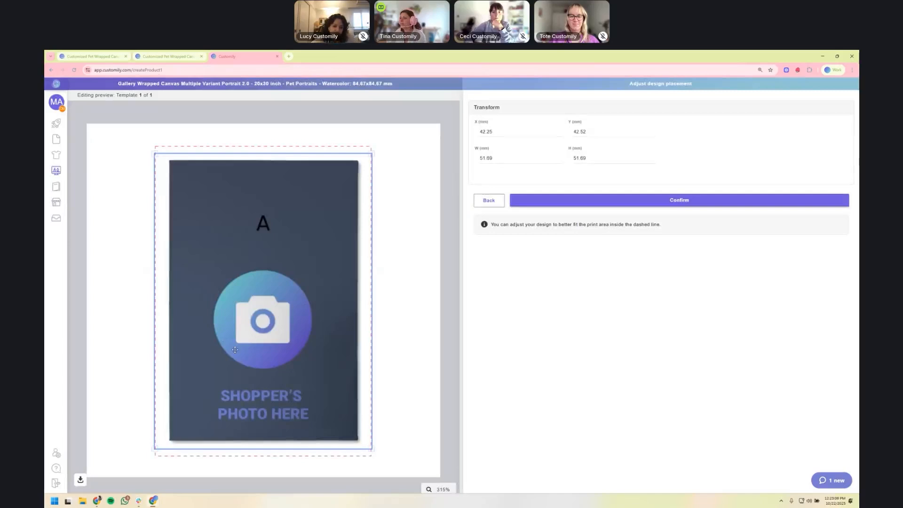
pyautogui.click(647, 200)
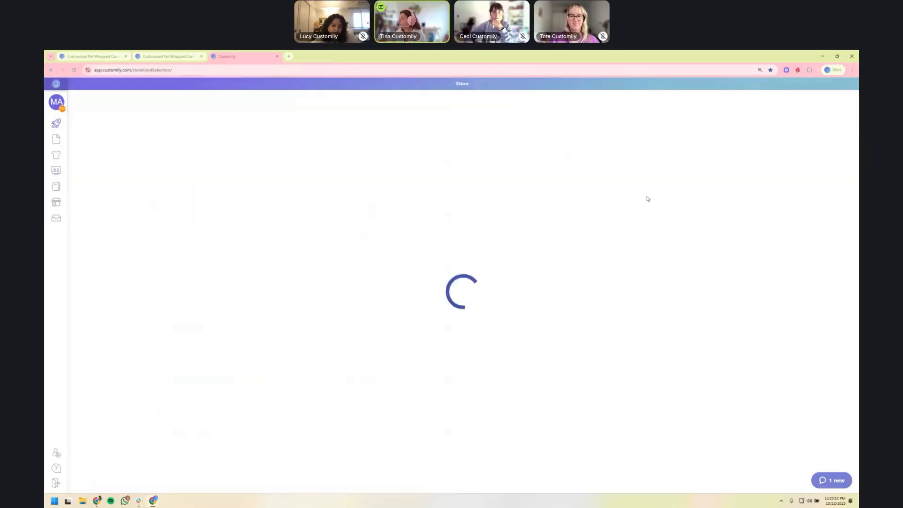
# Continue to product creation and create the canvas product in the customily-universe.myshopify.com store
pyautogui.click(814, 108)
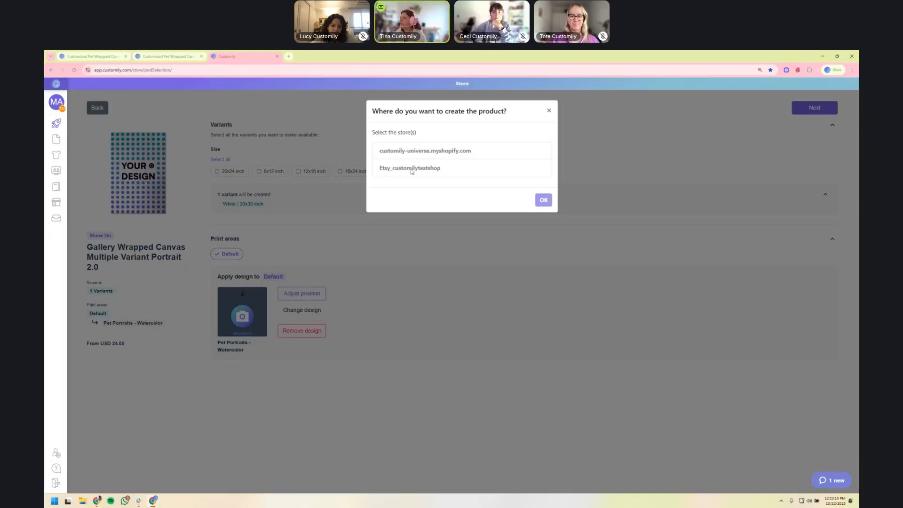
pyautogui.click(466, 153)
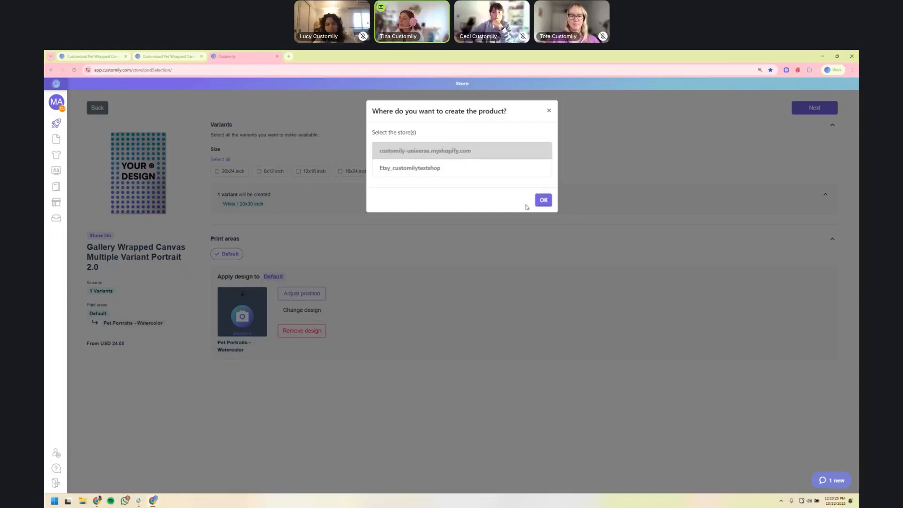
pyautogui.click(549, 207)
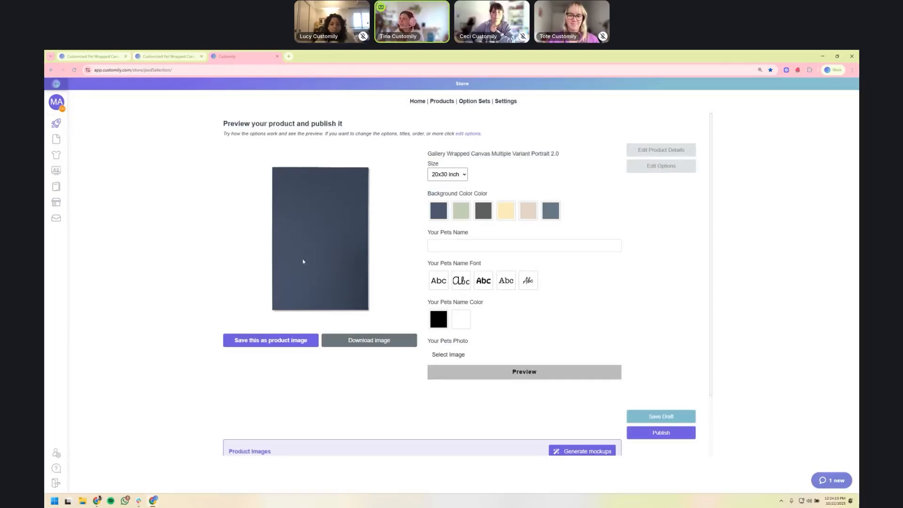
# Fill in the product preview with the dark blue background, pet name Stella, DynaPuff font and white name color
pyautogui.click(464, 214)
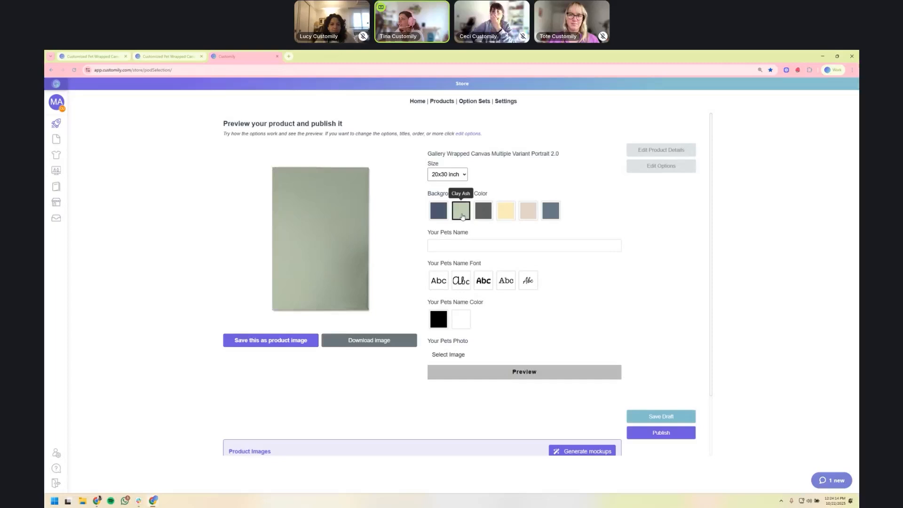
pyautogui.click(435, 218)
pyautogui.click(451, 246)
pyautogui.write('S')
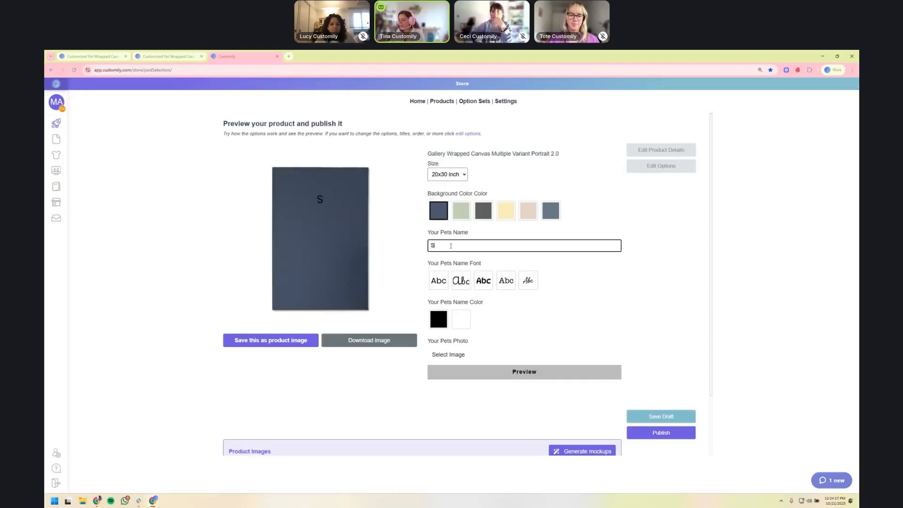
pyautogui.write('tella')
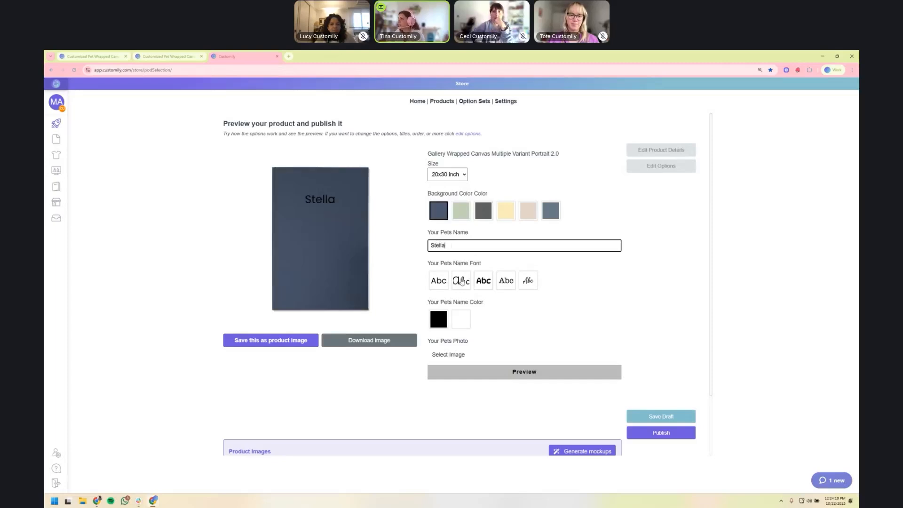
pyautogui.click(483, 282)
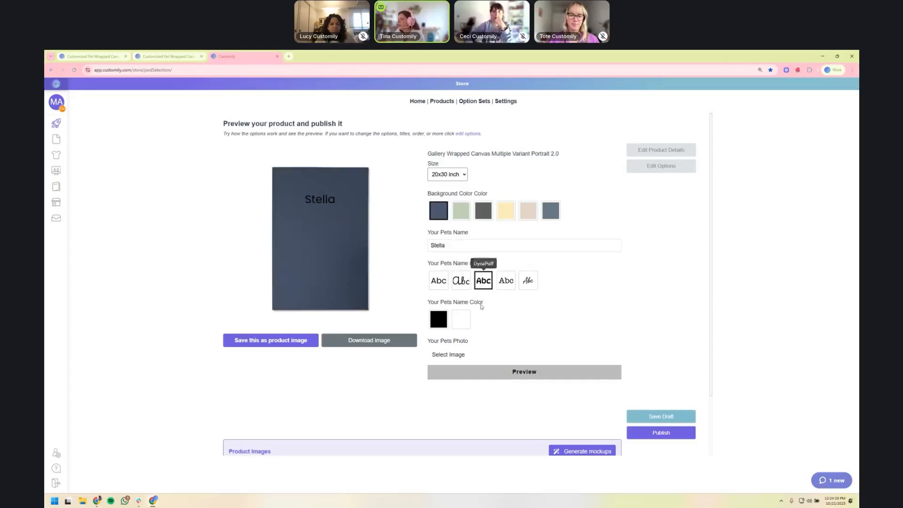
pyautogui.click(464, 323)
pyautogui.scroll(-1, 486, 304)
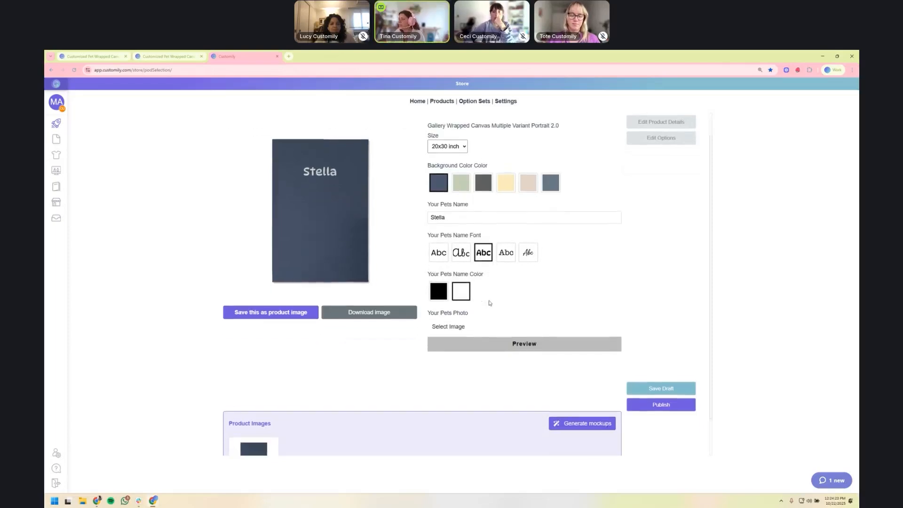
pyautogui.scroll(1, 456, 326)
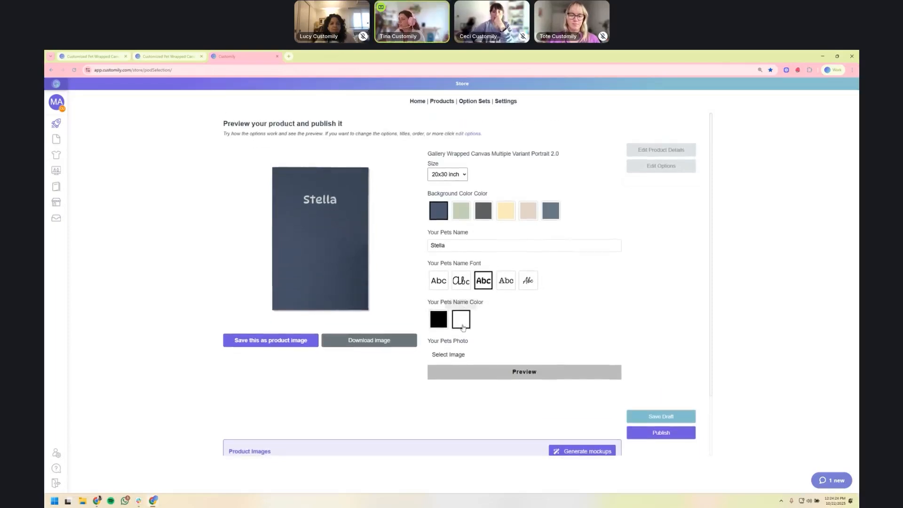
# Upload cat 3.jpg as the pet photo, then enlarge and shift it to fill the lower part of the canvas
pyautogui.click(463, 358)
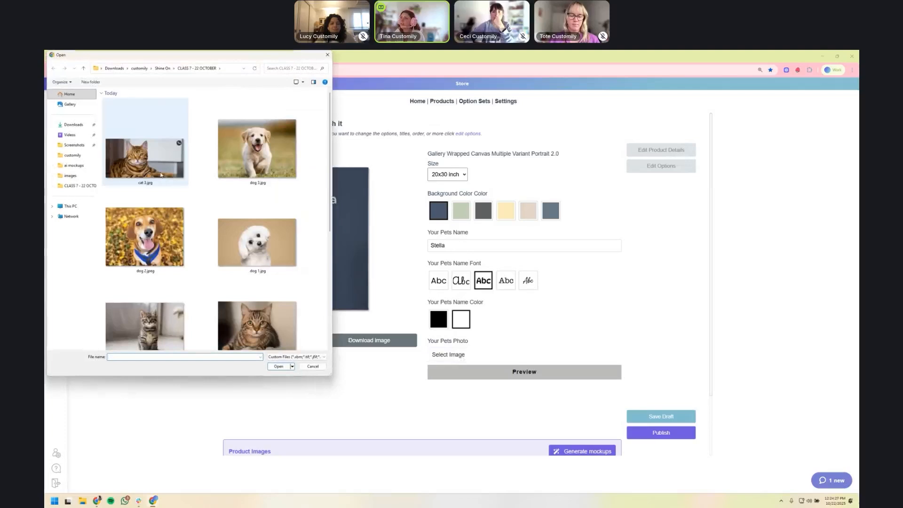
pyautogui.doubleClick(160, 175)
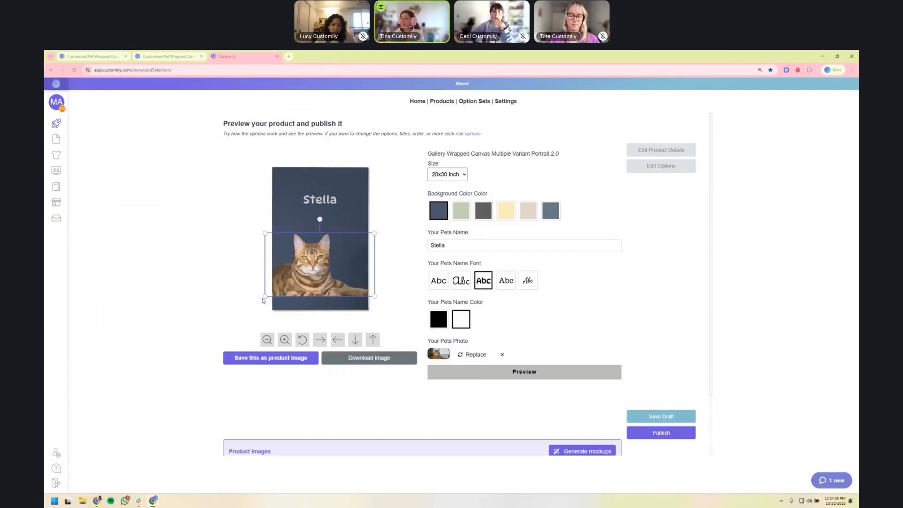
pyautogui.moveTo(264, 296); pyautogui.dragTo(247, 318)
pyautogui.moveTo(325, 282); pyautogui.dragTo(338, 283)
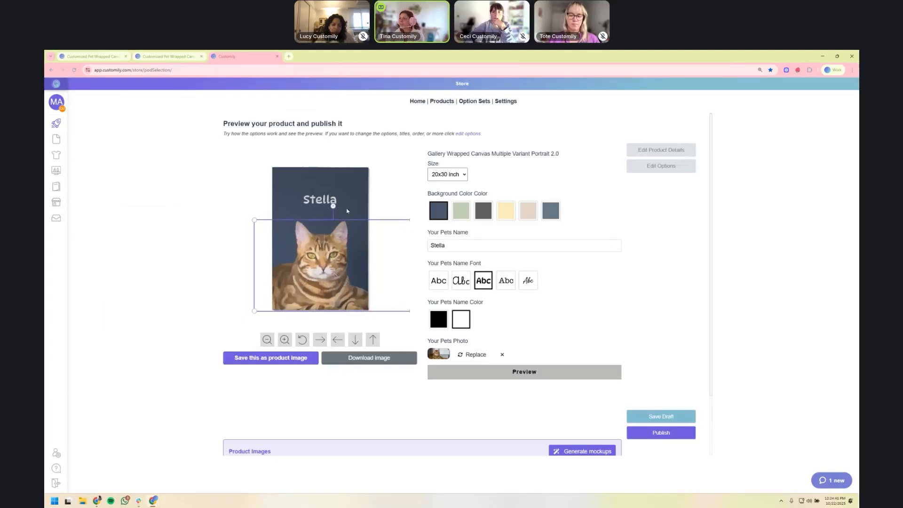
# Save the finished preview as the product image and publish the product
pyautogui.click(390, 181)
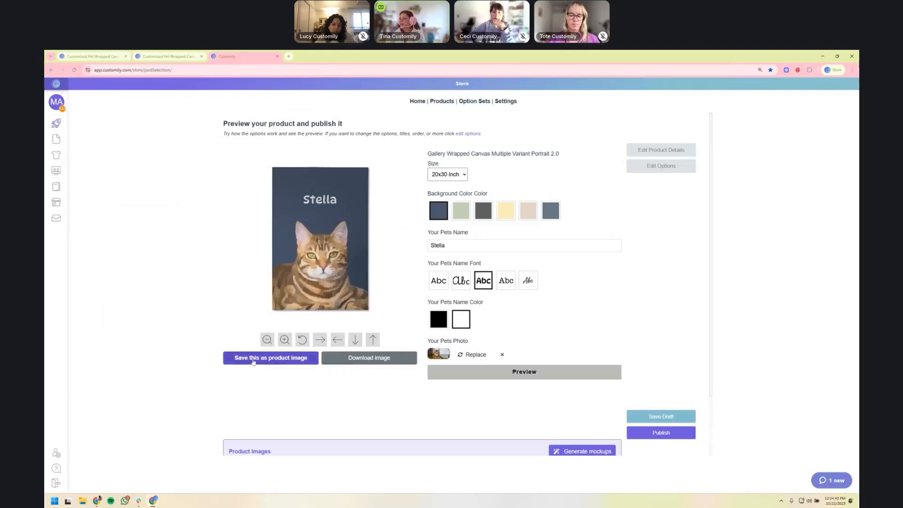
pyautogui.click(269, 360)
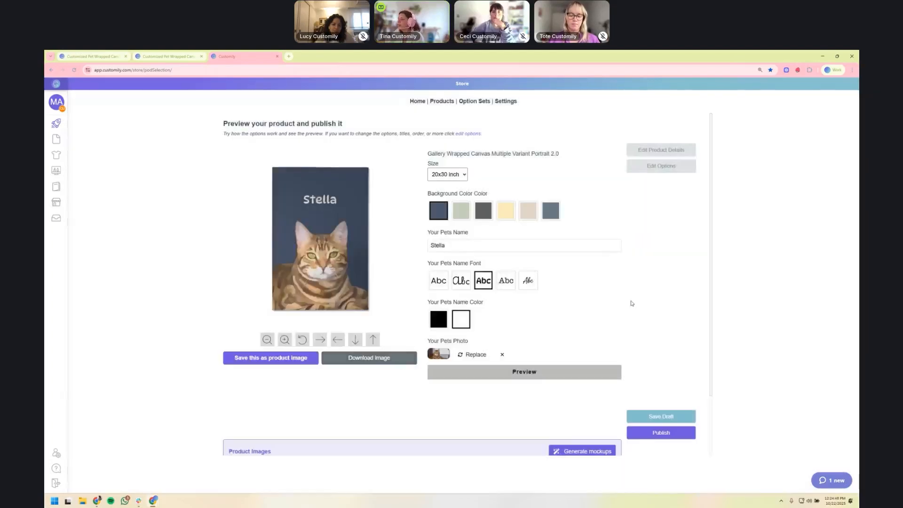
pyautogui.click(676, 435)
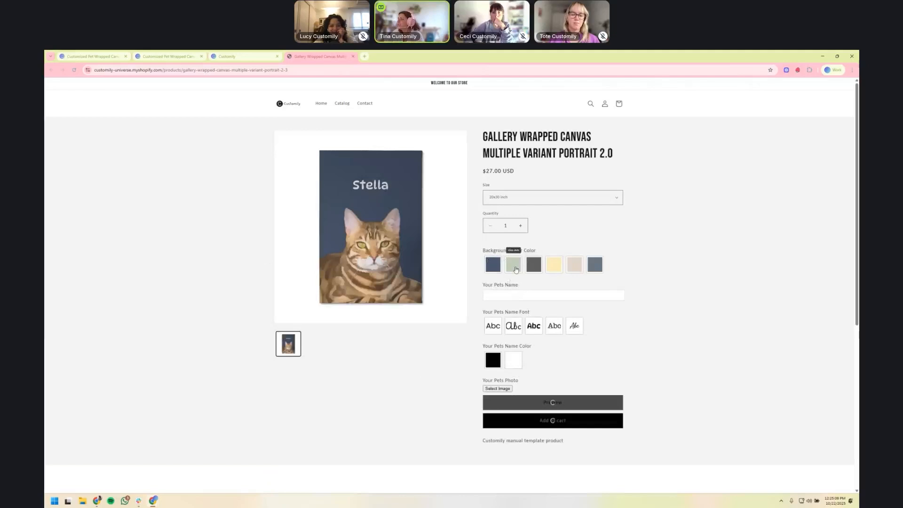
# Test the storefront personalization with the dark gray background, pet name Charly, the typewriter-style serif font and white name color
pyautogui.click(527, 298)
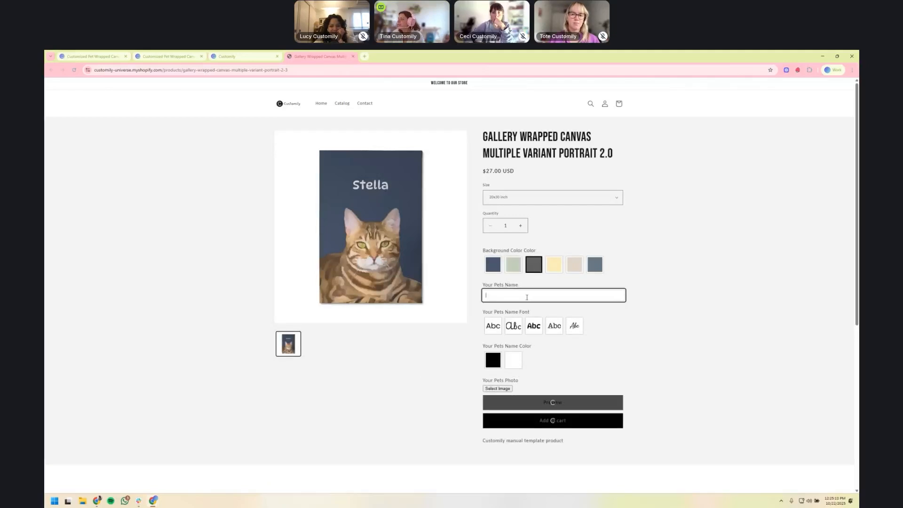
pyautogui.click(493, 325)
pyautogui.click(513, 325)
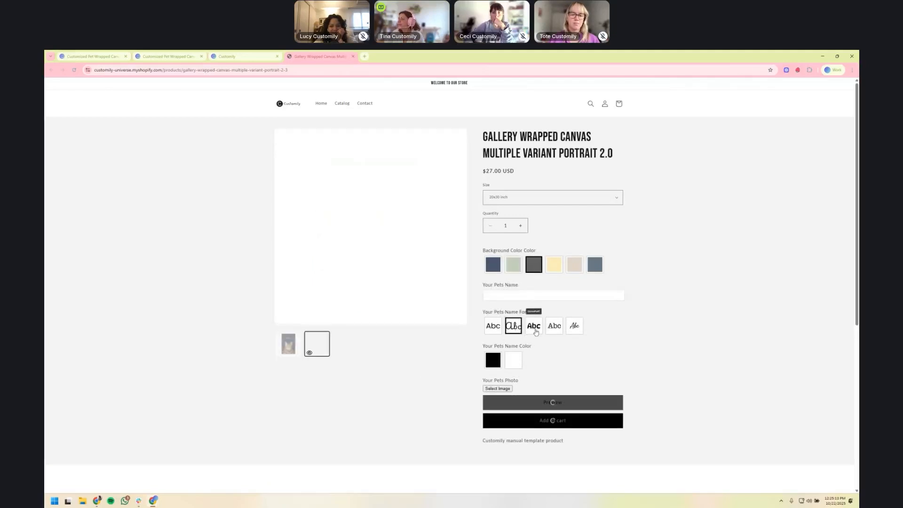
pyautogui.click(554, 329)
pyautogui.click(525, 293)
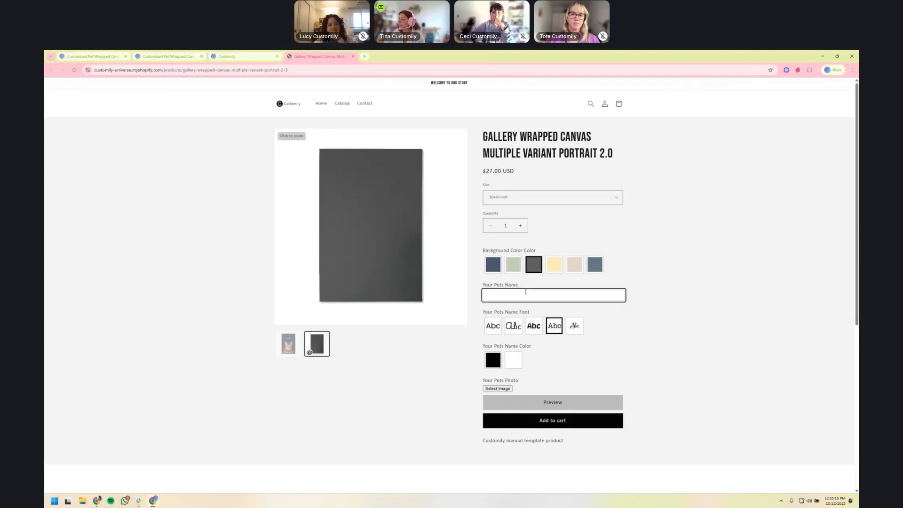
pyautogui.write('Charly')
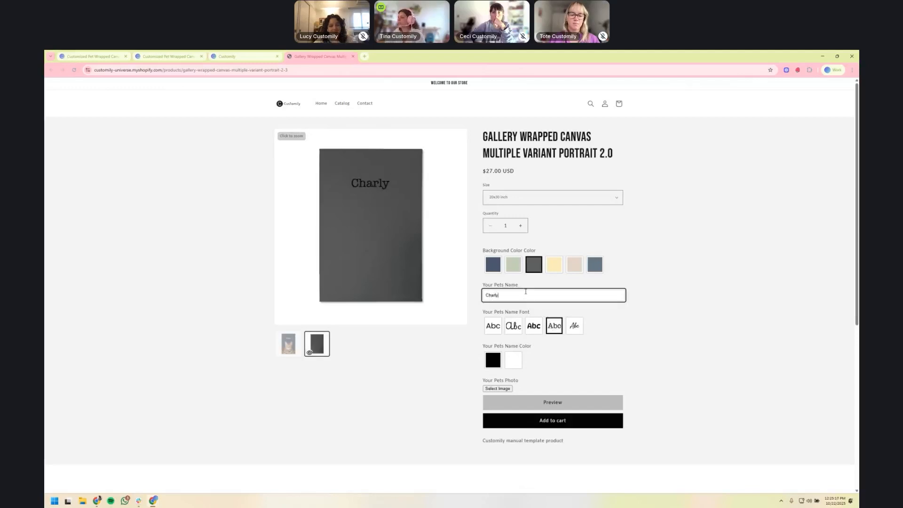
pyautogui.click(514, 360)
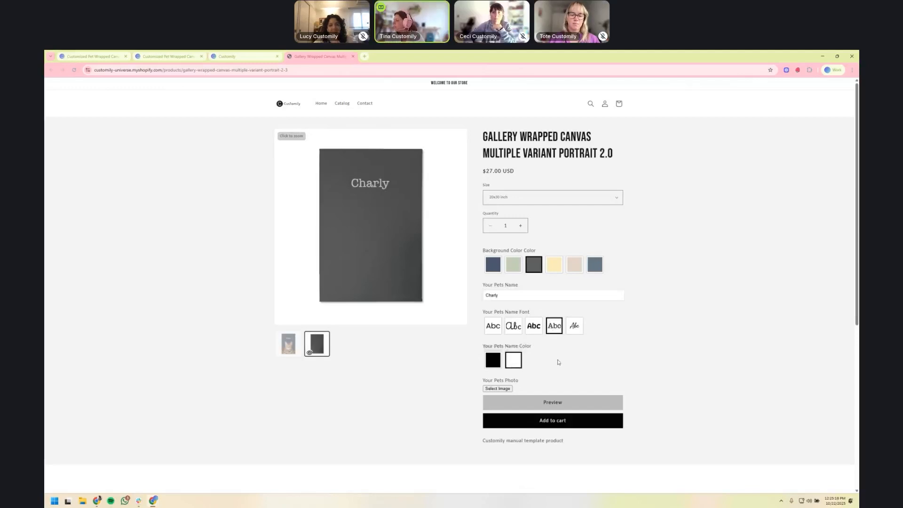
# Back in Customily, generate an AI mockup with the Christmas scene and its preset description, and save it to the product images
pyautogui.click(235, 56)
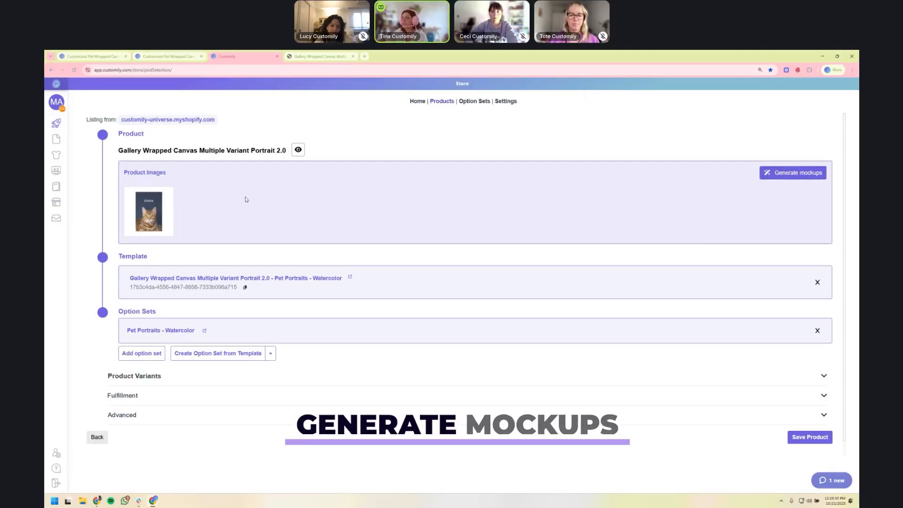
pyautogui.click(795, 173)
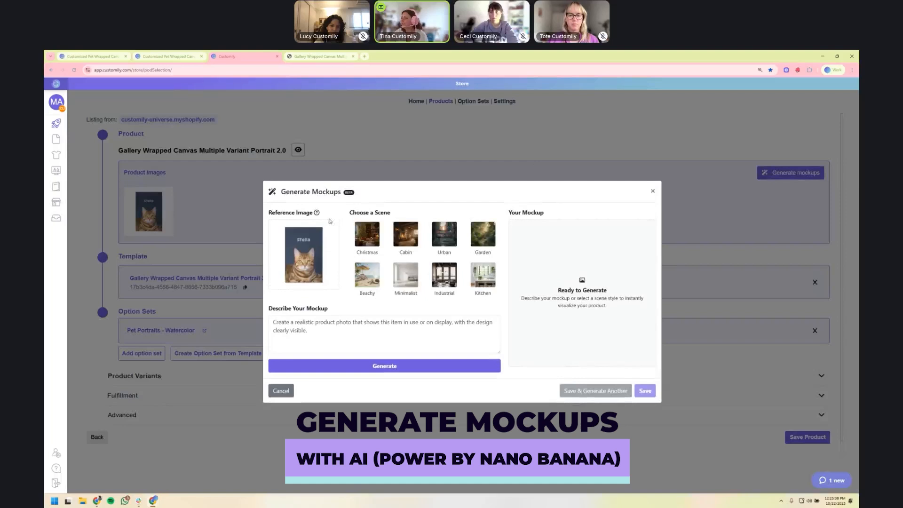
pyautogui.click(371, 243)
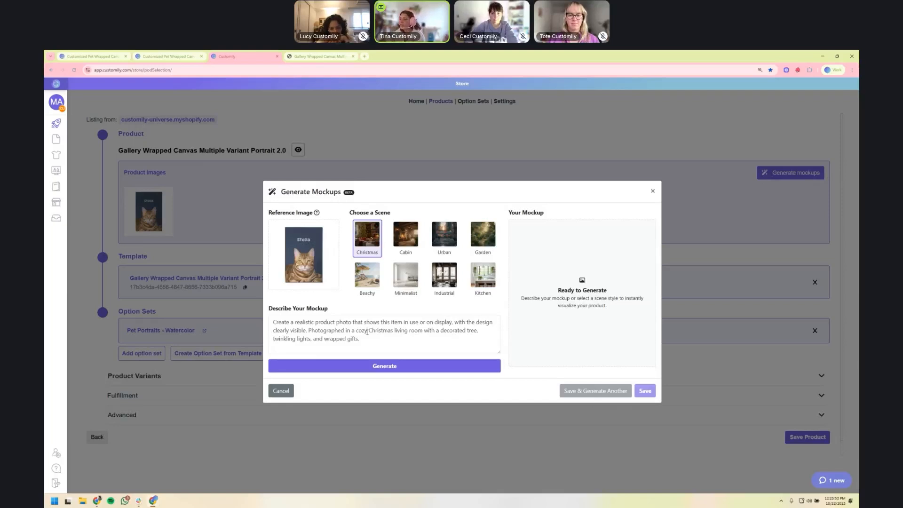
pyautogui.moveTo(310, 331); pyautogui.dragTo(377, 341)
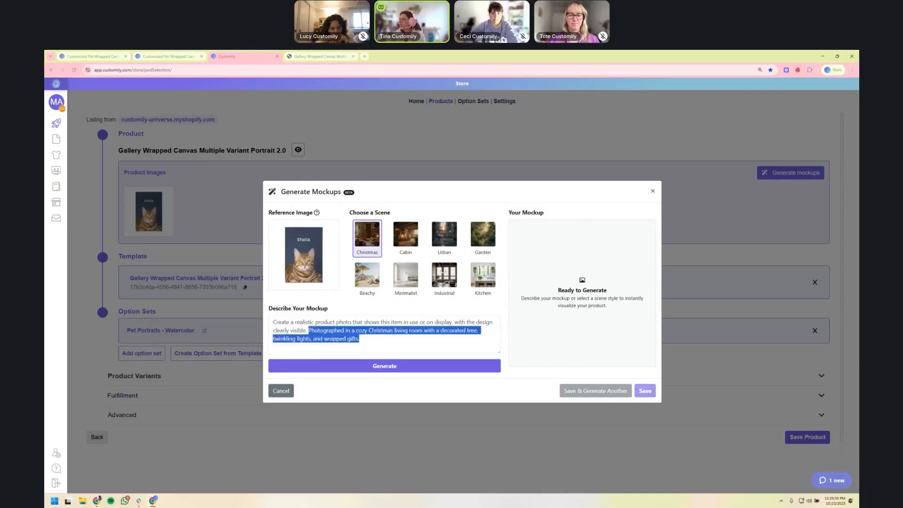
pyautogui.click(382, 331)
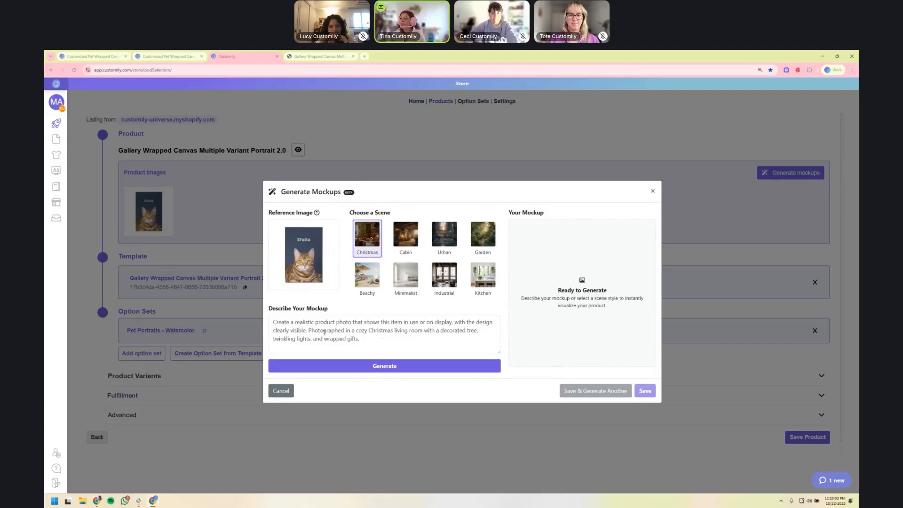
pyautogui.moveTo(309, 329); pyautogui.dragTo(372, 339)
pyautogui.click(371, 338)
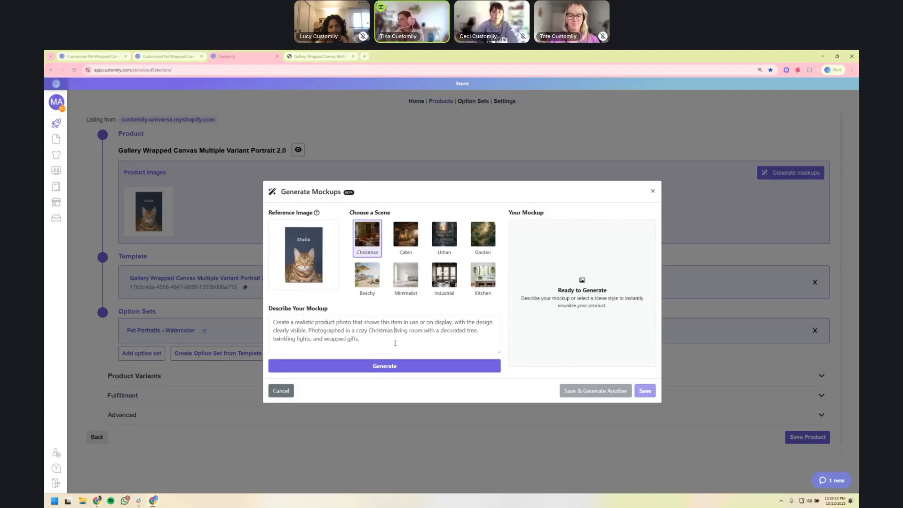
pyautogui.click(384, 366)
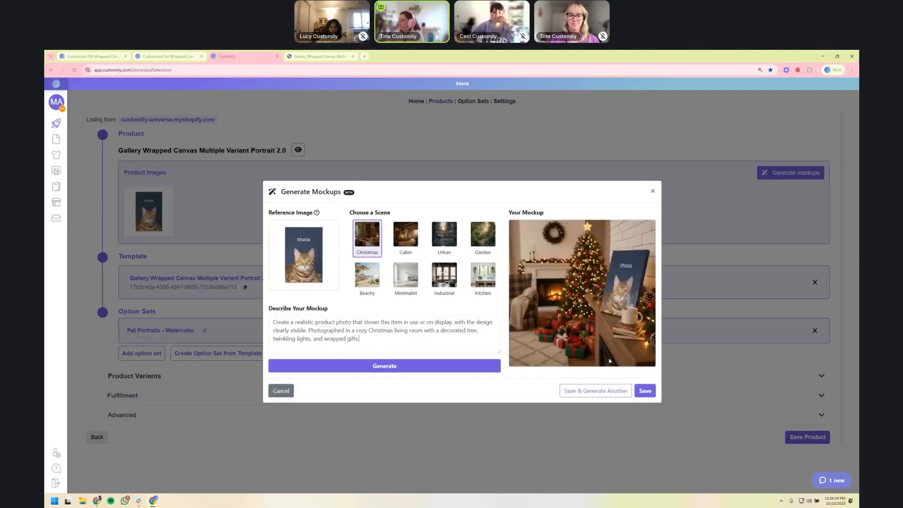
pyautogui.click(645, 391)
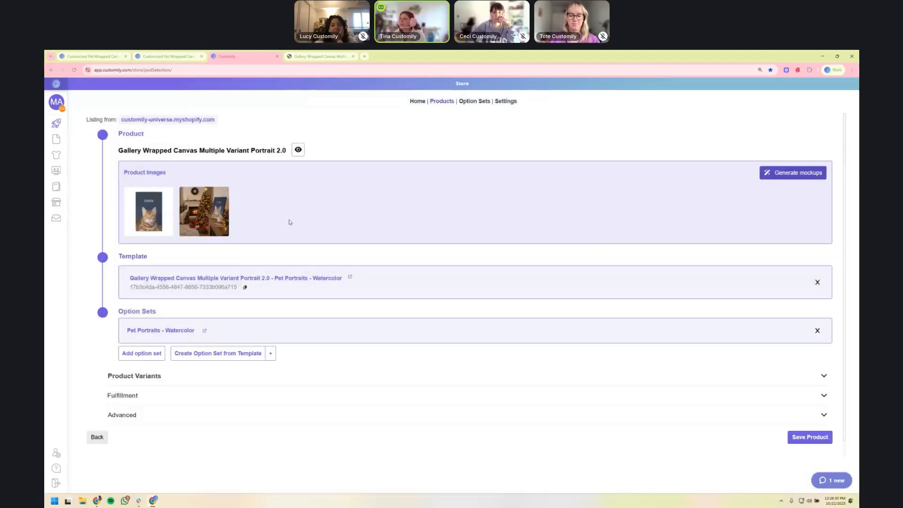
# Generate and save another mockup with the Cabin scene, adding "Make sure the canvas is on the wall." to its description
pyautogui.click(816, 173)
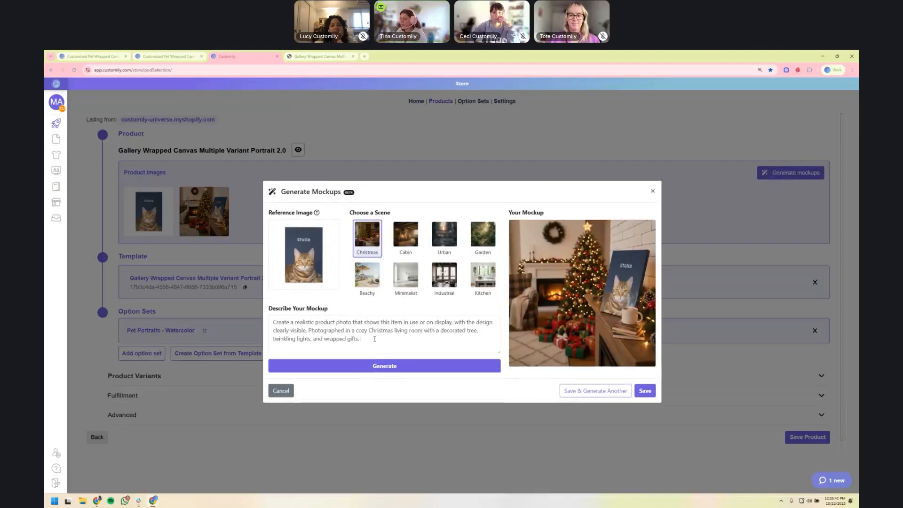
pyautogui.click(416, 238)
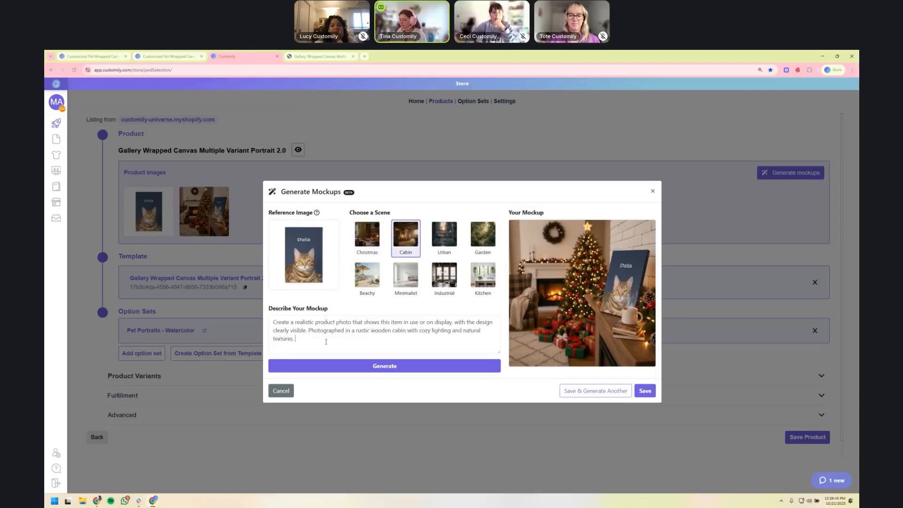
pyautogui.write('Make sure the canvas is ')
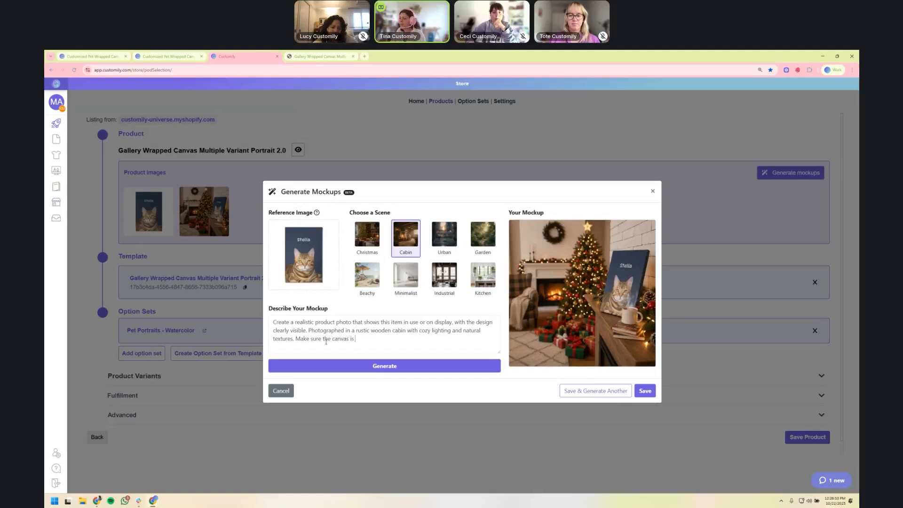
pyautogui.write('on the wall.')
pyautogui.click(389, 367)
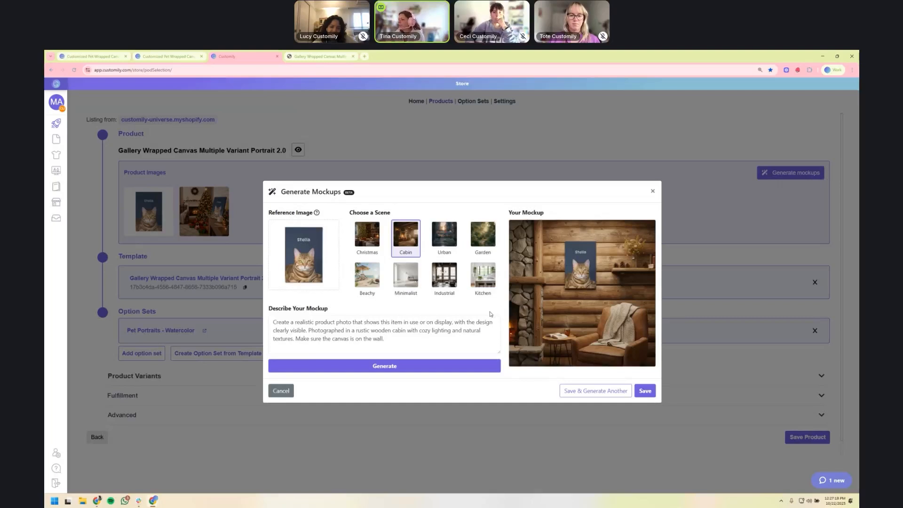
pyautogui.click(650, 394)
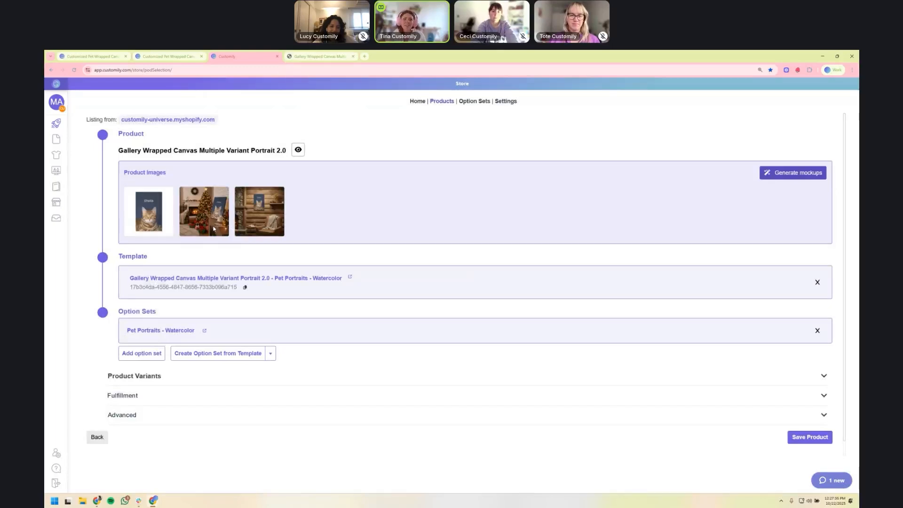
# Check the Christmas and cabin mockups in the image gallery of the storefront product page
pyautogui.click(318, 56)
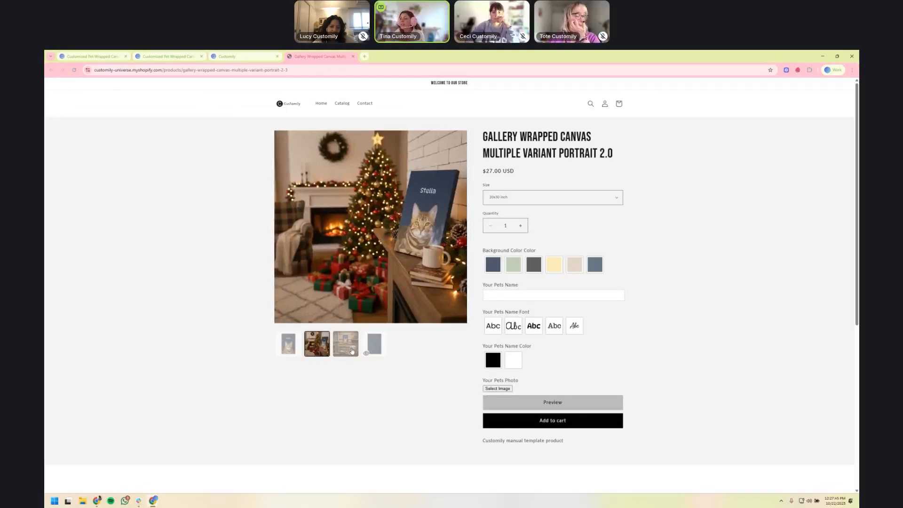
pyautogui.click(348, 350)
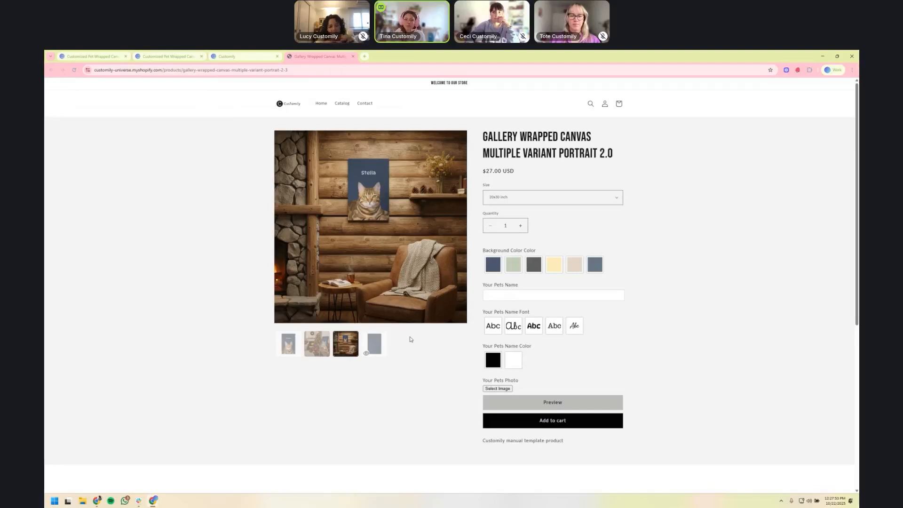
# View the Christmas mockup and the plain canvas image in the storefront product gallery
pyautogui.click(317, 344)
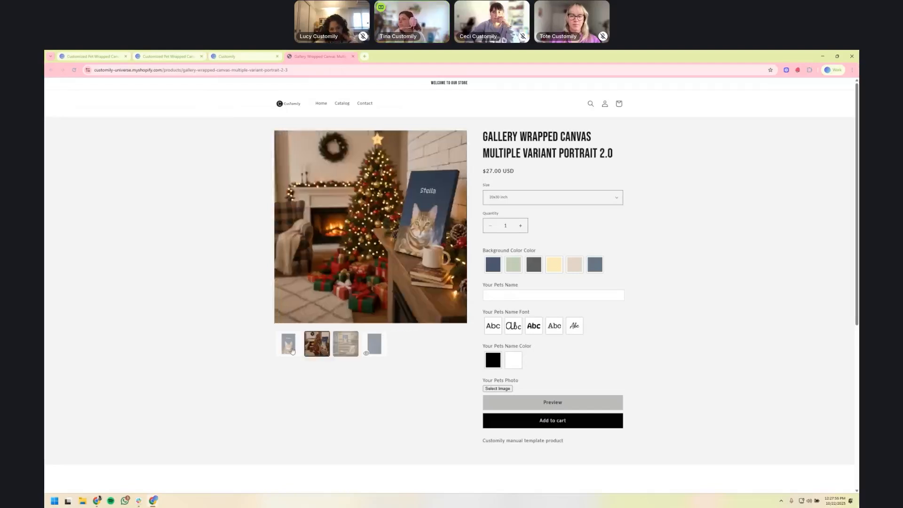
pyautogui.click(289, 344)
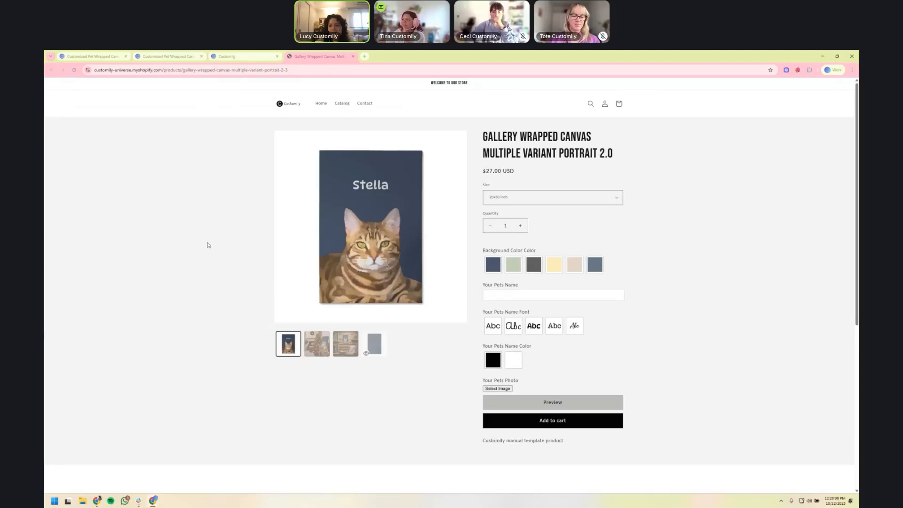
# Switch back to Customily and open the list of saved designs
pyautogui.click(257, 52)
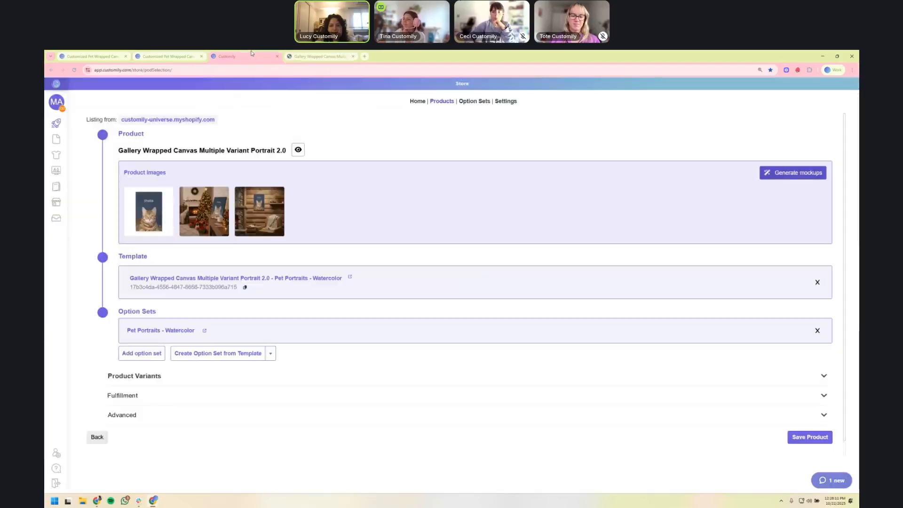
pyautogui.moveTo(66, 129)
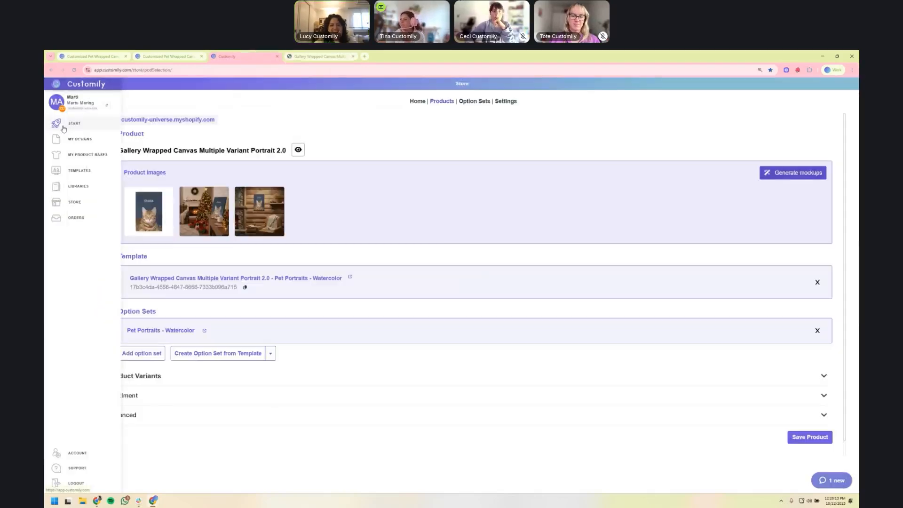
pyautogui.click(63, 129)
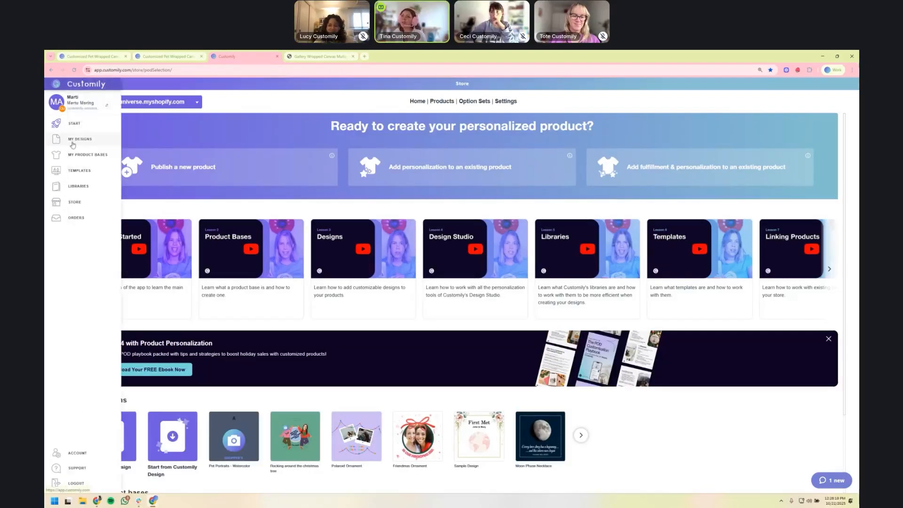
pyautogui.click(75, 145)
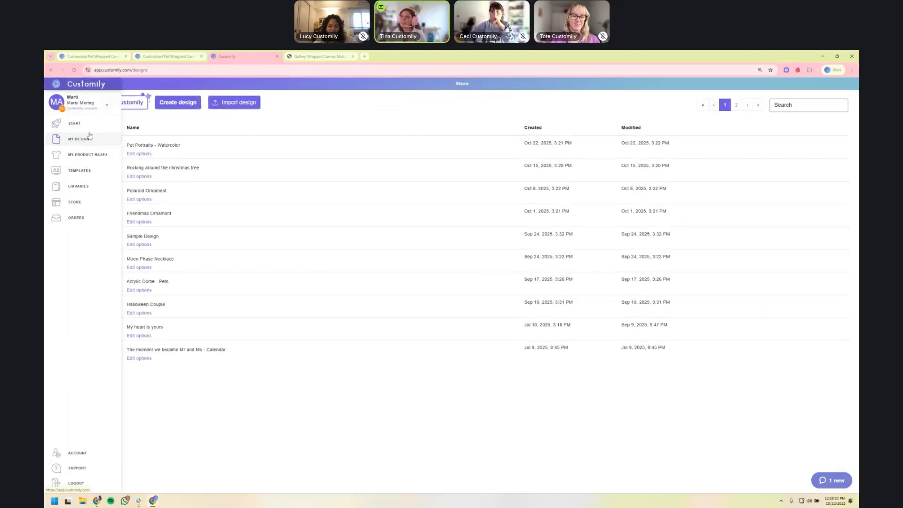
# Compare the sample store's AI watercolor canvas page, including its green-wall mockup, with the AI cartoon canvas page
pyautogui.click(100, 56)
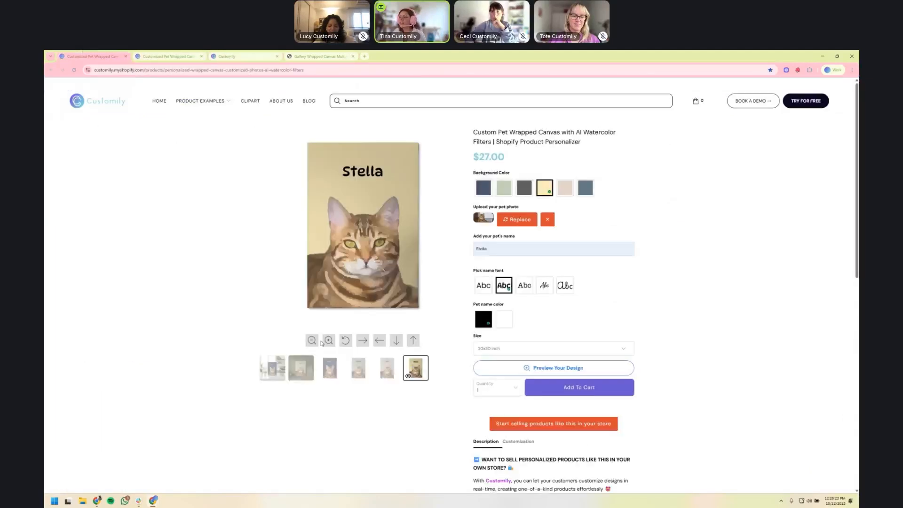
pyautogui.click(302, 377)
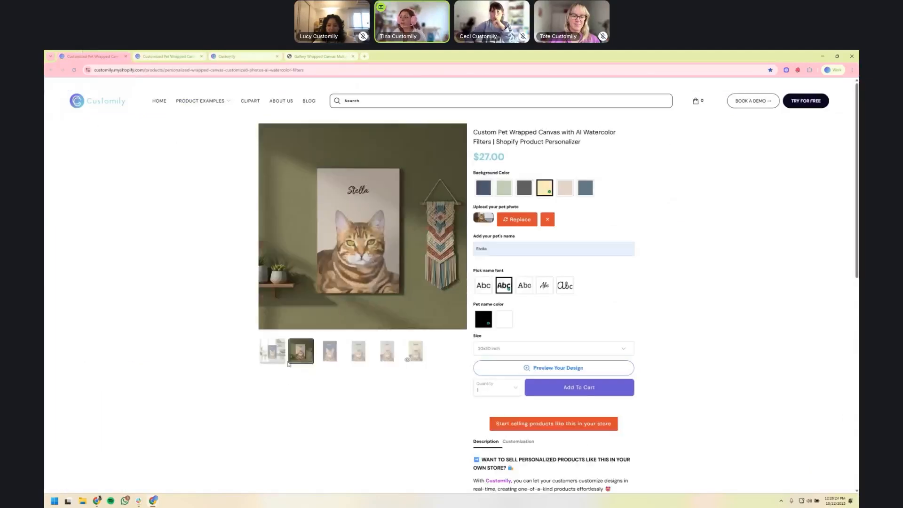
pyautogui.click(186, 55)
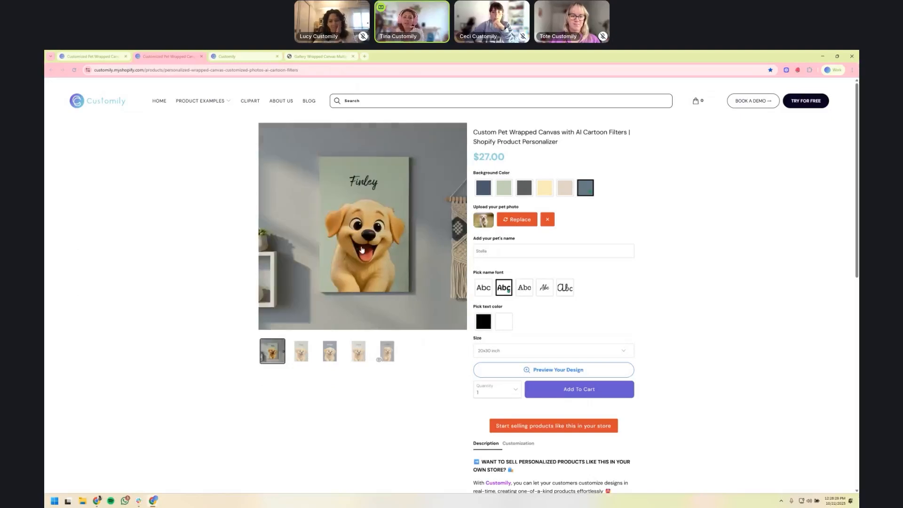
pyautogui.click(91, 53)
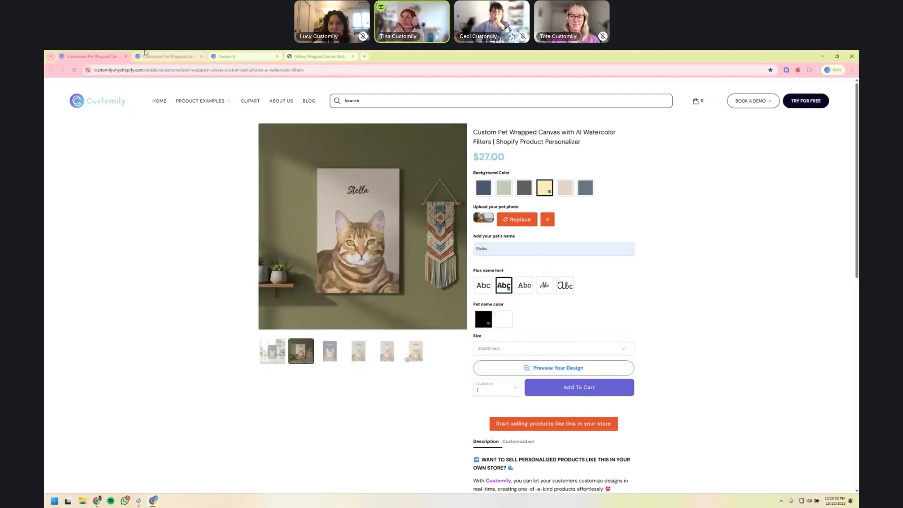
pyautogui.click(167, 56)
# Back in Customily's design list, clone the Pet Portraits - Watercolor design and open the cloned copy for editing
pyautogui.click(244, 56)
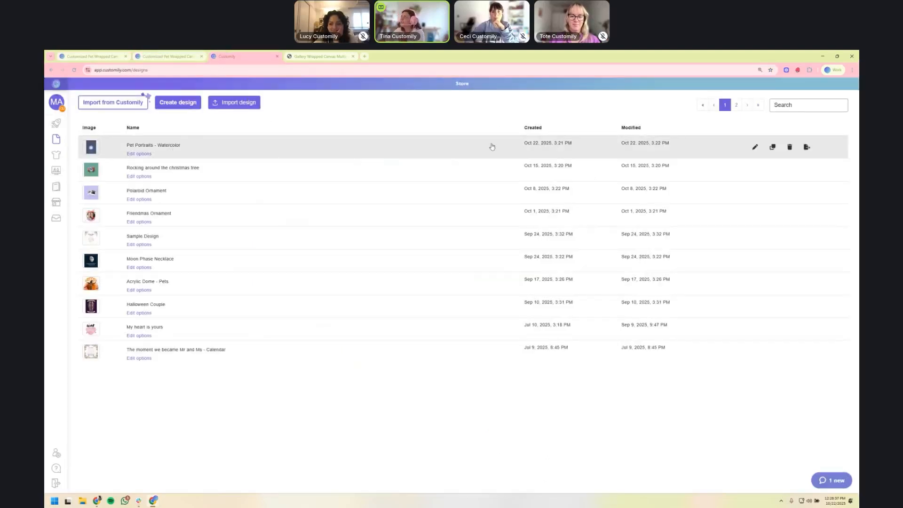
pyautogui.click(774, 149)
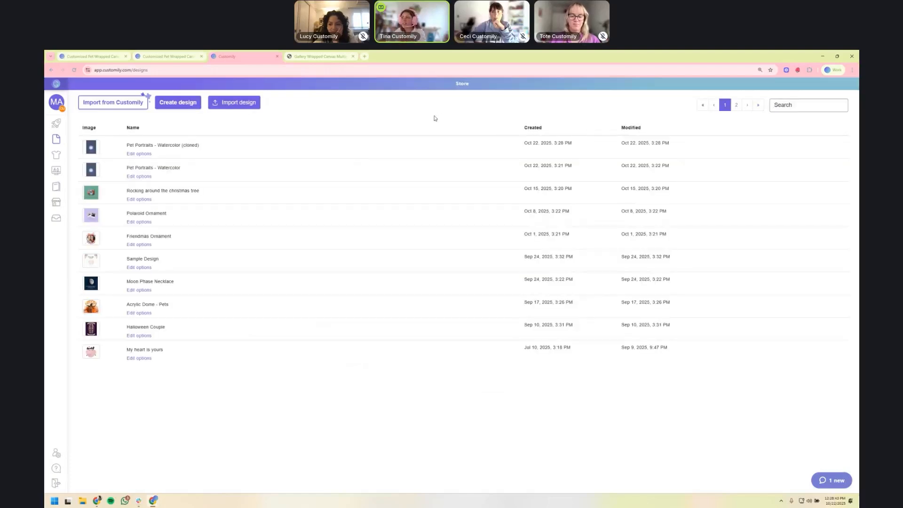
pyautogui.click(395, 154)
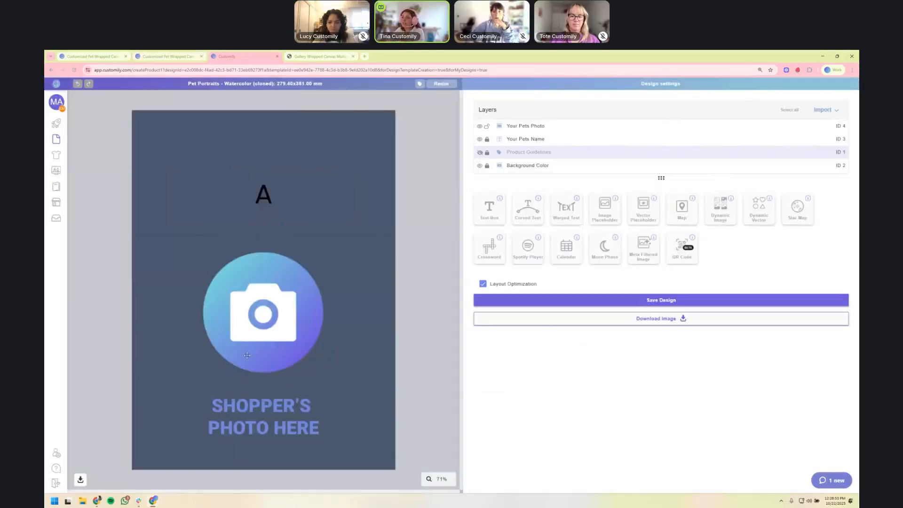
# Delete the Remove Background and Watercolor Effect image effects from the Your Pets Photo layer
pyautogui.click(245, 312)
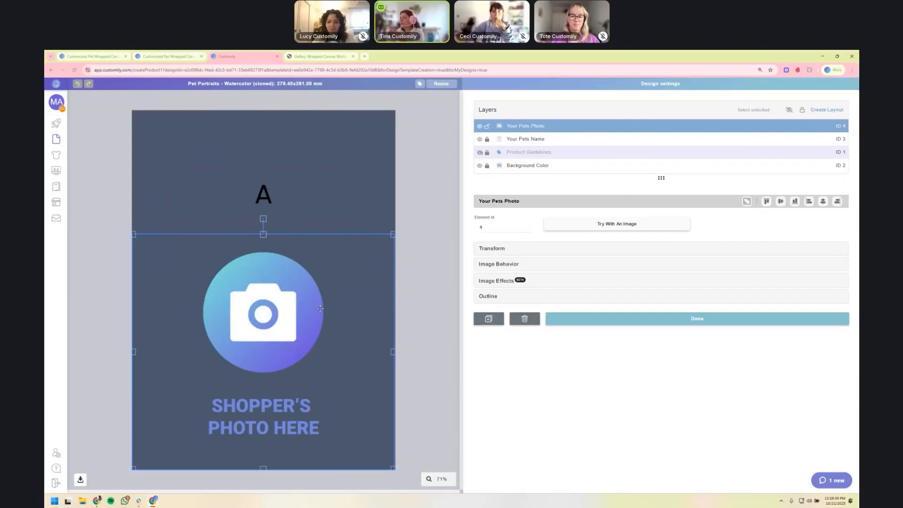
pyautogui.click(552, 283)
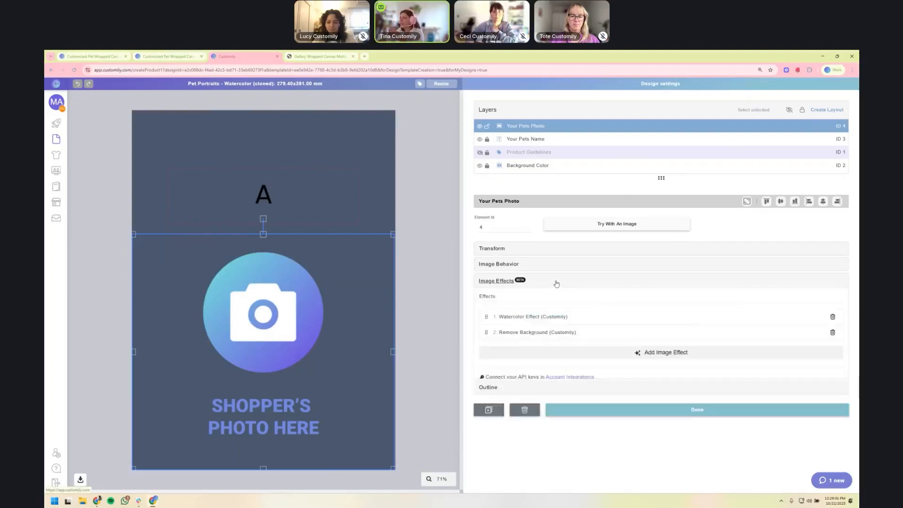
pyautogui.click(834, 333)
pyautogui.click(832, 316)
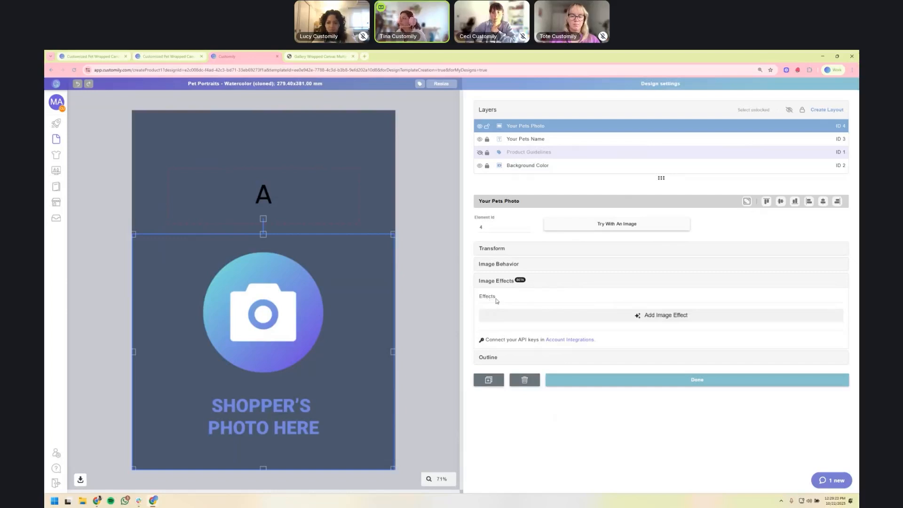
# Filter the image effects by the OpenAI provider and add Playful Cartoon to the Your Pets Photo layer
pyautogui.click(667, 318)
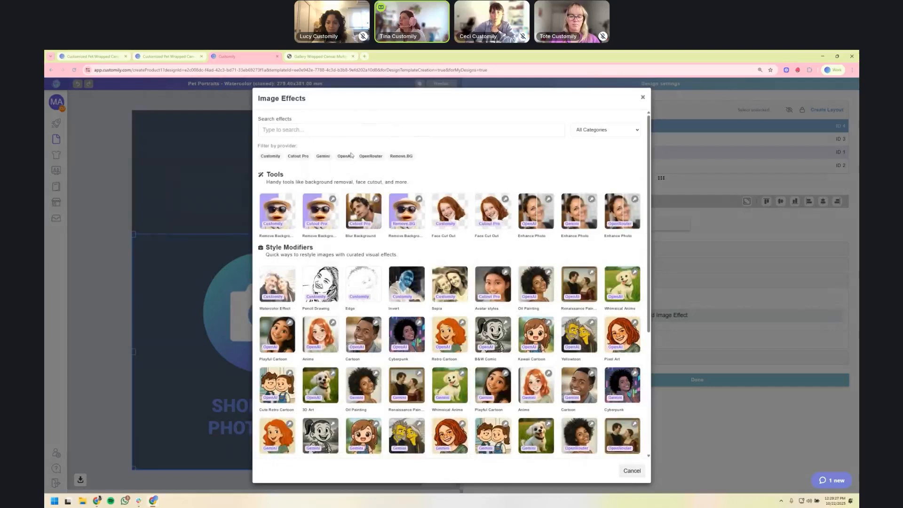
pyautogui.click(345, 157)
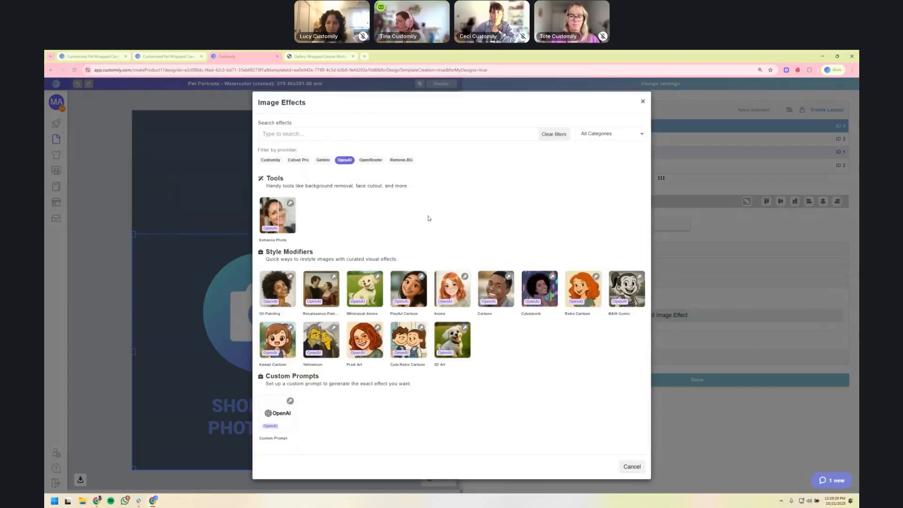
pyautogui.click(416, 299)
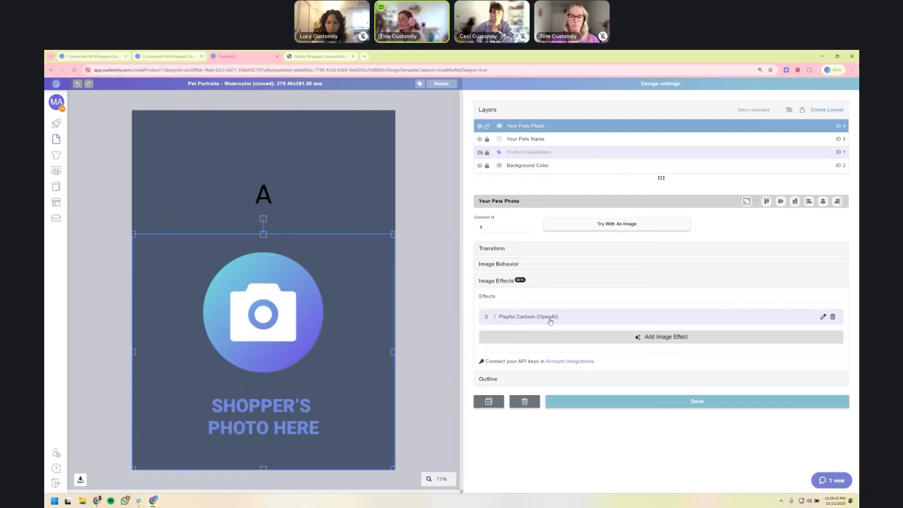
# Examine the prompt, quality, size and background settings of the Playful Cartoon effect, and close them without saving
pyautogui.click(823, 317)
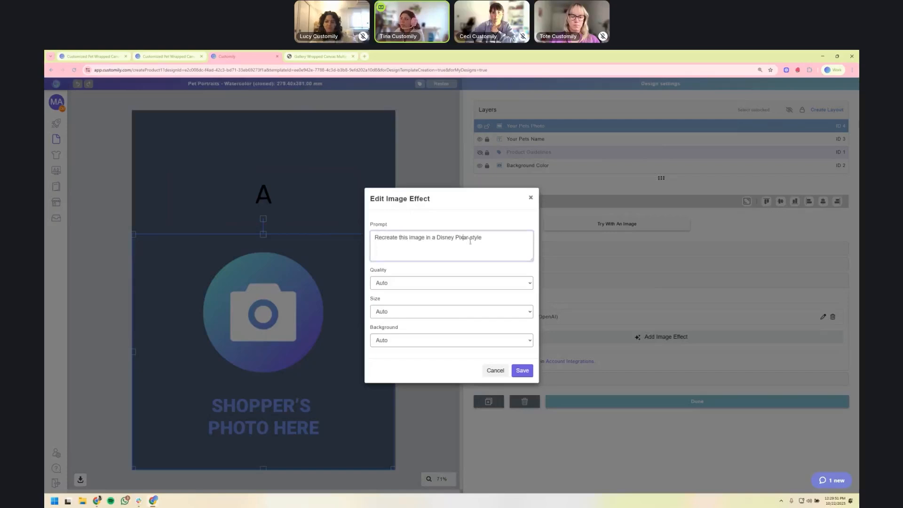
pyautogui.click(500, 242)
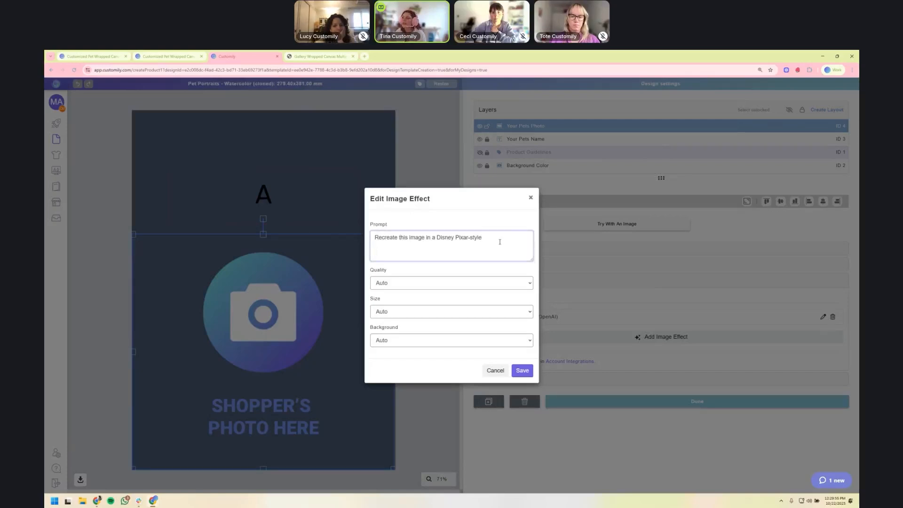
pyautogui.click(386, 284)
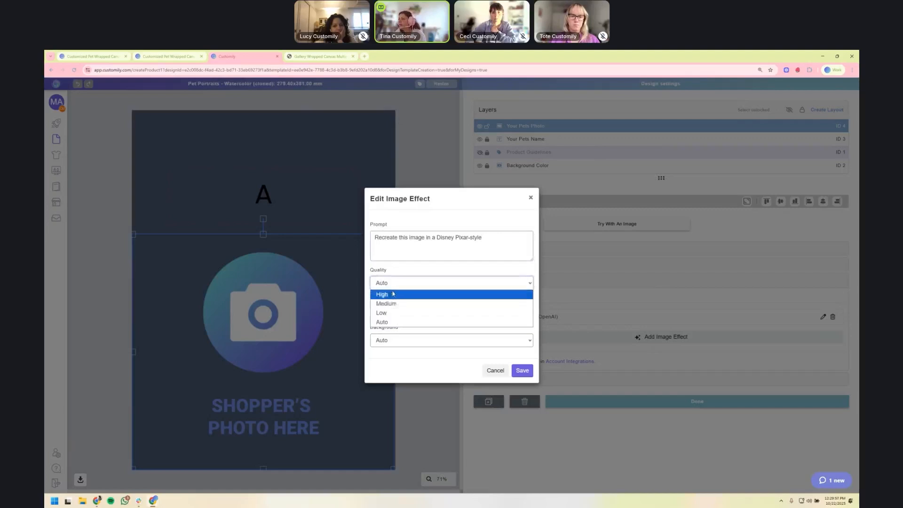
pyautogui.click(398, 269)
pyautogui.click(397, 312)
pyautogui.click(396, 306)
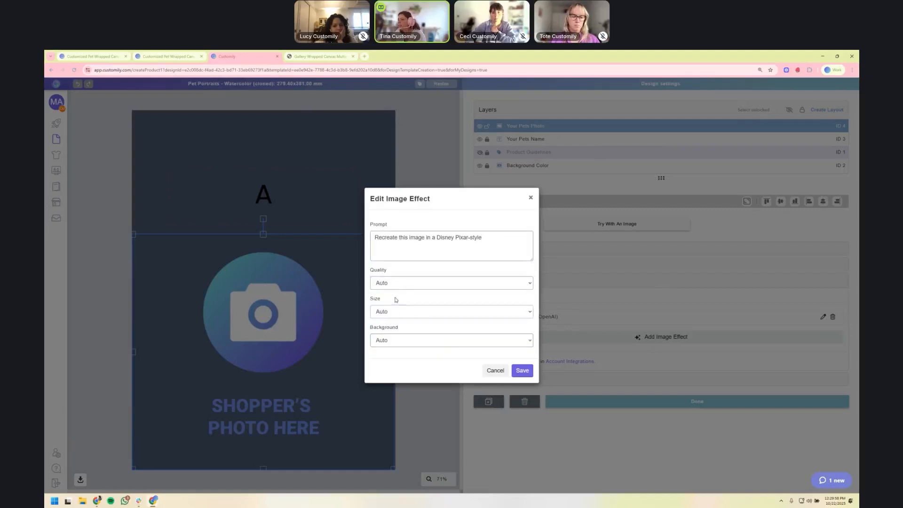
pyautogui.click(396, 339)
pyautogui.click(395, 328)
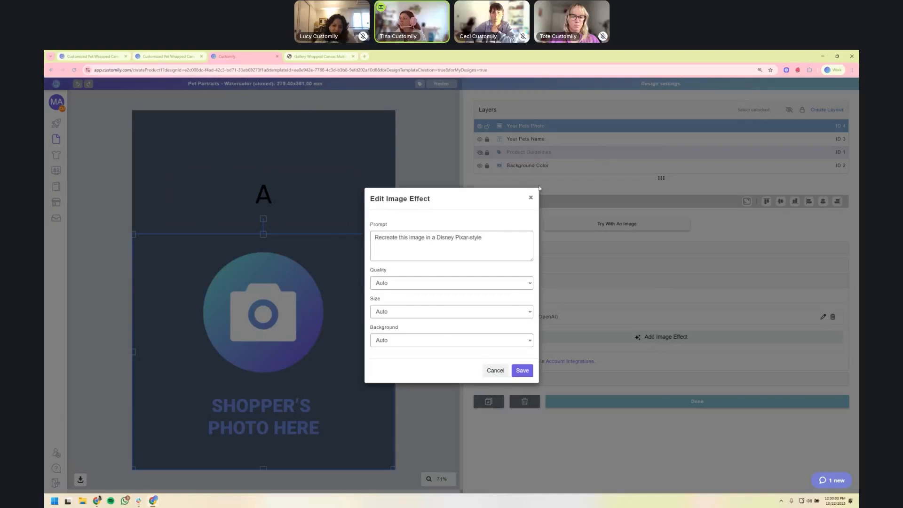
pyautogui.click(530, 198)
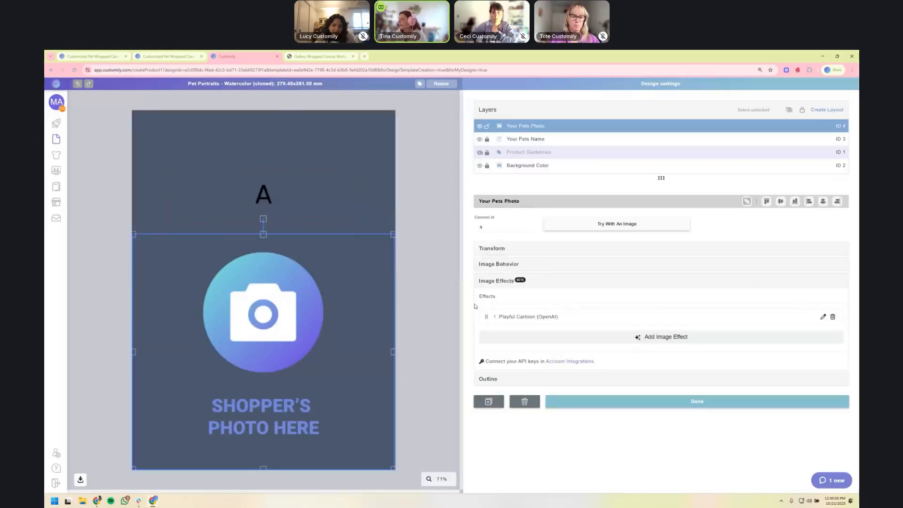
# Add the Remove Background effect from the Remove BG provider after the Playful Cartoon effect
pyautogui.click(636, 342)
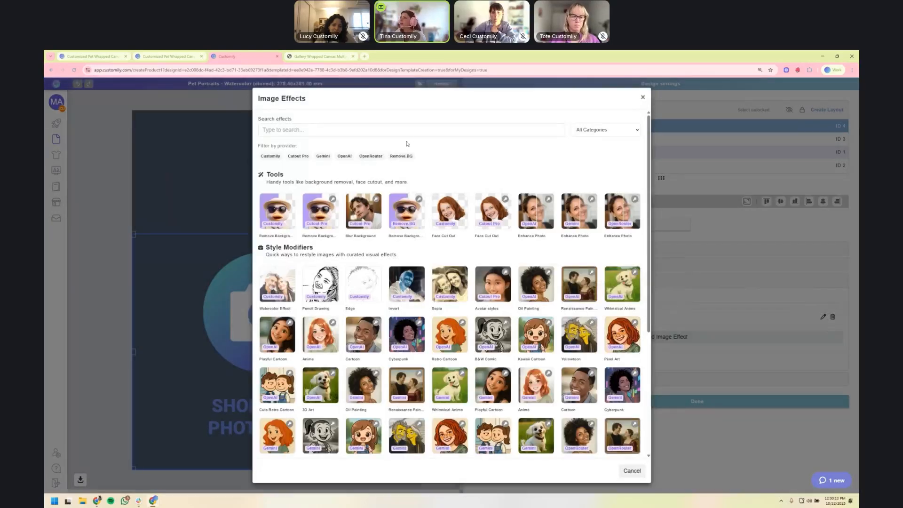
pyautogui.click(404, 155)
pyautogui.click(281, 315)
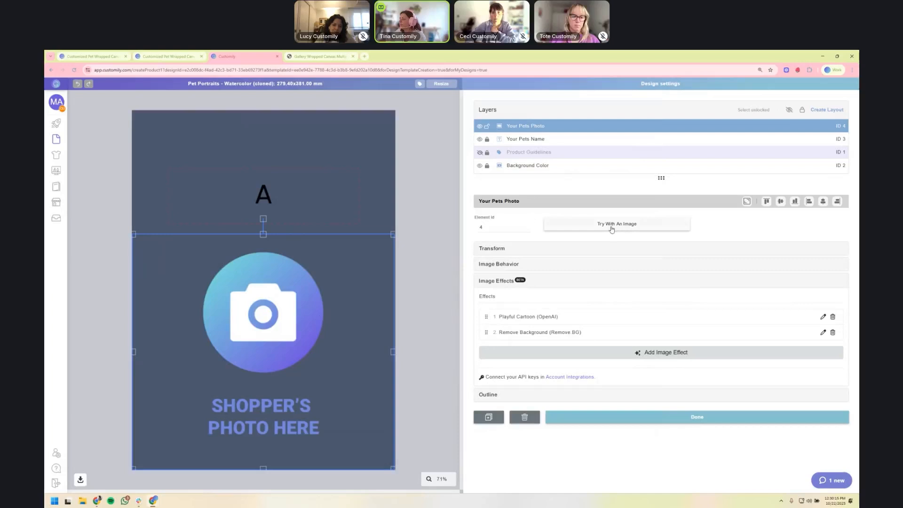
# Test the pet photo effects by loading the golden retriever puppy image into the Your Pets Photo placeholder
pyautogui.click(622, 224)
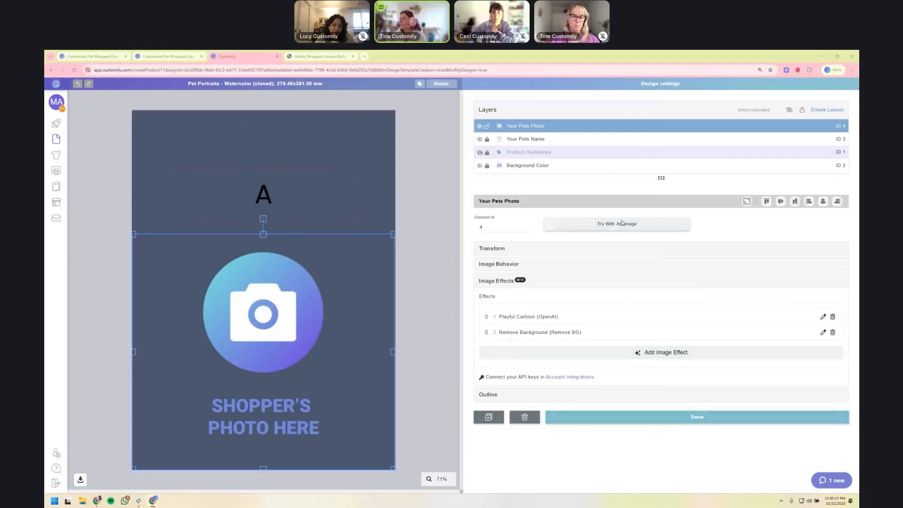
pyautogui.click(258, 141)
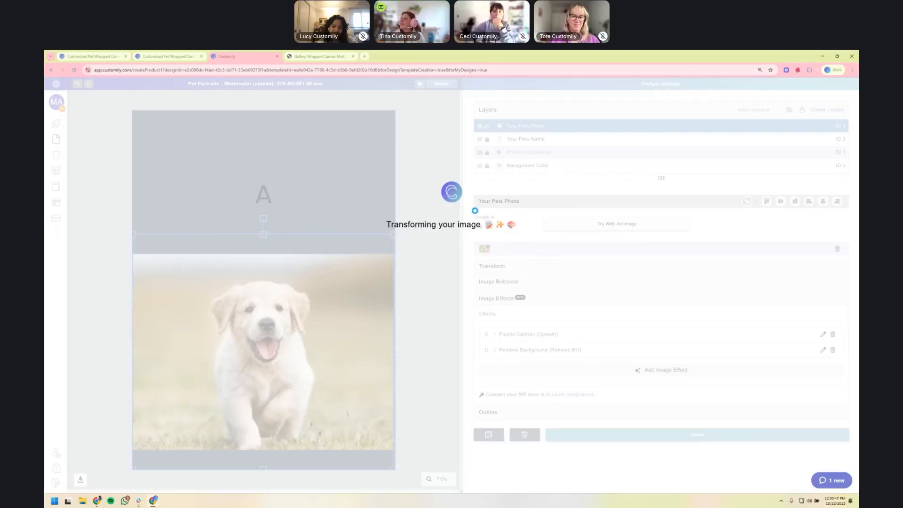
# Look at the Finley puppy canvas with the beige background on the sample cartoon product page
pyautogui.click(165, 55)
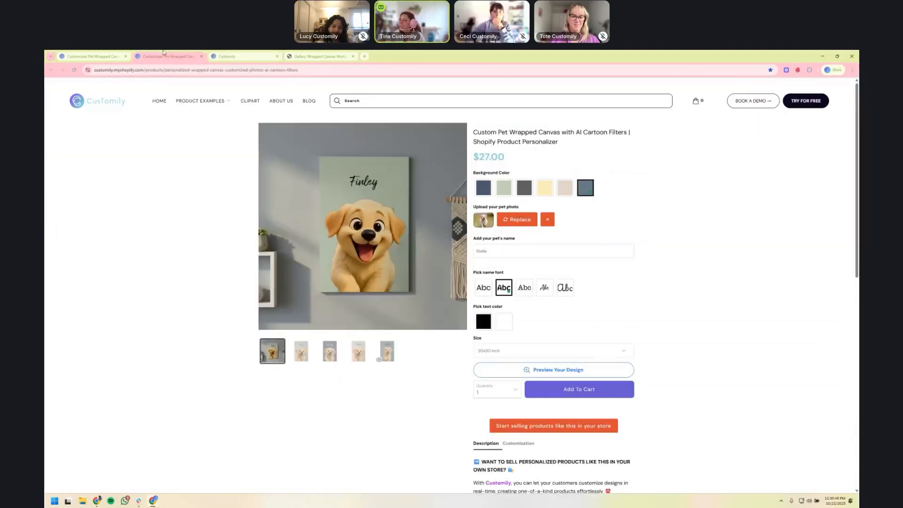
pyautogui.click(360, 360)
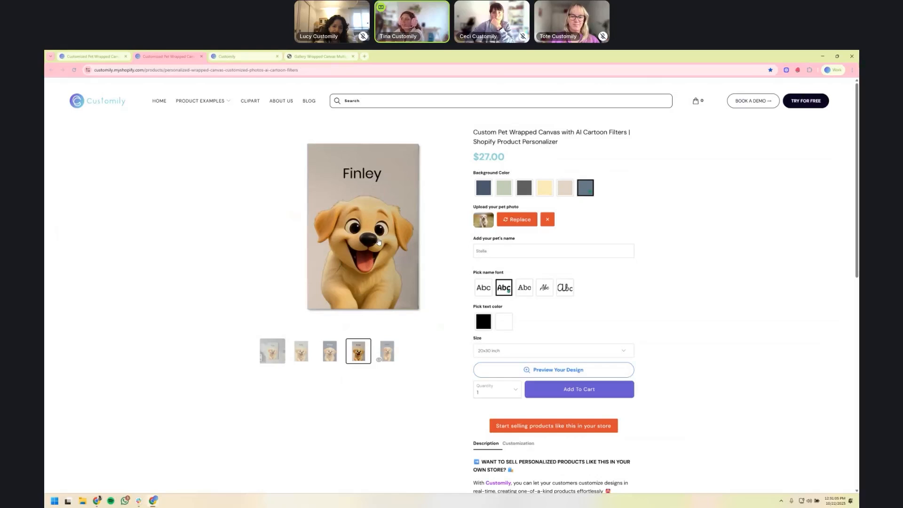
# Back in the cloned design, dismiss the error and replace the Remove BG background removal effect with Customily's own Remove Background
pyautogui.click(241, 57)
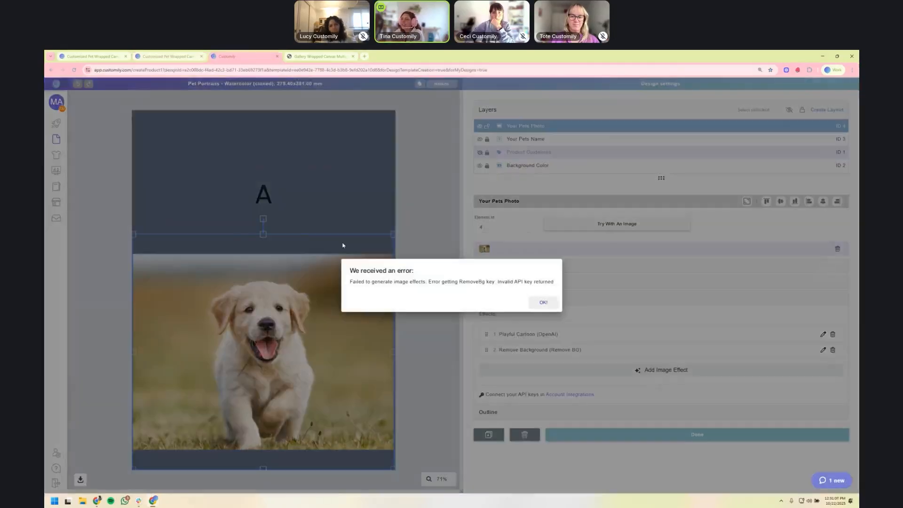
pyautogui.click(543, 303)
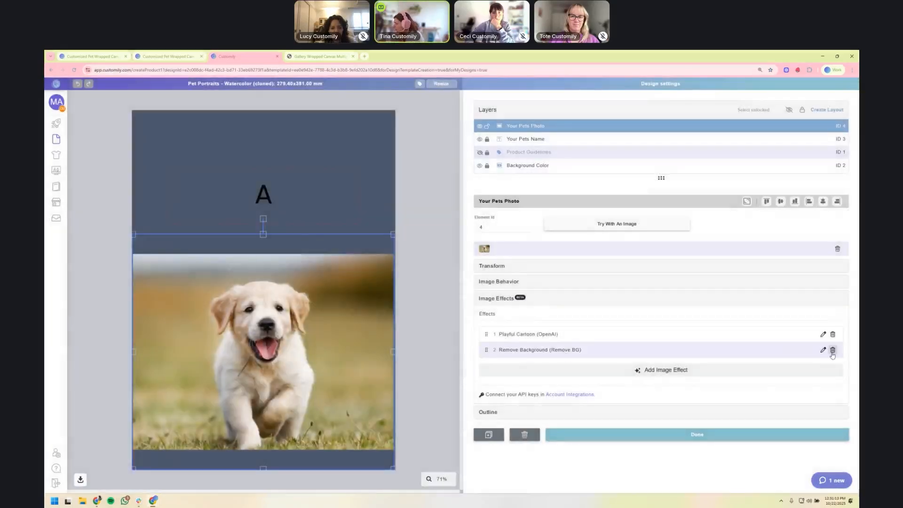
pyautogui.click(832, 350)
pyautogui.click(571, 354)
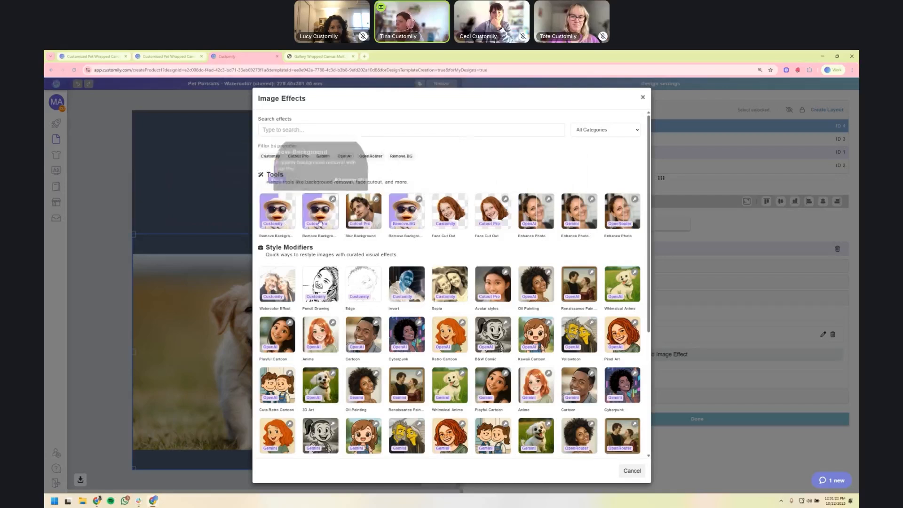
pyautogui.click(282, 221)
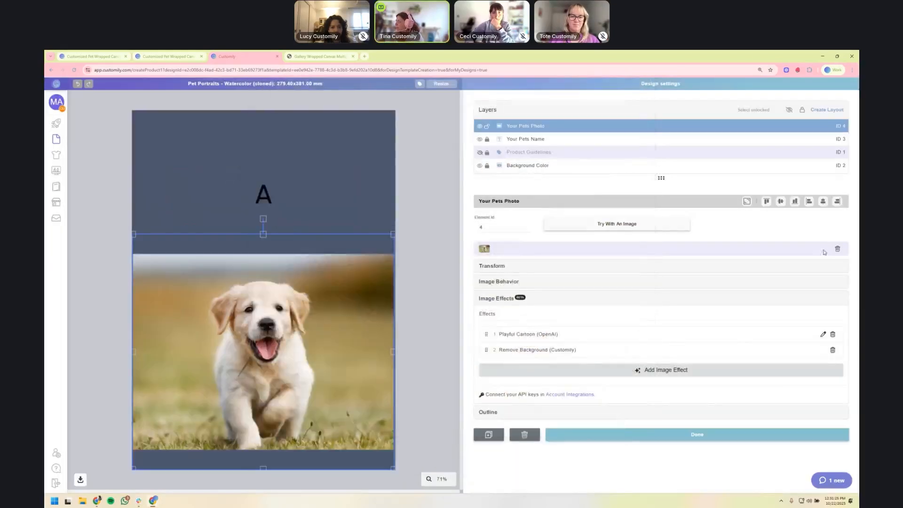
# Remove the current test image and reload the golden retriever puppy image to test the Playful Cartoon and Remove Background effects
pyautogui.click(837, 248)
pyautogui.click(600, 226)
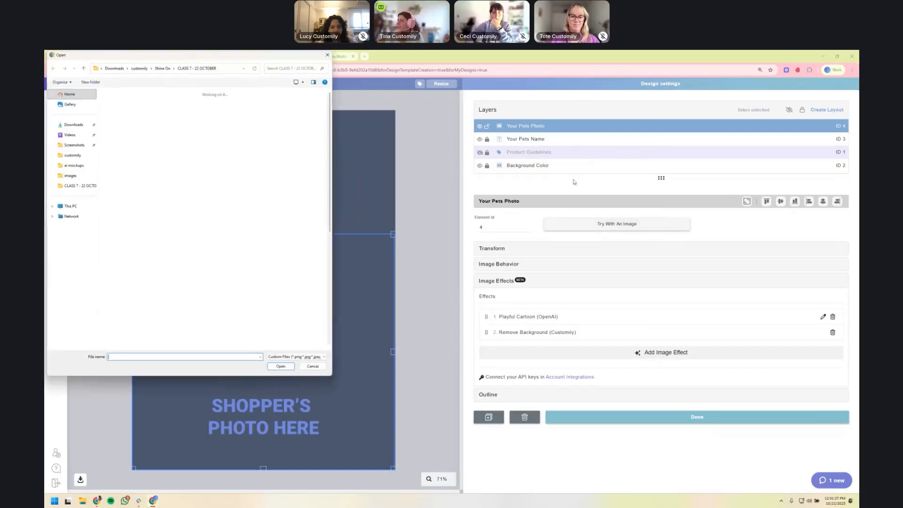
pyautogui.click(242, 151)
pyautogui.doubleClick(240, 149)
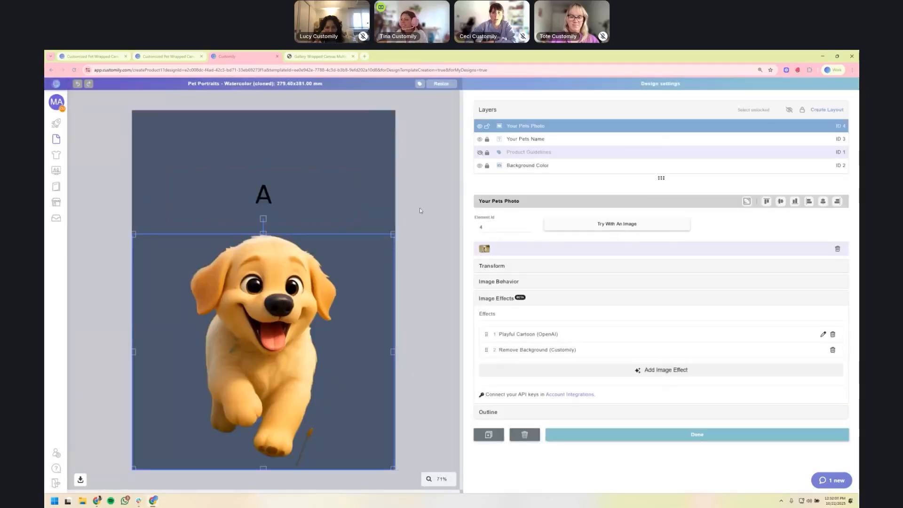
# Deselect the pet photo layer and save the cloned design without updating its options
pyautogui.click(419, 210)
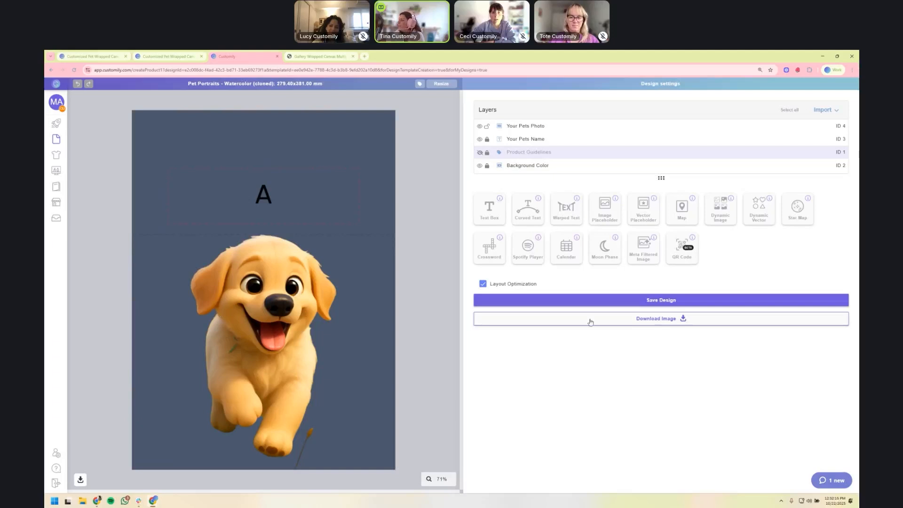
pyautogui.click(662, 299)
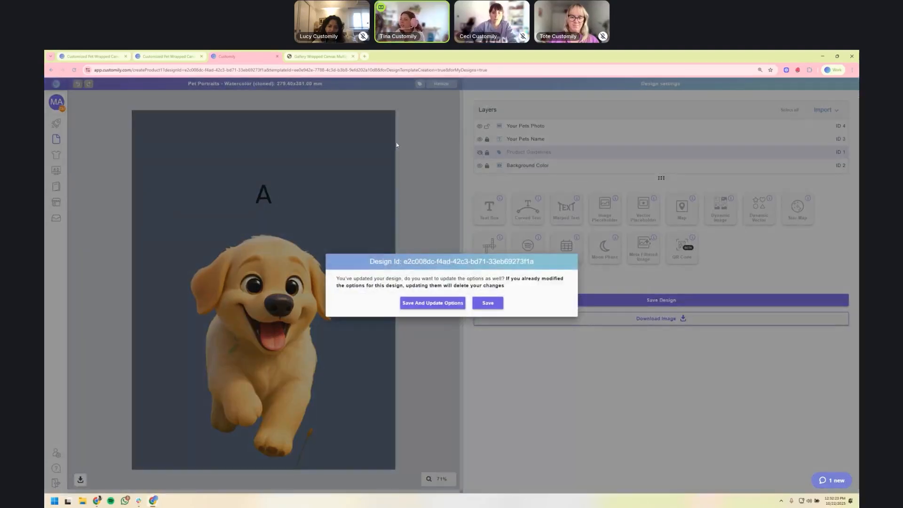
pyautogui.click(491, 305)
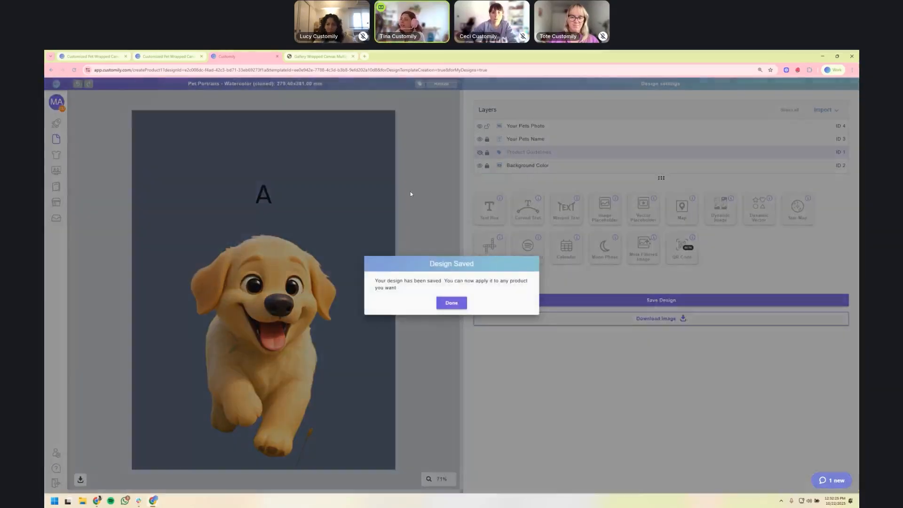
pyautogui.click(449, 302)
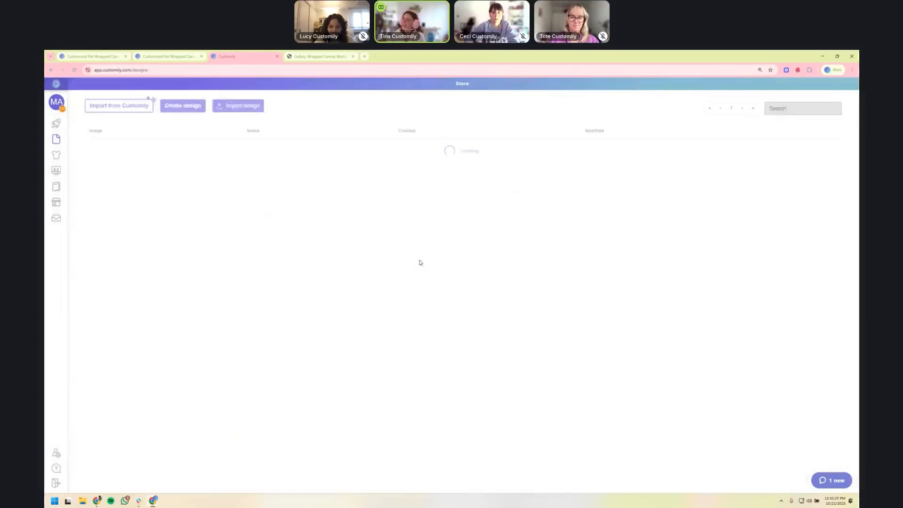
pyautogui.moveTo(51, 128)
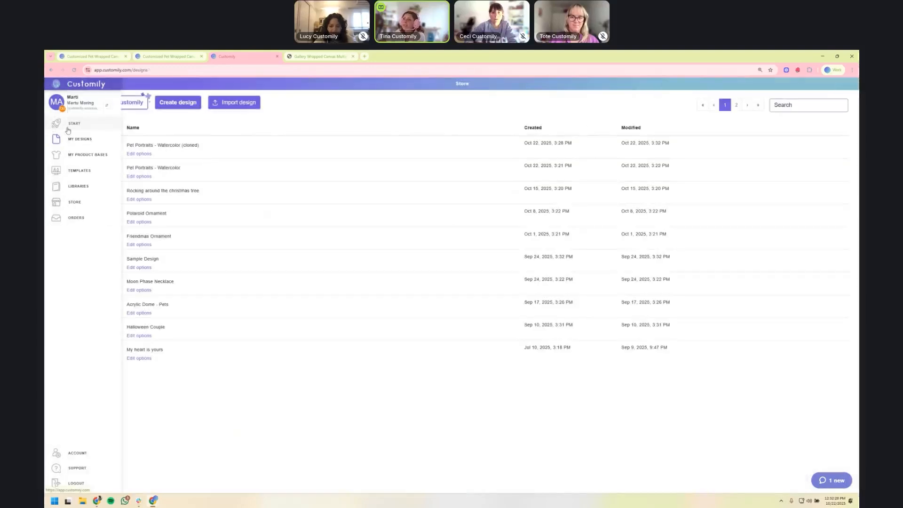
pyautogui.click(207, 147)
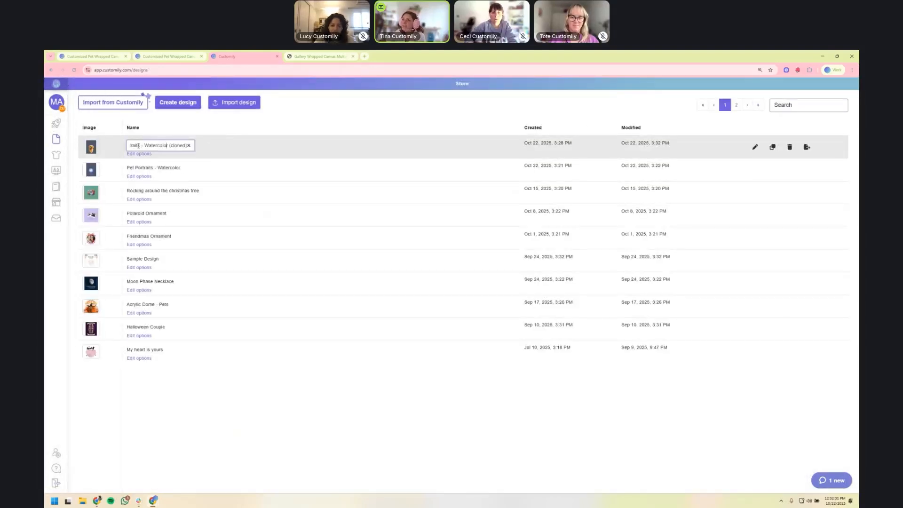
pyautogui.moveTo(148, 146); pyautogui.dragTo(203, 151)
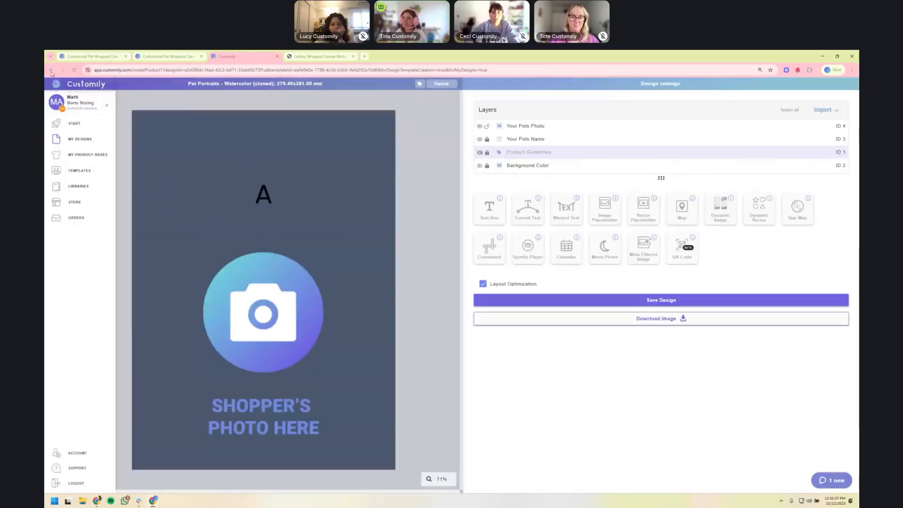
pyautogui.click(51, 71)
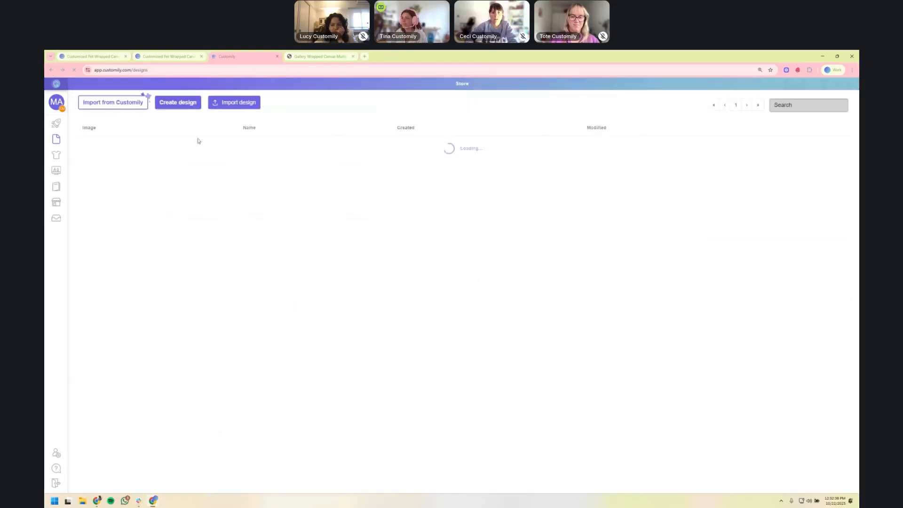
# Rename the cloned watercolor design as "Pet Portraits - Cartoon" in the designs list
pyautogui.click(208, 146)
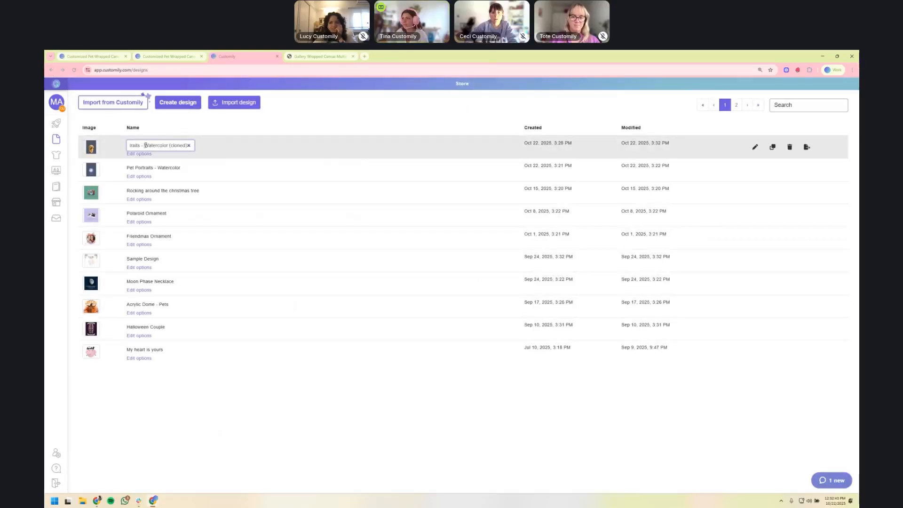
pyautogui.moveTo(144, 145); pyautogui.dragTo(195, 145)
pyautogui.write('C')
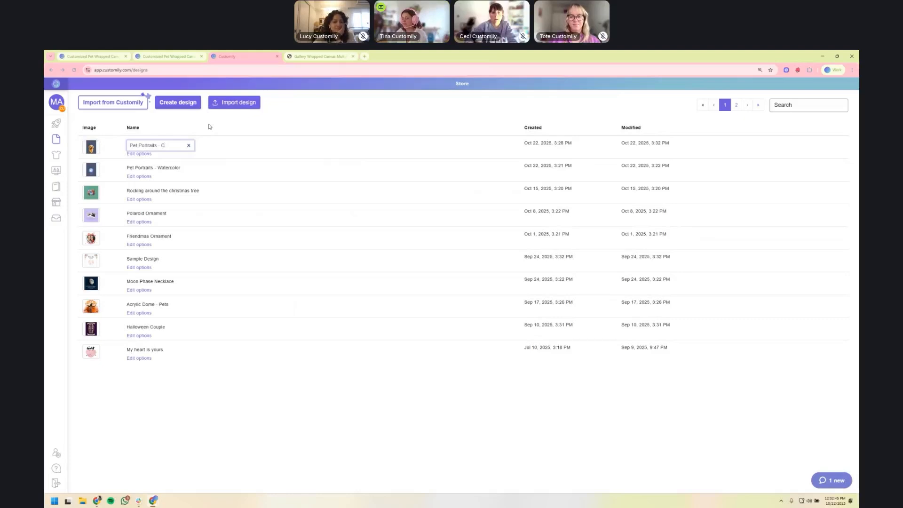
pyautogui.write('artoon')
pyautogui.press('Return')
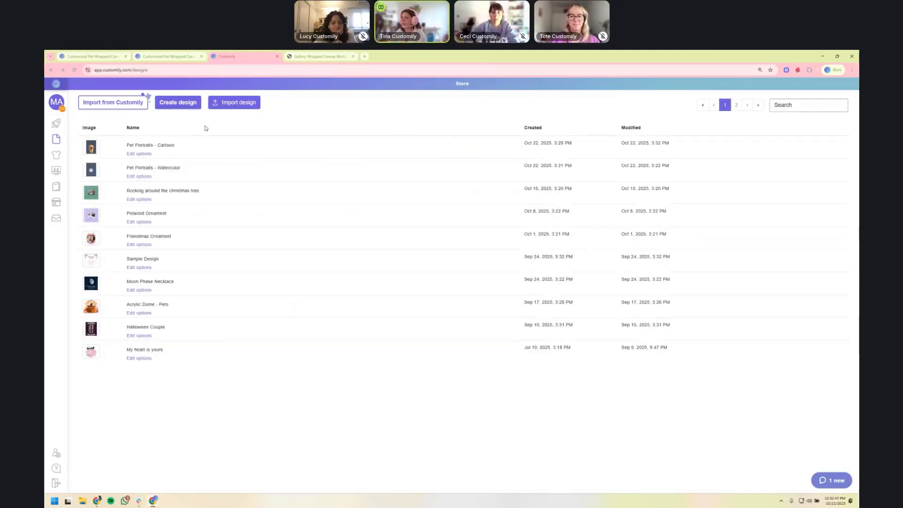
# Start publishing a new product, search for "gallery wrapped" and choose ShineOn's Gallery Wrapped Canvas Multiple Variant Portrait 2.0
pyautogui.click(69, 124)
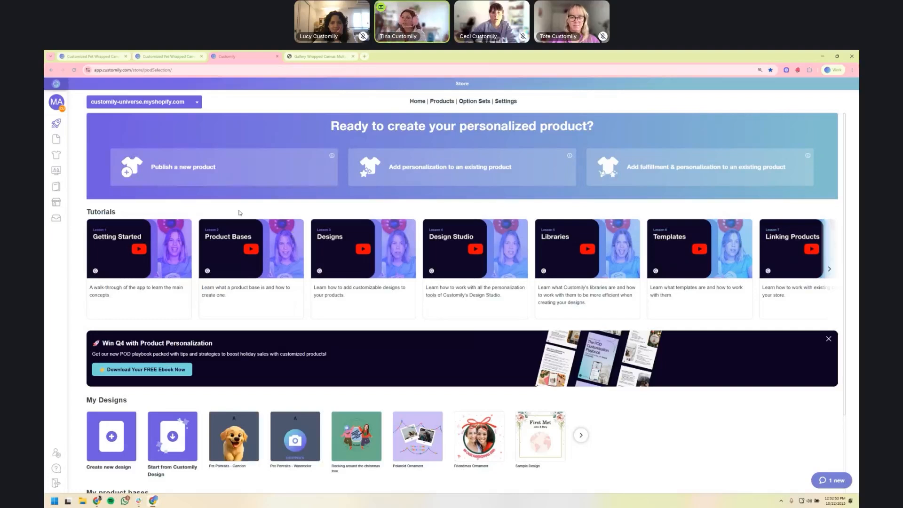
pyautogui.click(214, 176)
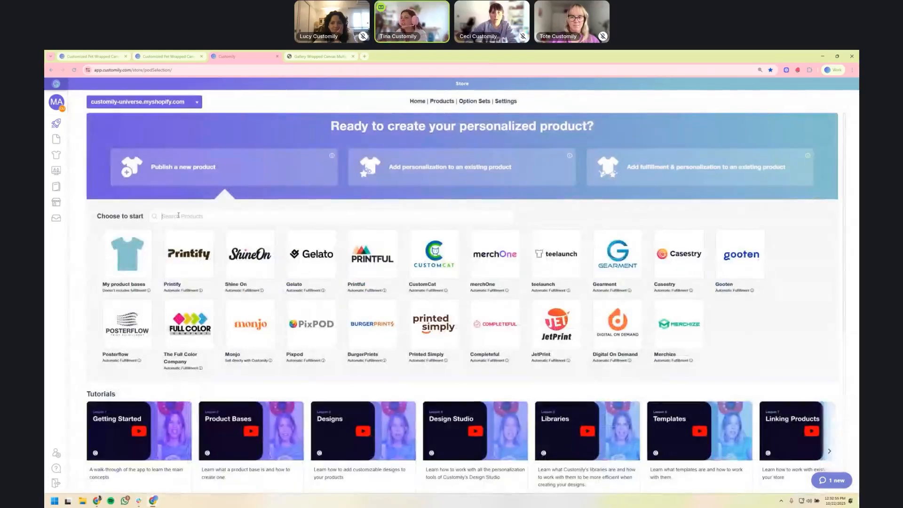
pyautogui.click(179, 216)
pyautogui.write('gallery w')
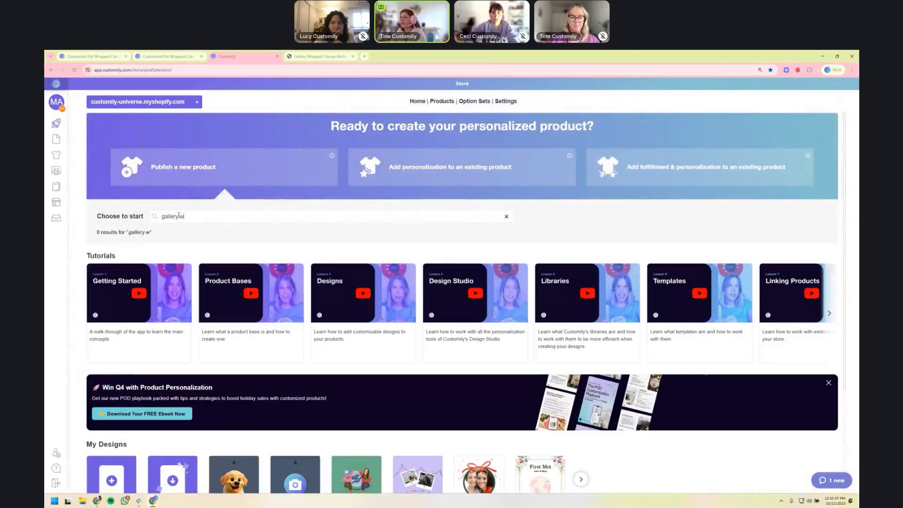
pyautogui.write('rapped')
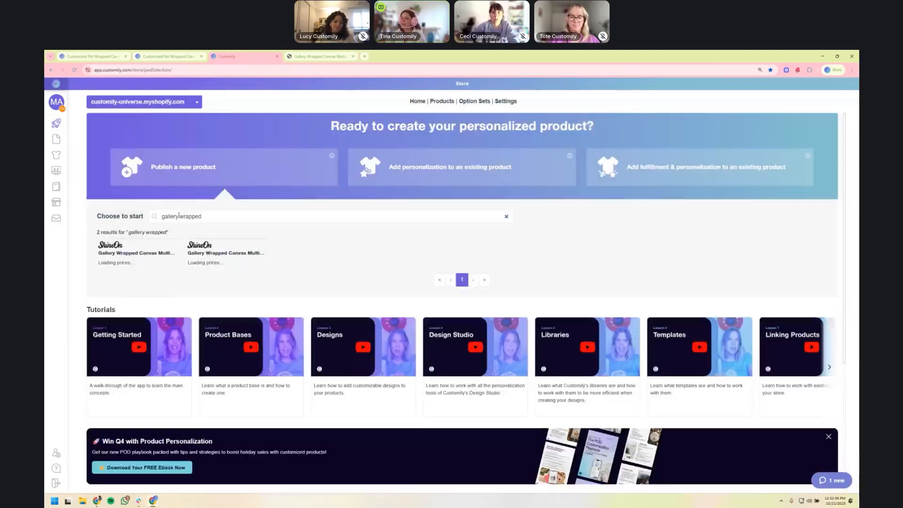
pyautogui.click(251, 290)
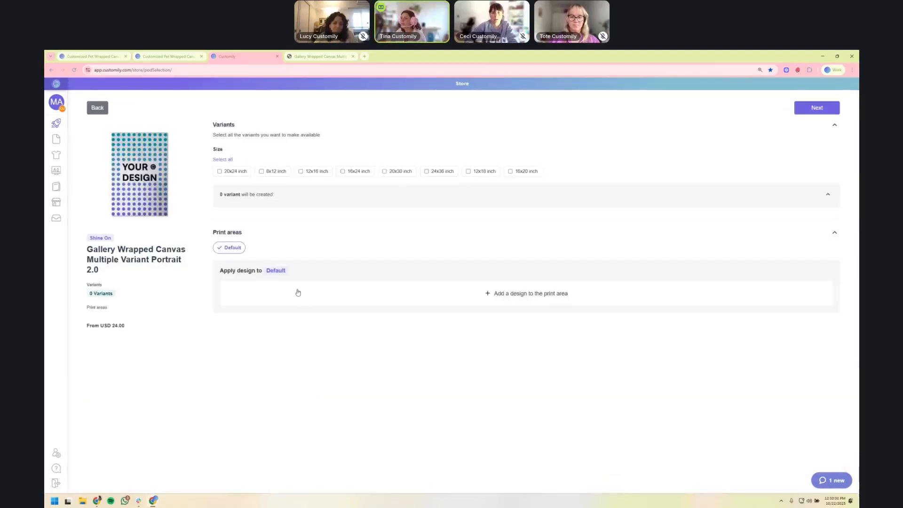
# Select the 20x30 inch variant and apply the Pet Portraits - Cartoon design to the Default print area, accepting its placement
pyautogui.click(385, 172)
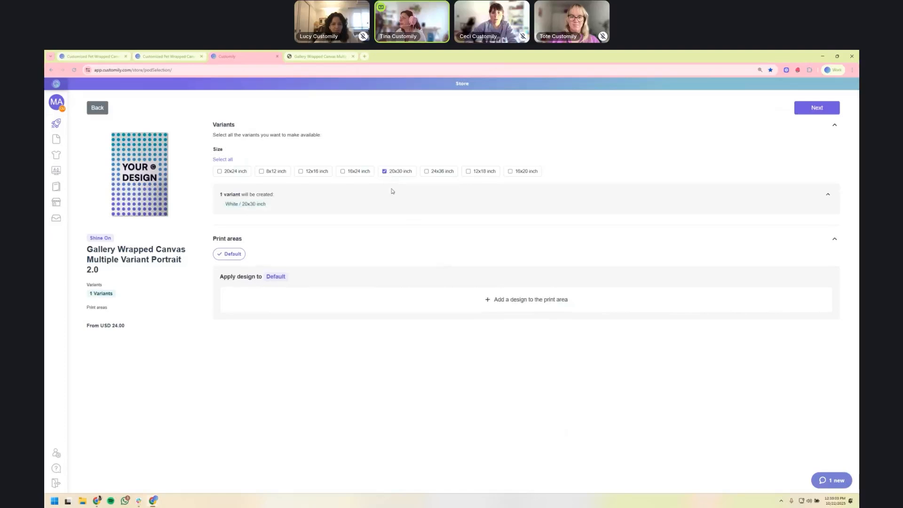
pyautogui.click(496, 302)
pyautogui.click(494, 303)
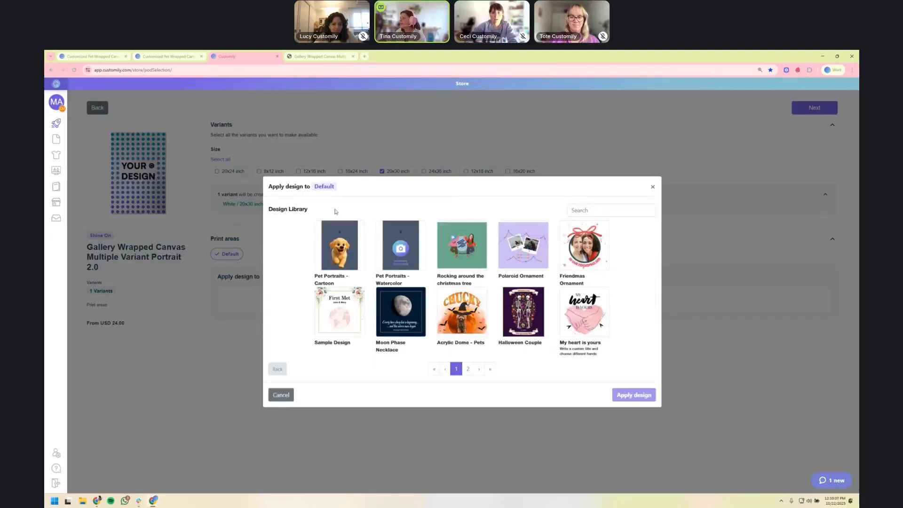
pyautogui.click(346, 257)
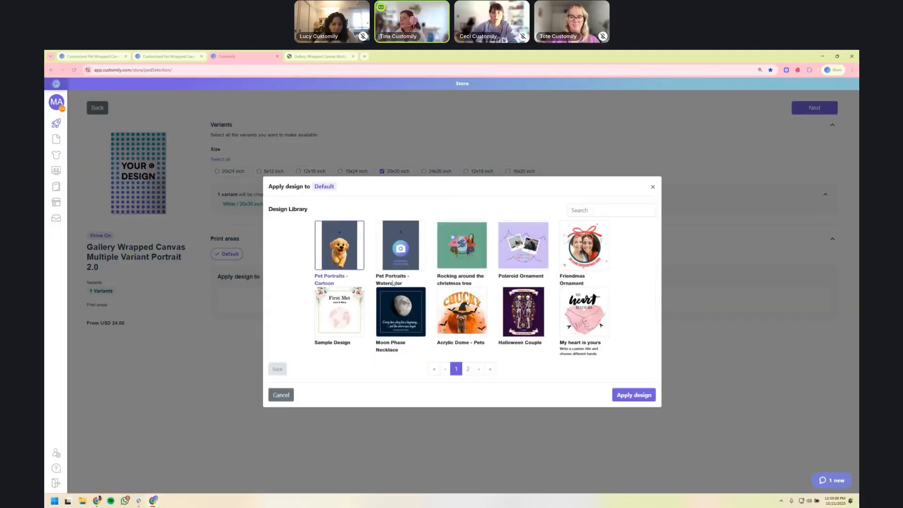
pyautogui.click(633, 395)
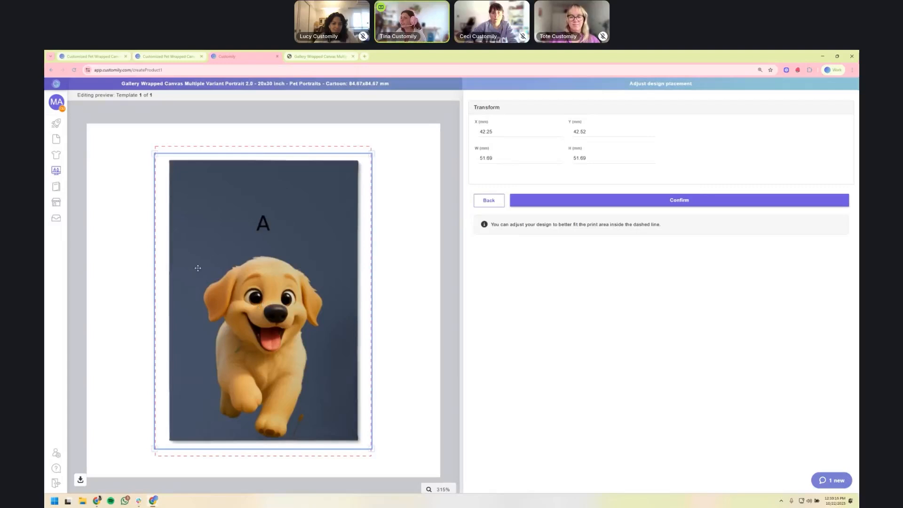
pyautogui.click(601, 201)
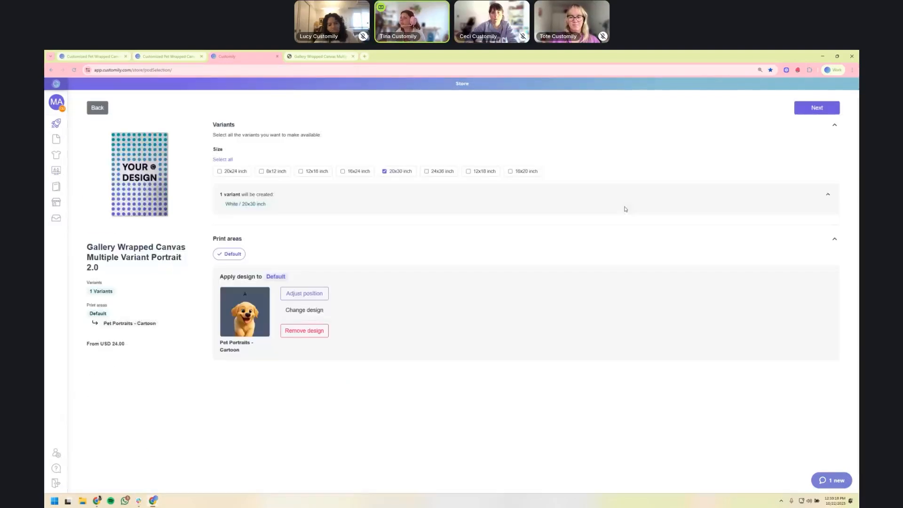
# Proceed with the configured canvas and create the product in the customily-universe.myshopify.com store
pyautogui.click(818, 109)
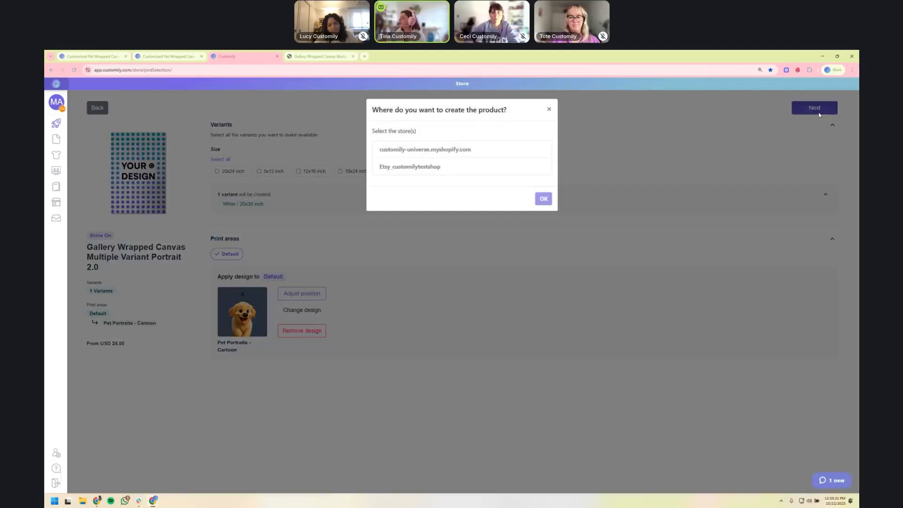
pyautogui.click(441, 153)
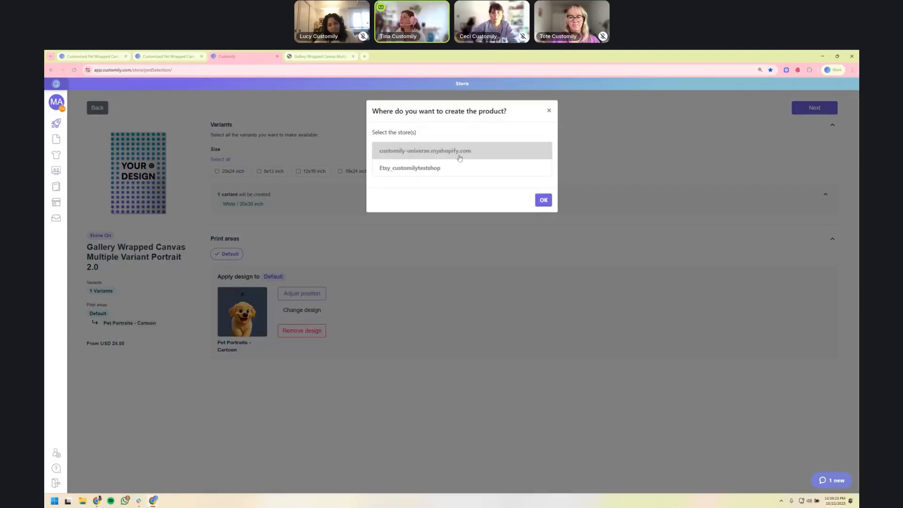
pyautogui.click(544, 200)
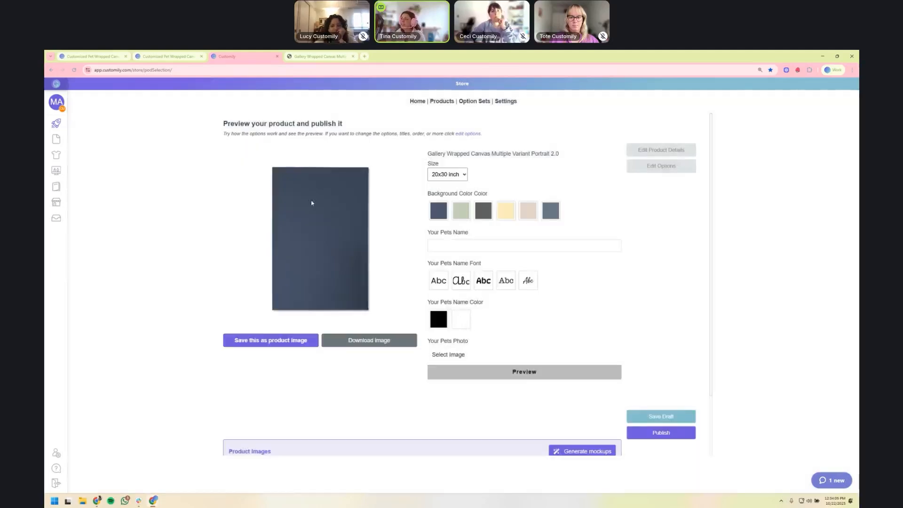
# Personalize the product preview with the pet name Stella, the third font, white lettering and the dark blue background
pyautogui.click(461, 210)
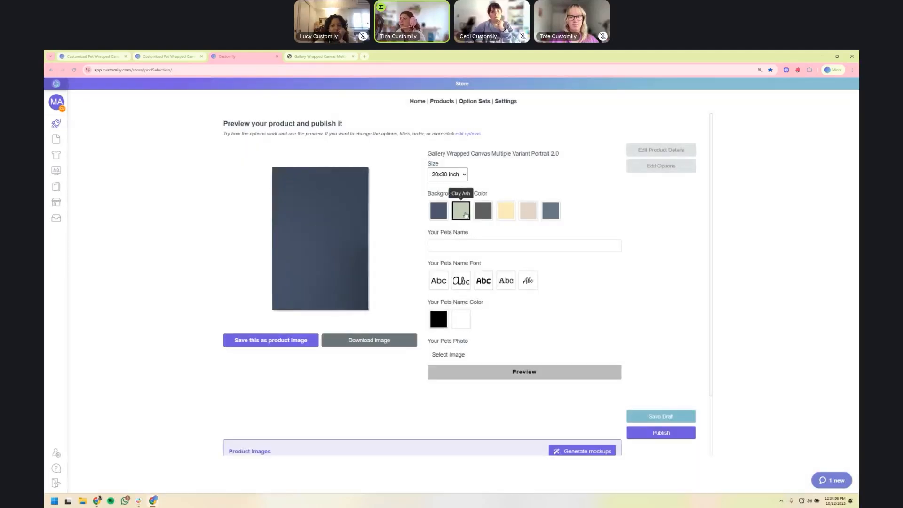
pyautogui.click(455, 247)
pyautogui.click(468, 261)
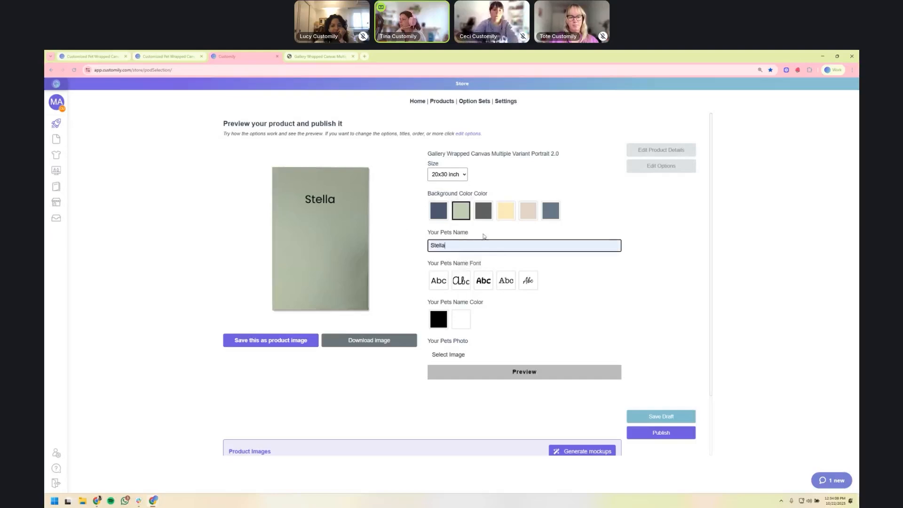
pyautogui.click(484, 280)
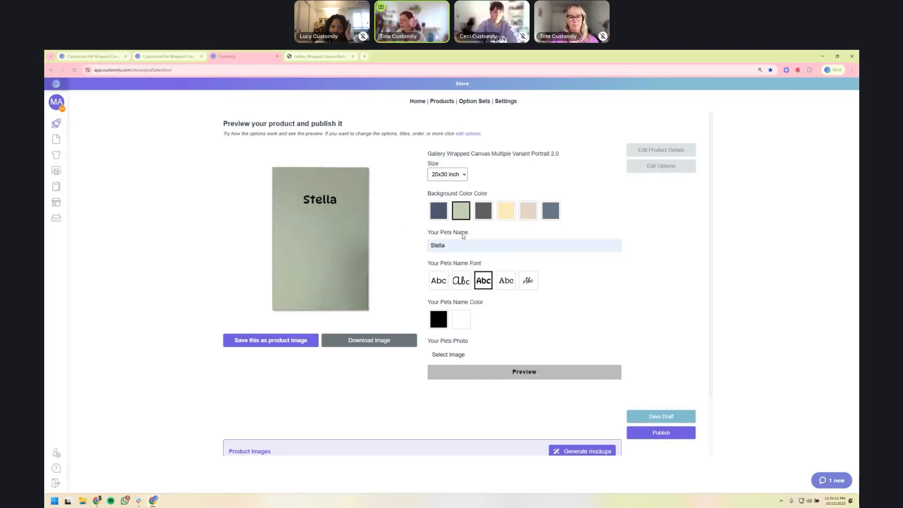
pyautogui.click(461, 323)
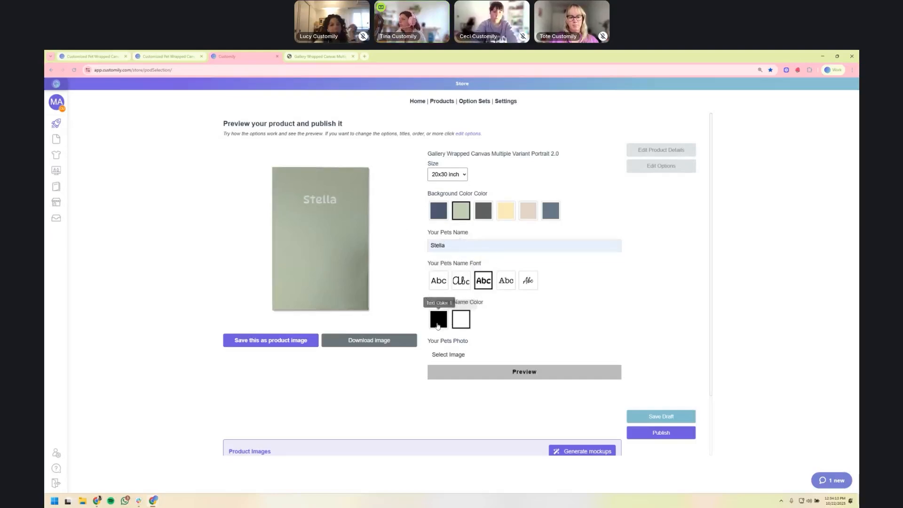
pyautogui.click(437, 324)
pyautogui.click(455, 324)
pyautogui.click(439, 213)
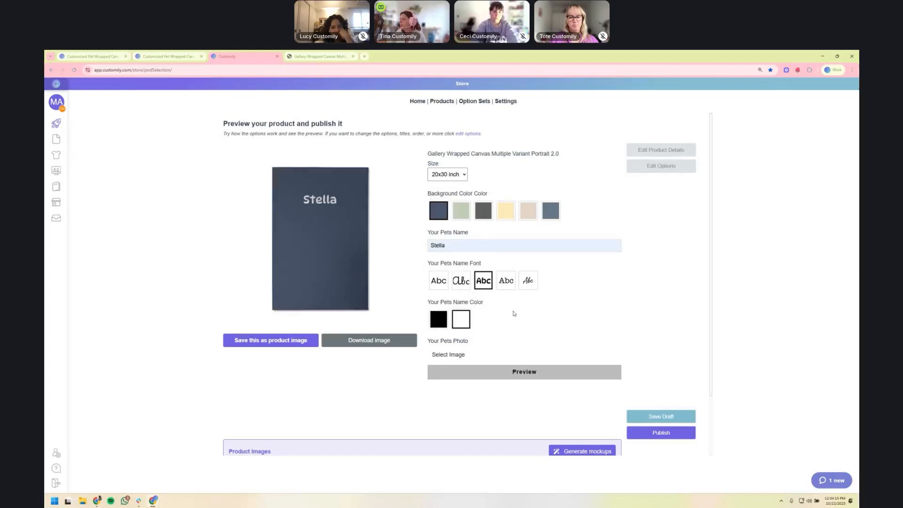
# Upload the golden retriever puppy image as the pet photo in the product preview
pyautogui.scroll(-1, 469, 337)
pyautogui.click(457, 324)
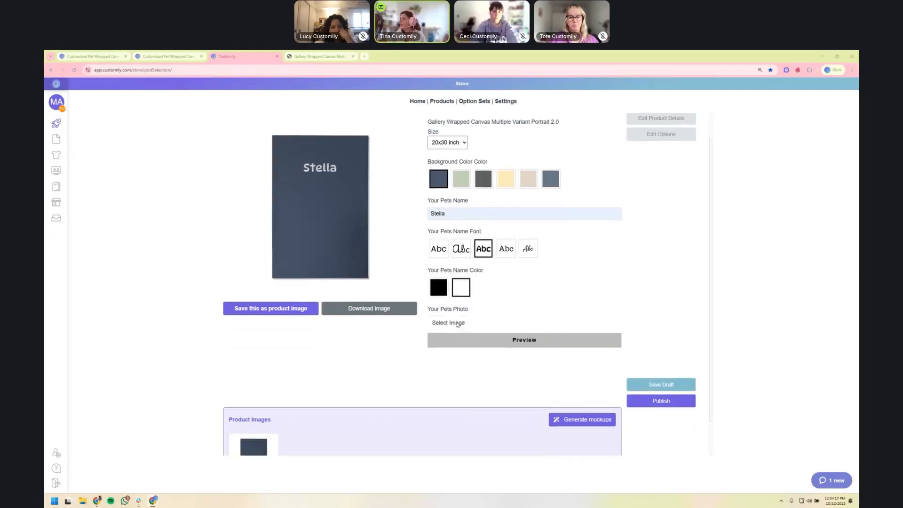
pyautogui.click(278, 153)
pyautogui.doubleClick(278, 156)
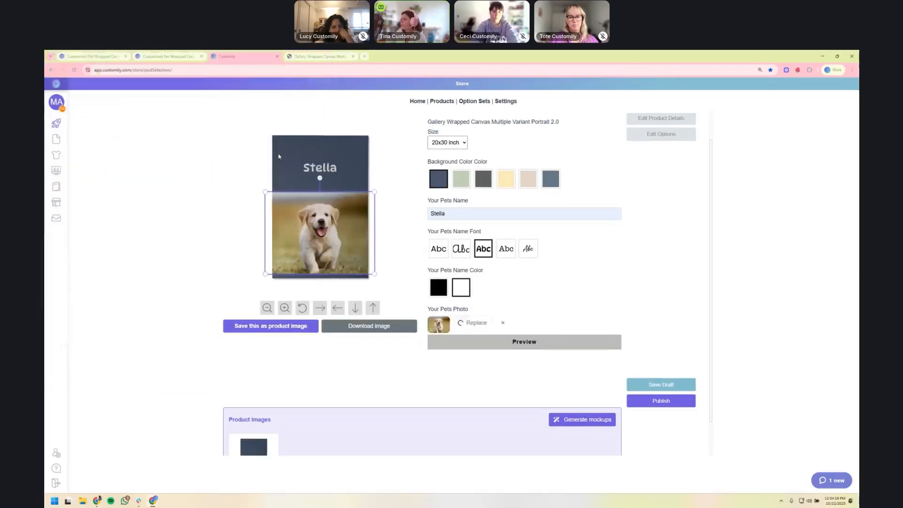
pyautogui.scroll(1, 545, 312)
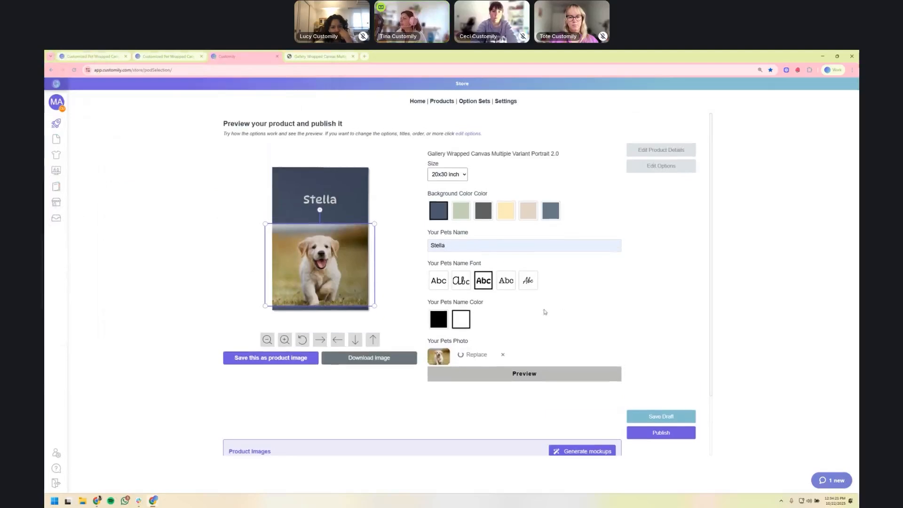
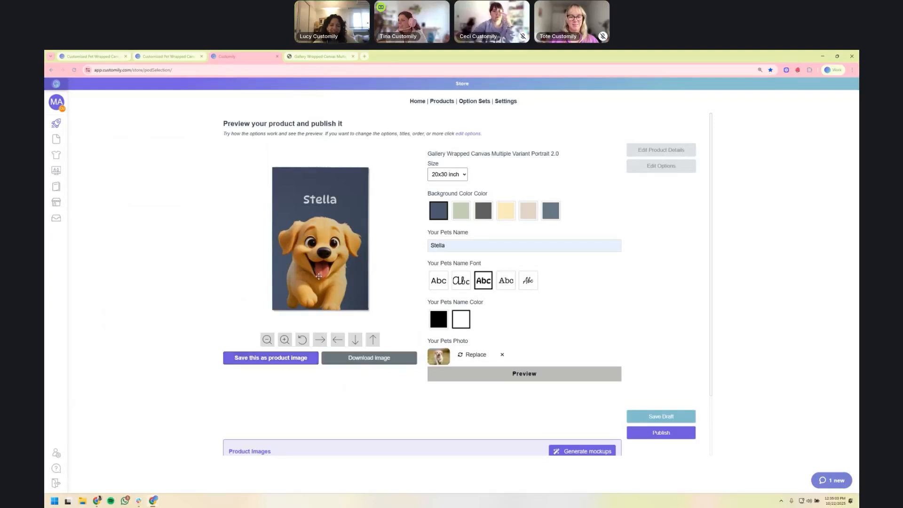
# Scale down the cartoon puppy in the canvas preview so it fits inside the lower part of the canvas
pyautogui.click(325, 258)
pyautogui.moveTo(325, 258); pyautogui.dragTo(325, 261)
pyautogui.moveTo(278, 215); pyautogui.dragTo(301, 233)
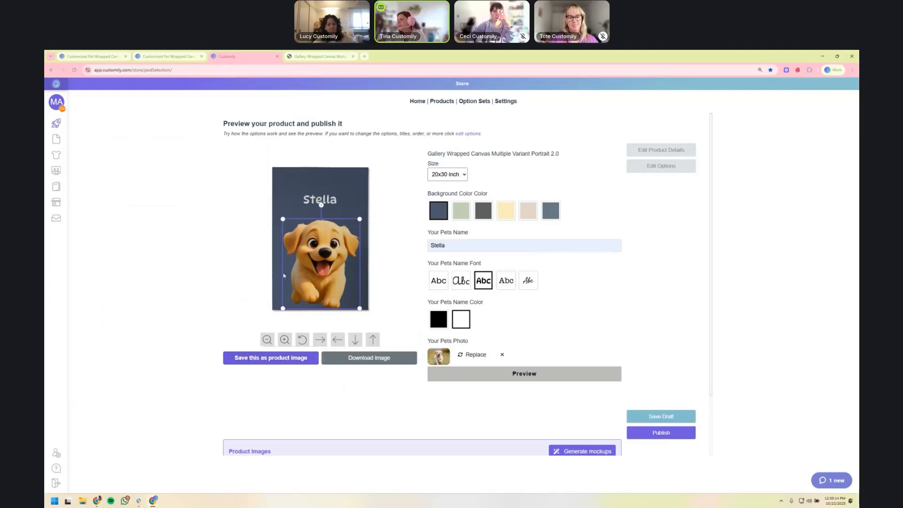
pyautogui.click(296, 211)
# Save the current preview as the product image and publish the product to the store
pyautogui.click(264, 360)
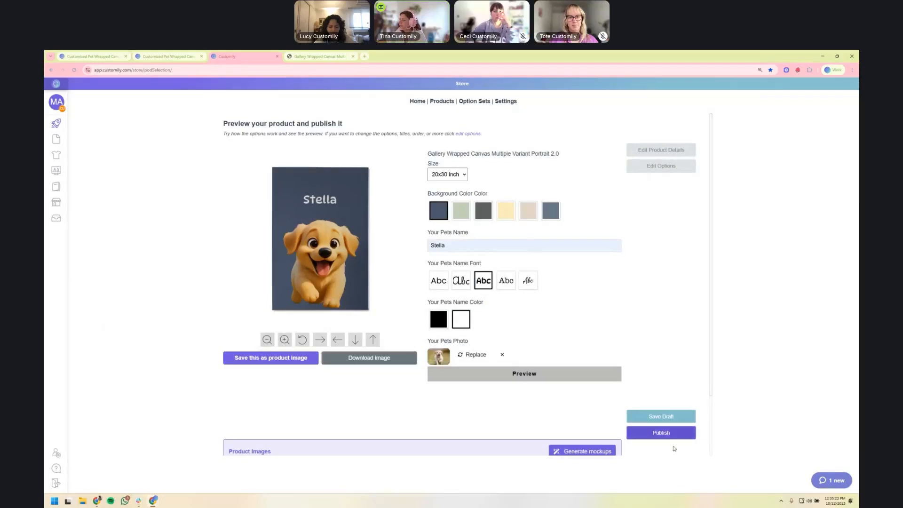
pyautogui.click(664, 433)
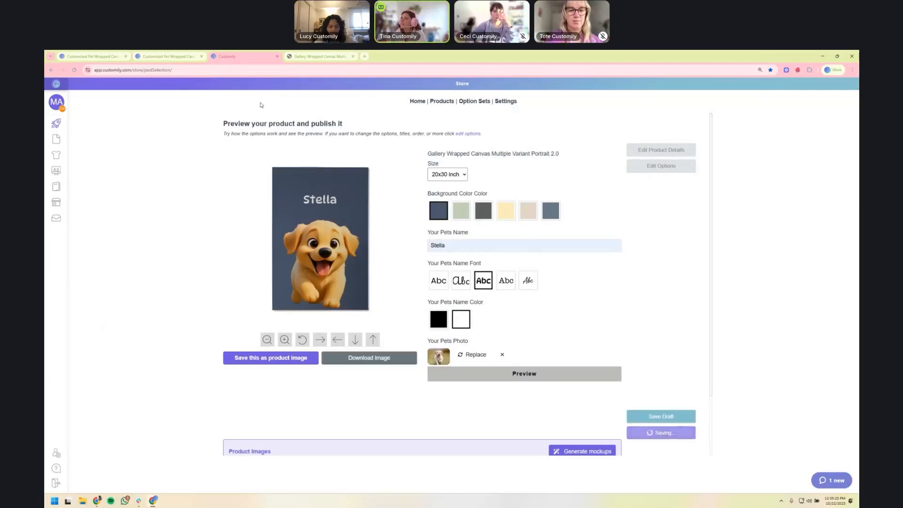
pyautogui.moveTo(154, 53)
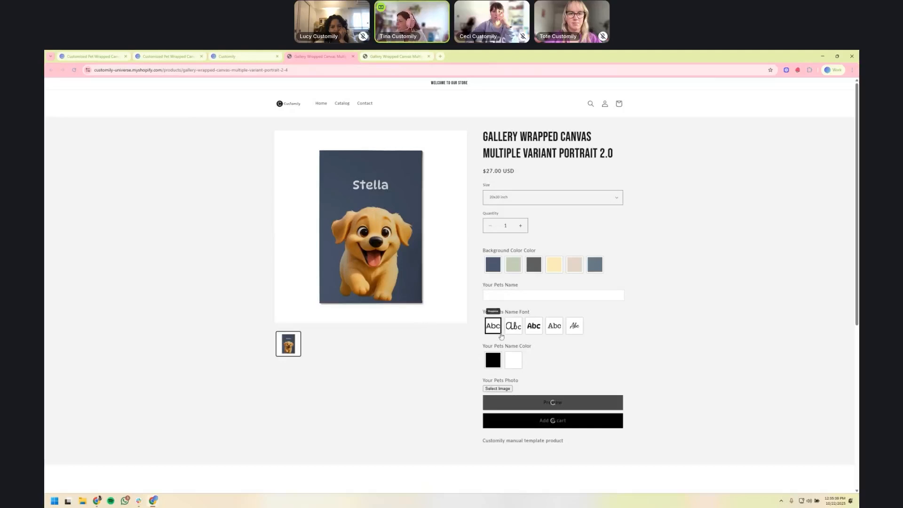
# Try the second name font with the yellow and dark gray backgrounds on the published product page
pyautogui.click(515, 329)
pyautogui.click(552, 266)
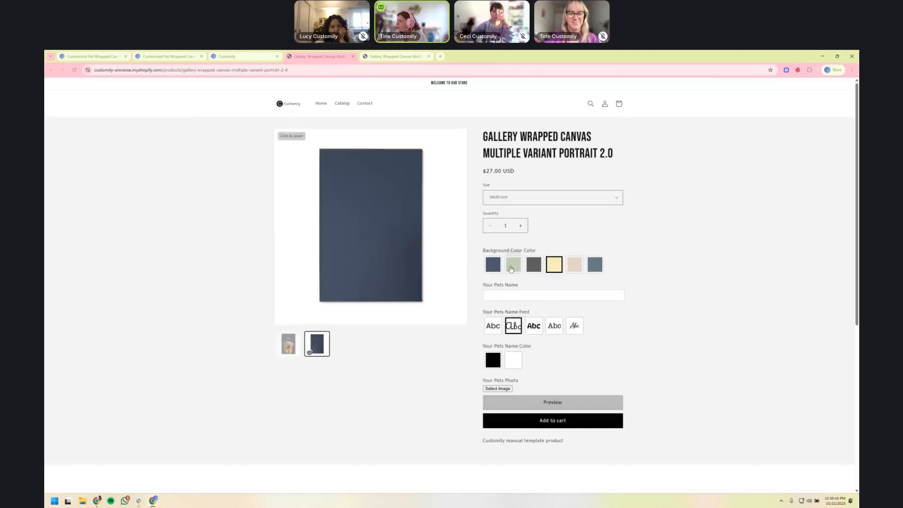
pyautogui.click(534, 264)
pyautogui.click(529, 295)
# Generate and save a Christmas scene mockup in Customily, adding "Make sure the canvas is hung up on a wall." to its description
pyautogui.click(255, 55)
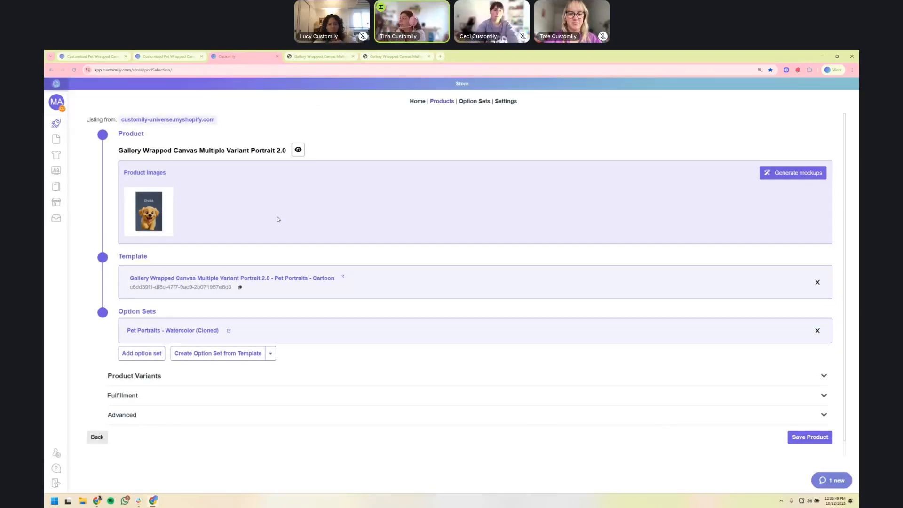
pyautogui.click(789, 170)
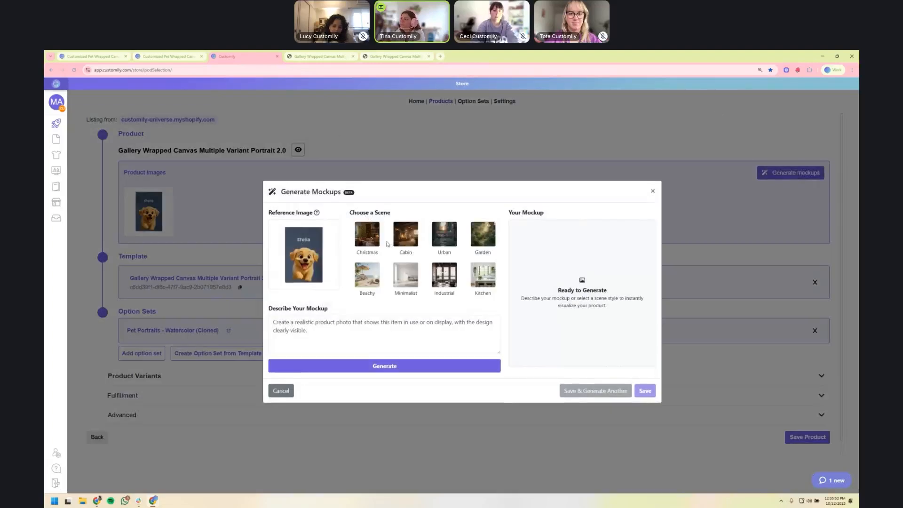
pyautogui.click(381, 243)
pyautogui.click(378, 341)
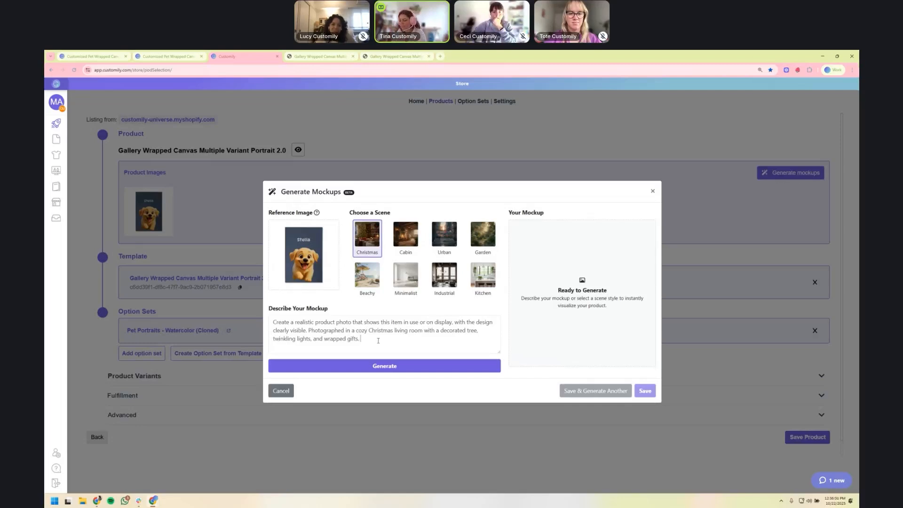
pyautogui.write('Ma')
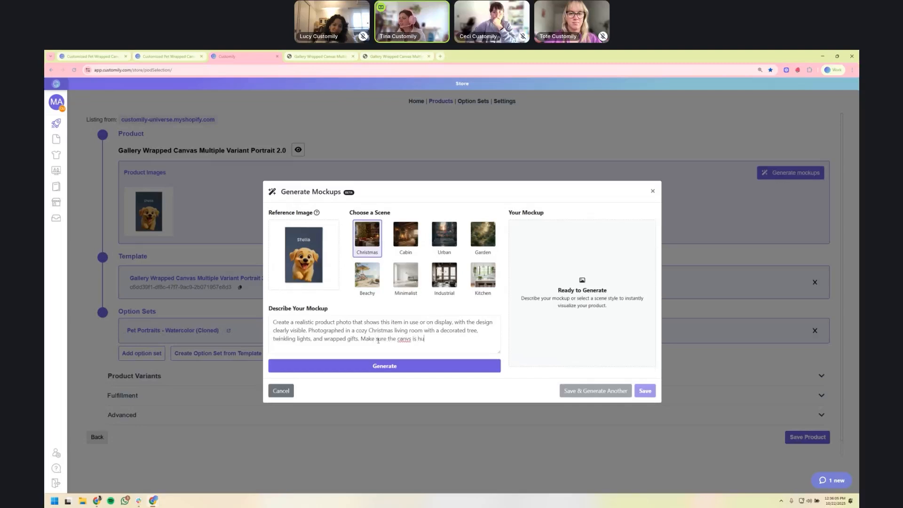
pyautogui.write('ke sure the canvas ')
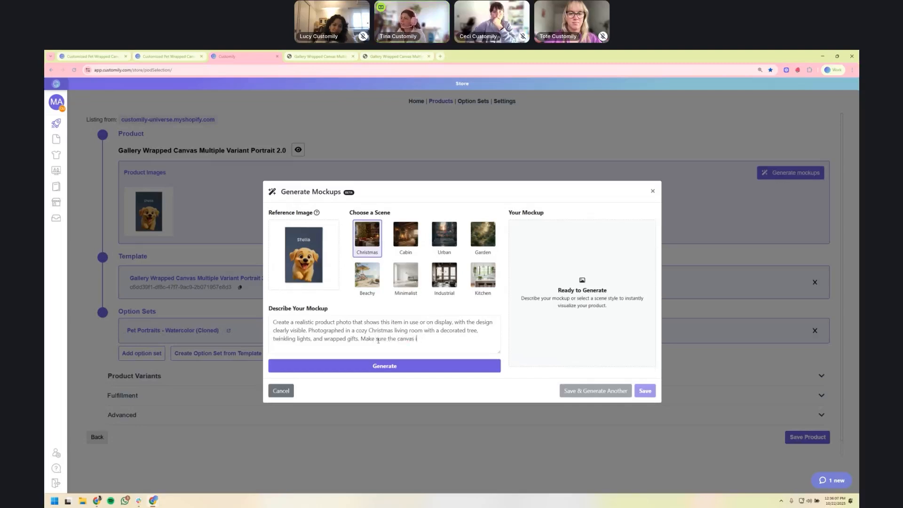
pyautogui.write('is hung up on a wall.')
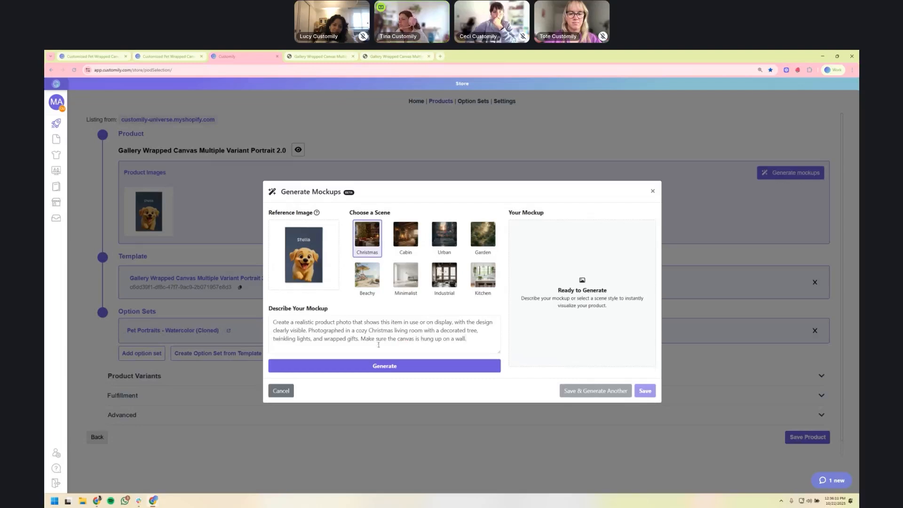
pyautogui.click(389, 366)
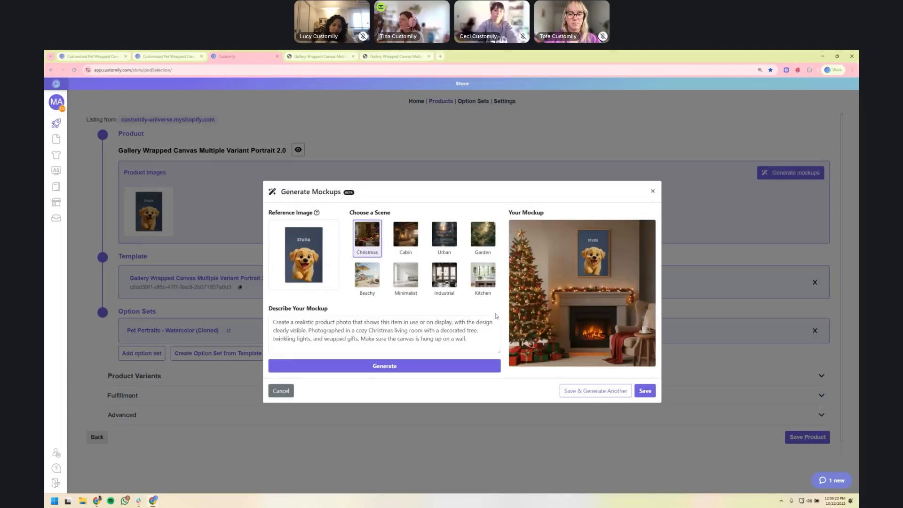
pyautogui.click(653, 397)
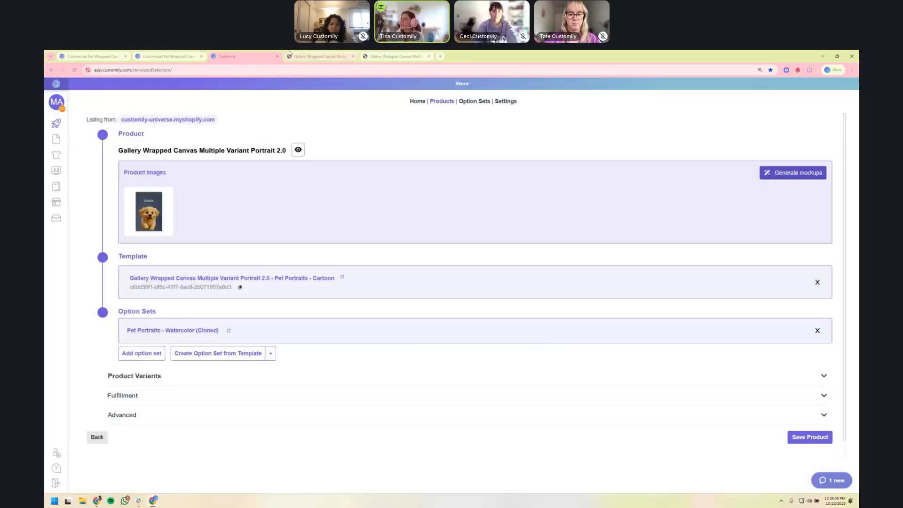
# Reload the published product's store page and view the Christmas mockup in its image gallery
pyautogui.click(321, 54)
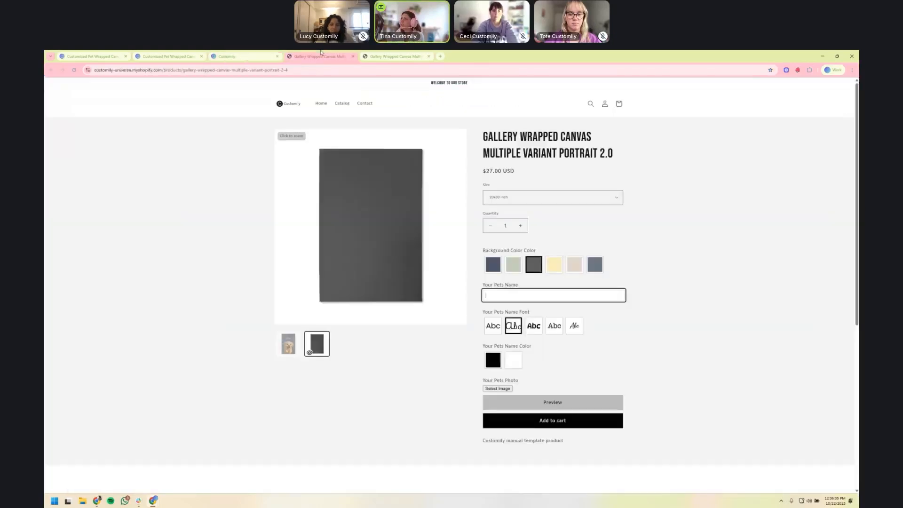
pyautogui.click(74, 69)
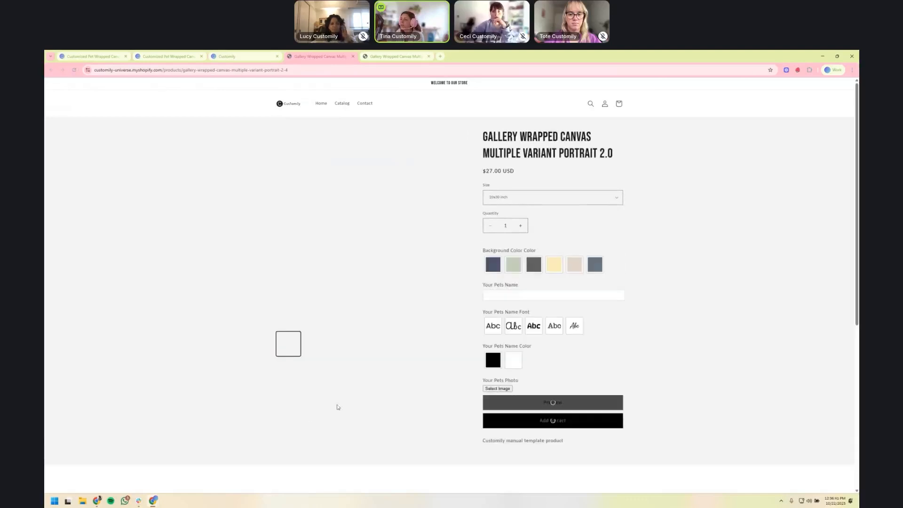
pyautogui.click(317, 349)
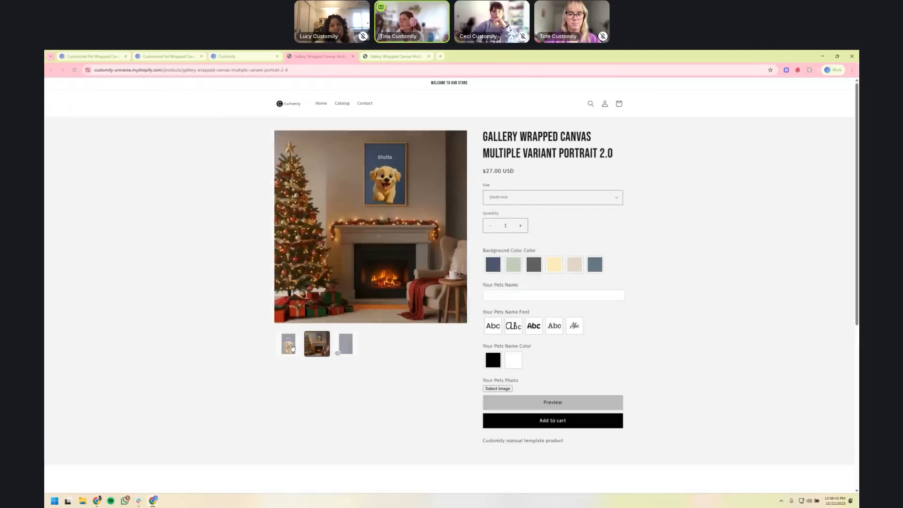
pyautogui.click(288, 348)
# Generate and save a Cabin scene mockup in Customily, ending its description with "The canvas is hung up on a wall."
pyautogui.click(242, 56)
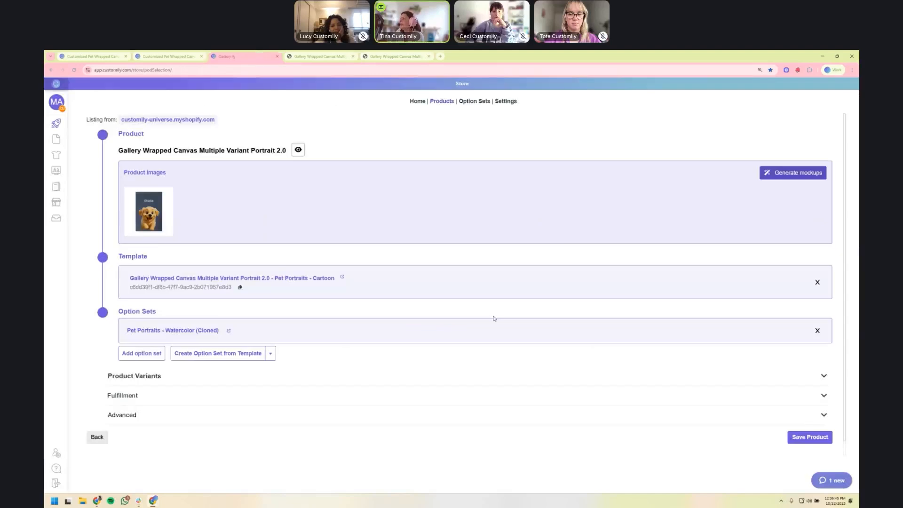
pyautogui.click(784, 174)
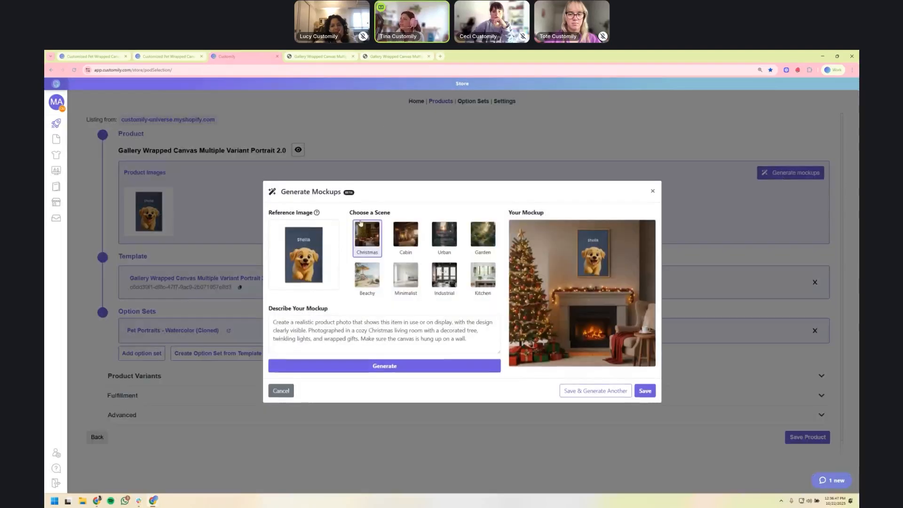
pyautogui.click(405, 238)
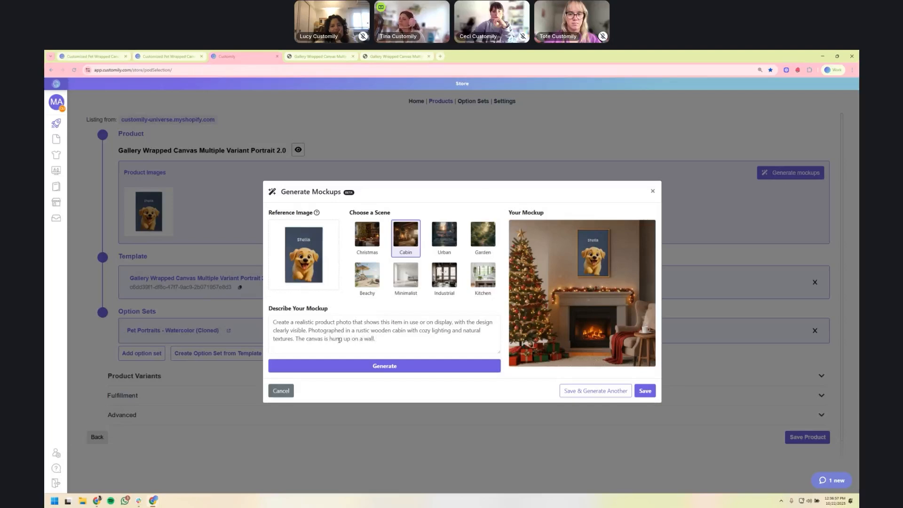
pyautogui.click(329, 367)
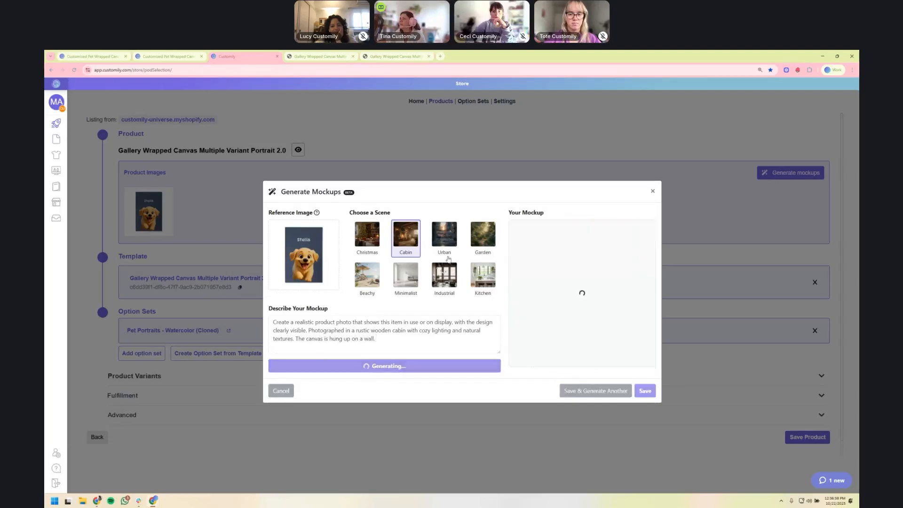
pyautogui.click(336, 55)
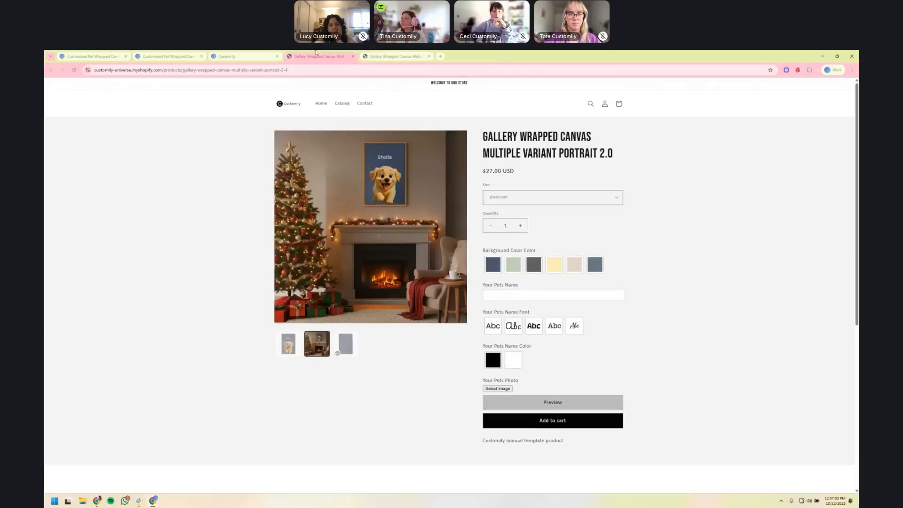
pyautogui.click(244, 56)
pyautogui.click(421, 341)
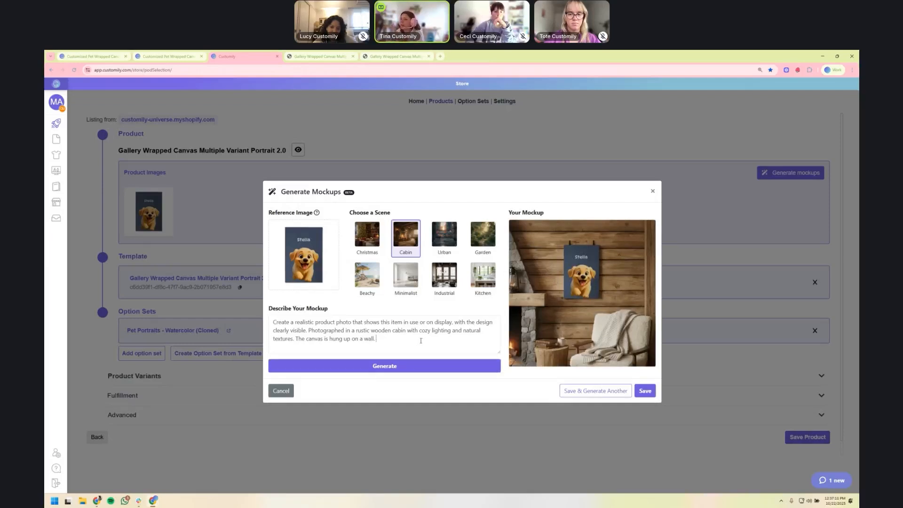
pyautogui.click(646, 393)
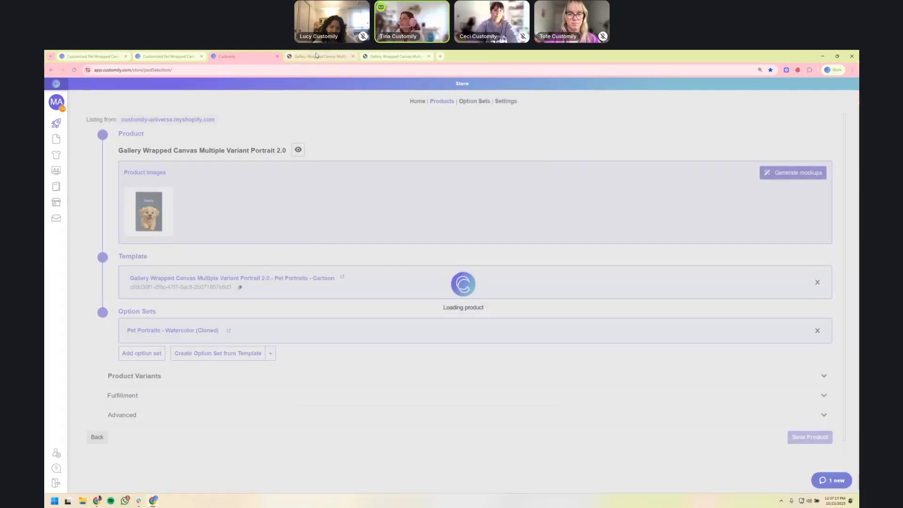
# Reload the cartoon canvas's store page and look through the mockup images on the watercolor cat canvas's page
pyautogui.click(317, 56)
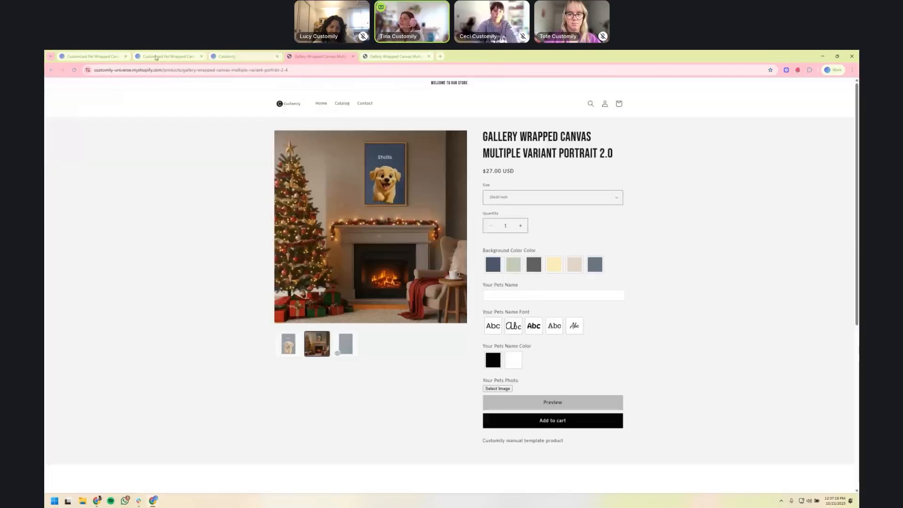
pyautogui.click(73, 70)
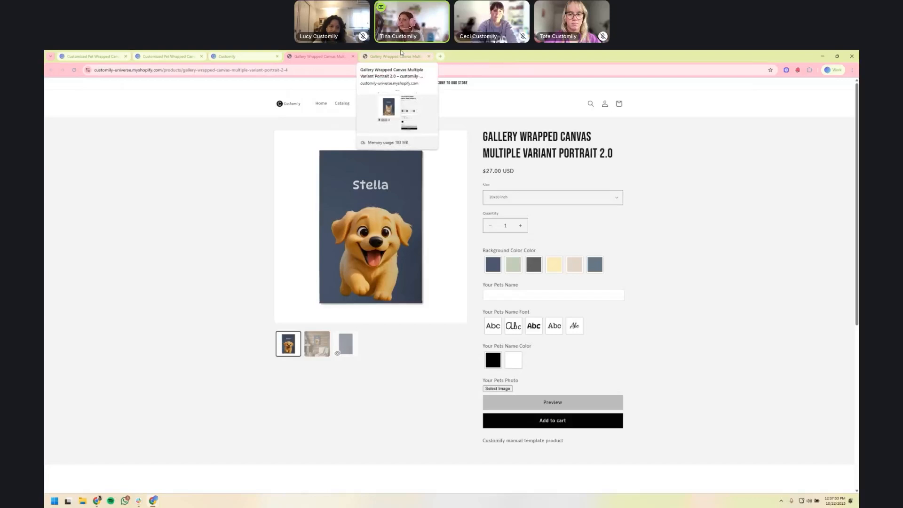
pyautogui.click(402, 56)
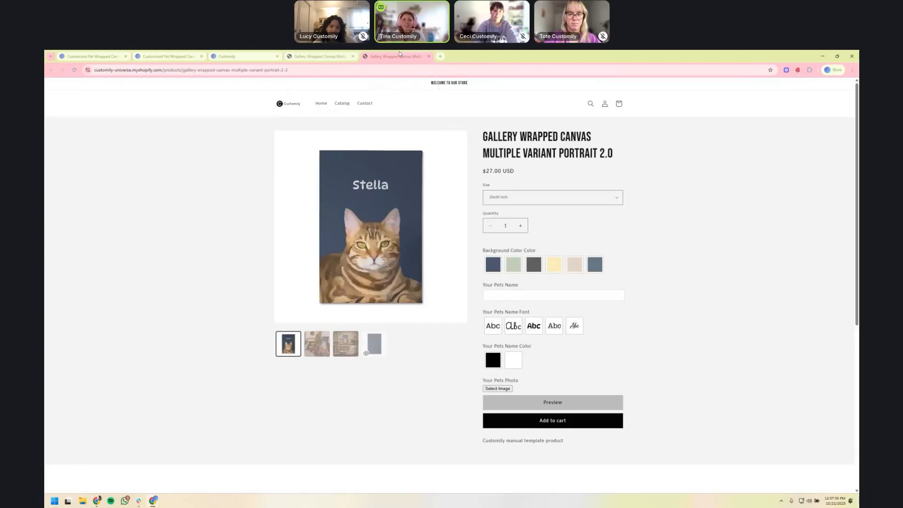
pyautogui.click(347, 343)
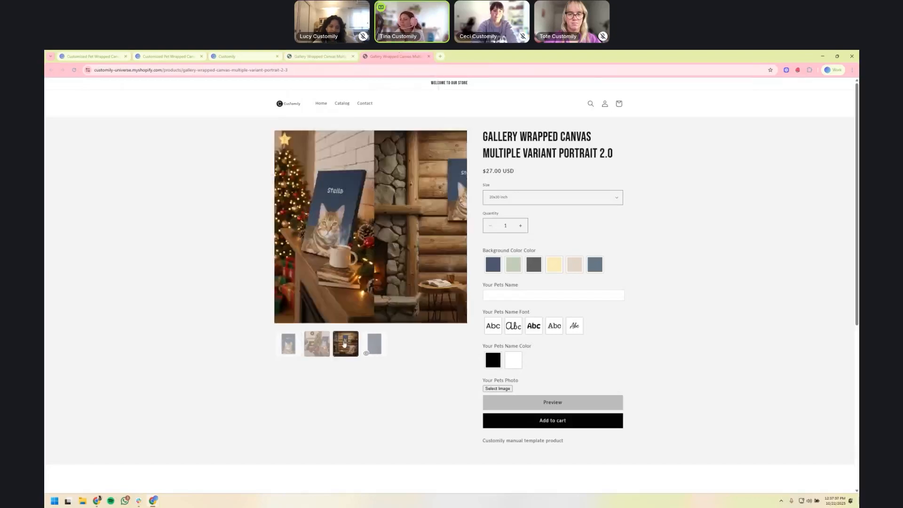
pyautogui.click(311, 353)
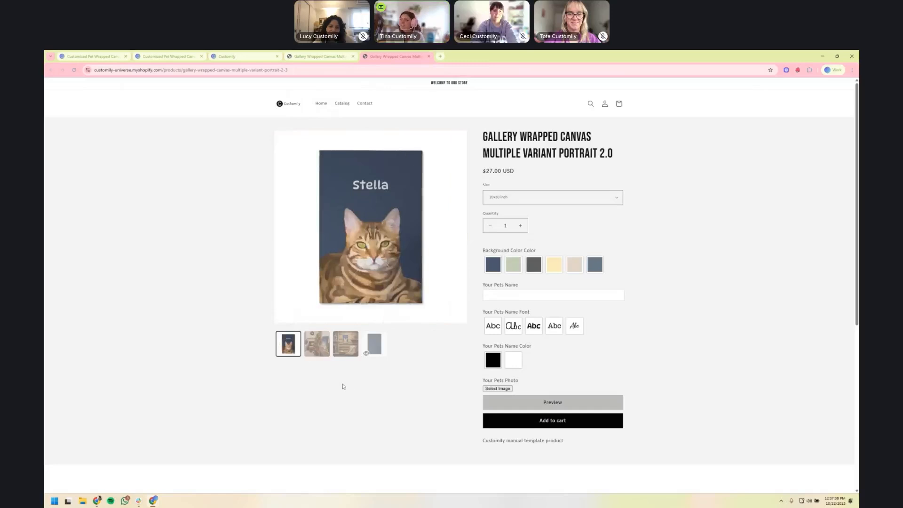